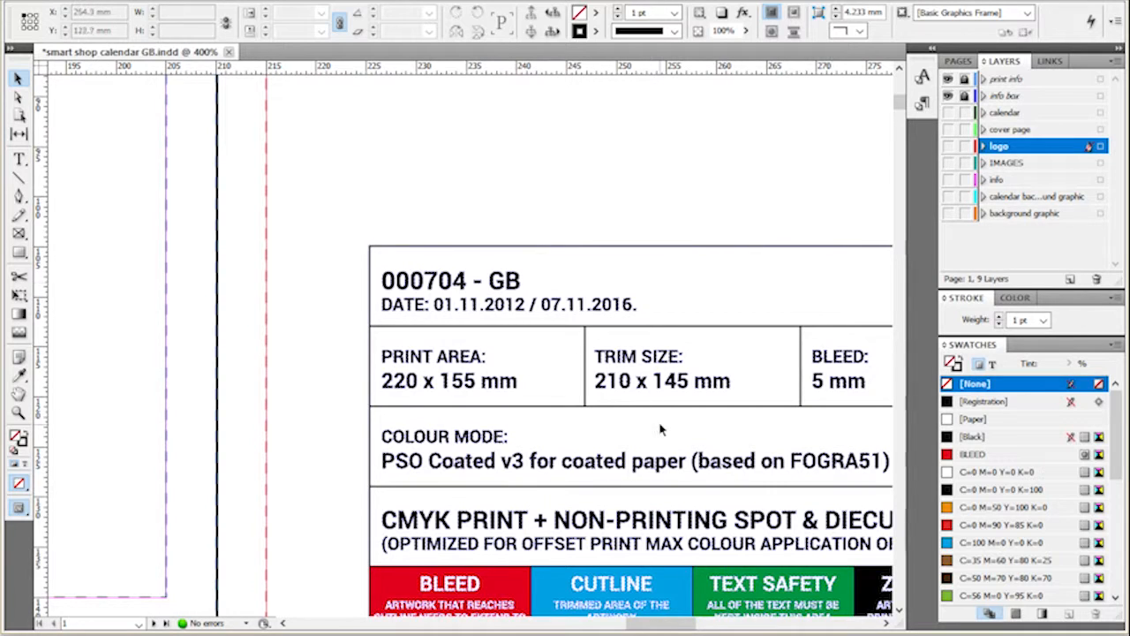
- Examine the print specification box and the bleed, trim and safety lines on page 1, selecting the print info layer
scroll(774, 437, down, 2)
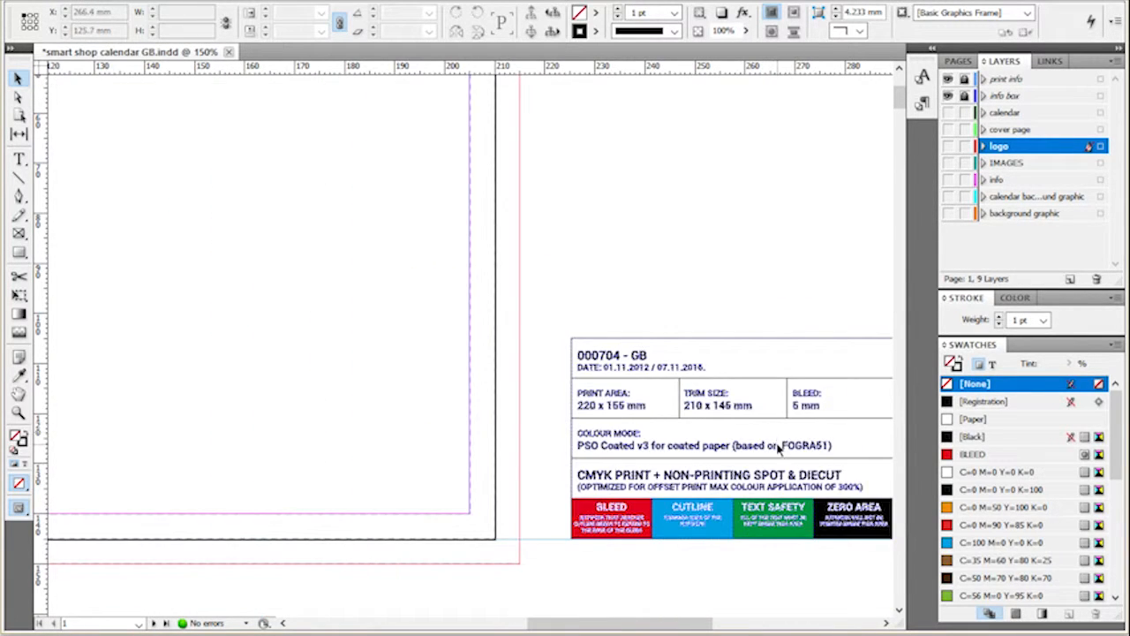
scroll(776, 445, down, 2)
scroll(778, 448, down, 1)
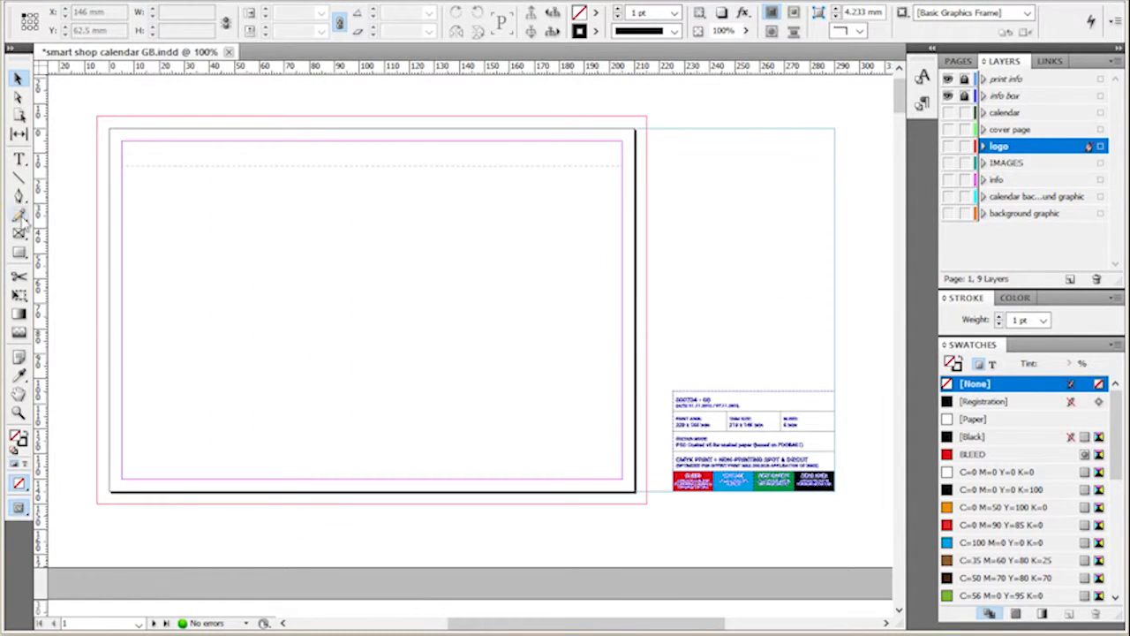
scroll(46, 175, up, 2)
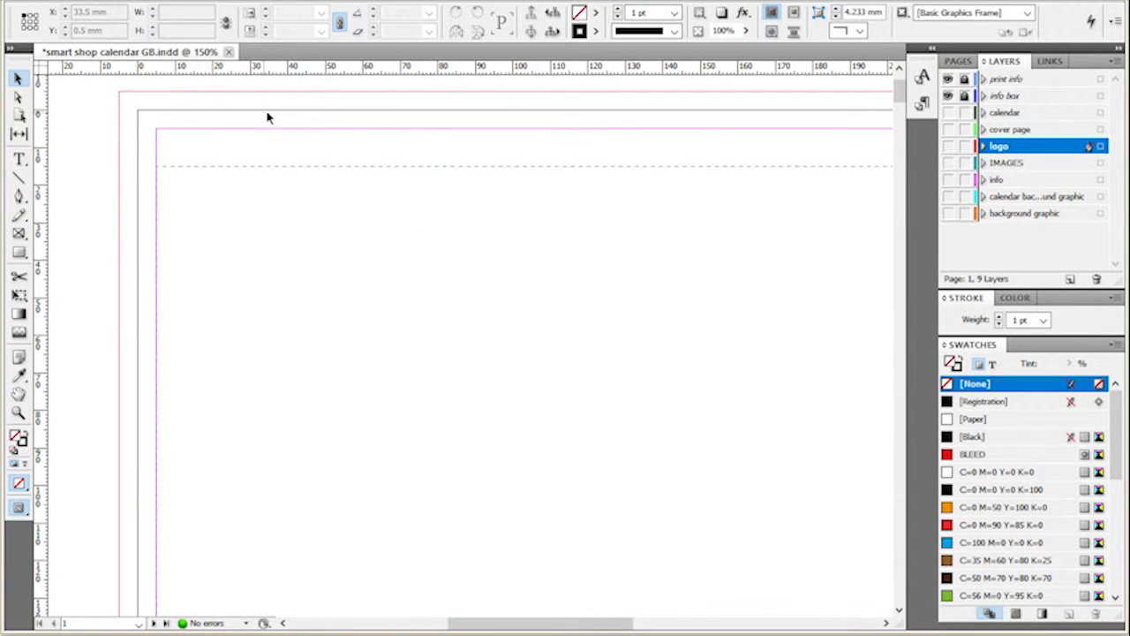
click(1038, 79)
scroll(244, 202, down, 2)
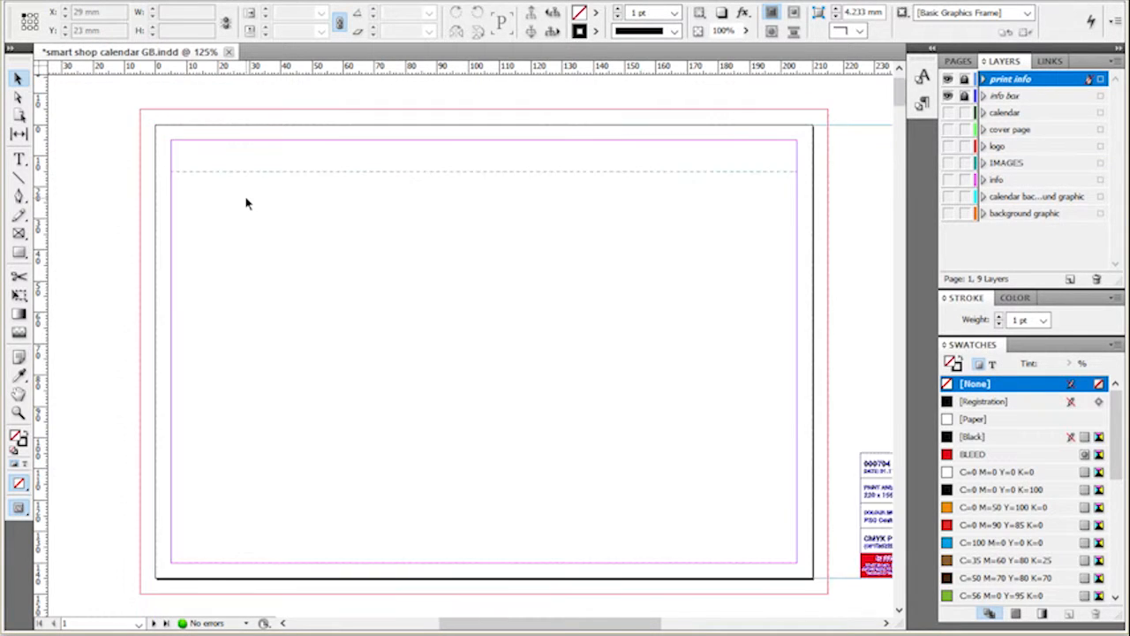
scroll(504, 271, up, 1)
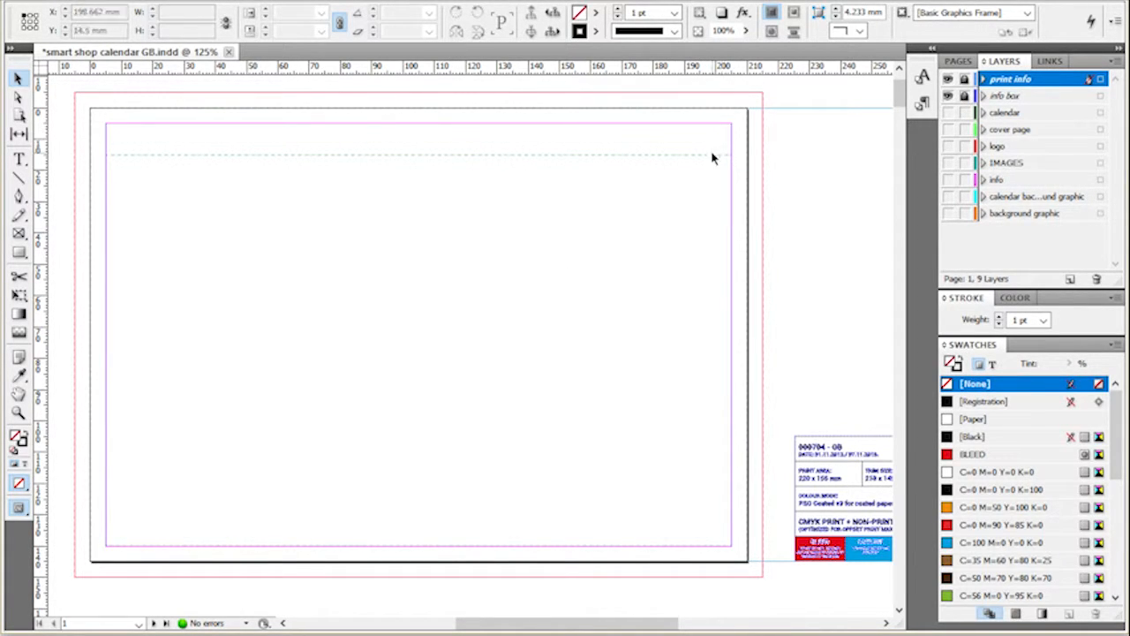
- Hide the print info and info box layers and show all the other layers, from calendar to background graphic
click(948, 96)
click(948, 81)
drag(949, 80, 949, 212)
drag(949, 96, 948, 79)
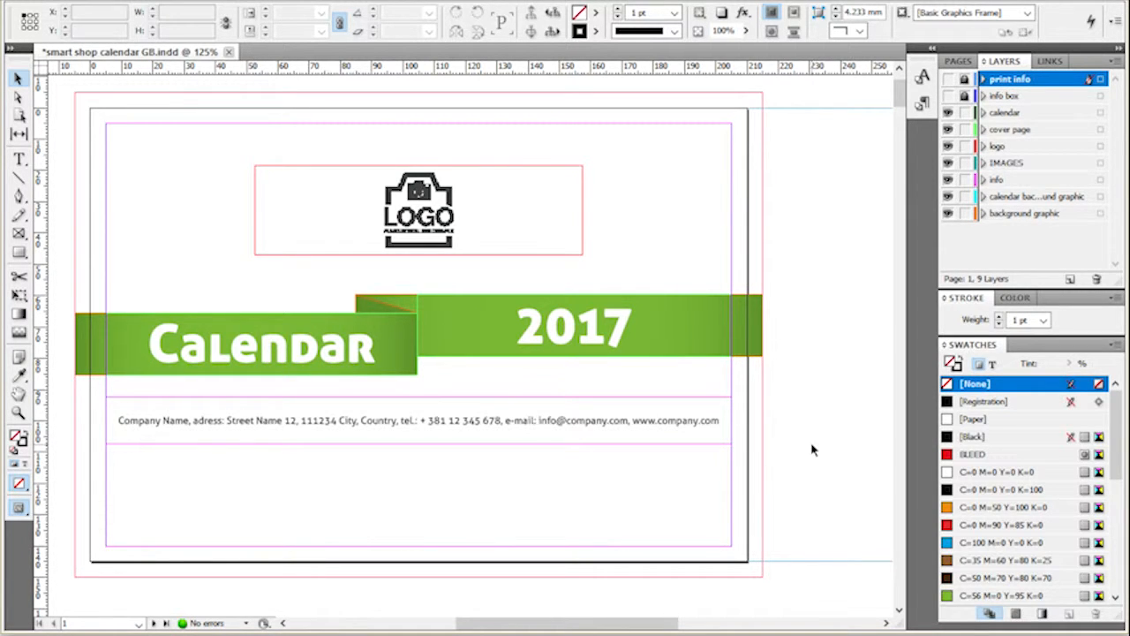
scroll(803, 451, down, 1)
scroll(416, 475, up, 1)
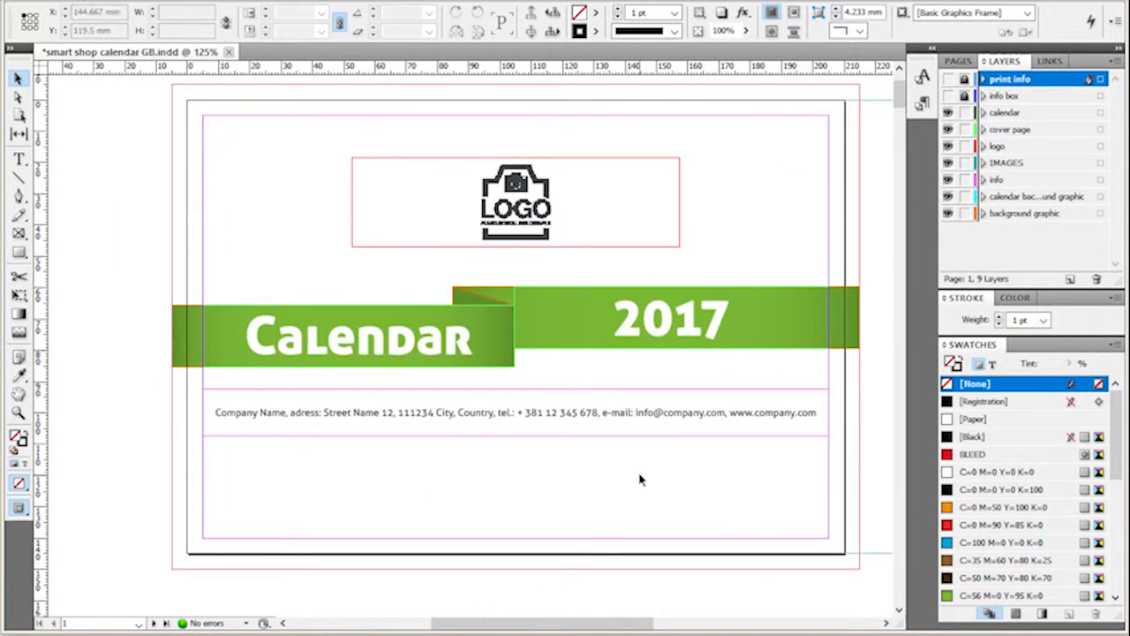
- Look through the document's linked files and select the logo.ai link to view its information
click(1046, 62)
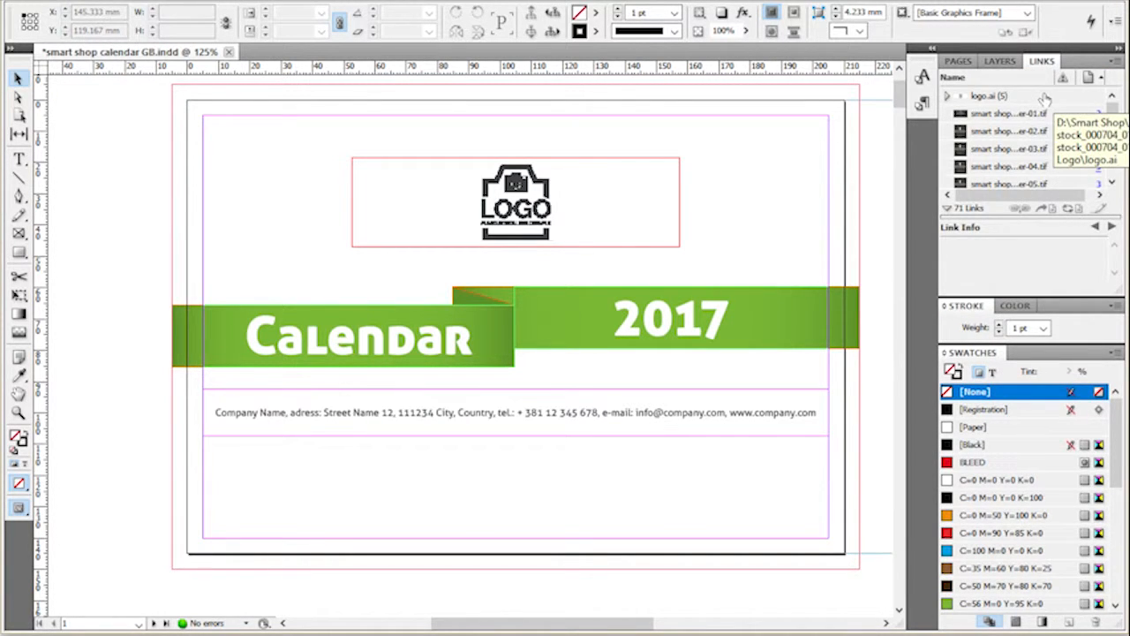
scroll(1045, 146, down, 10)
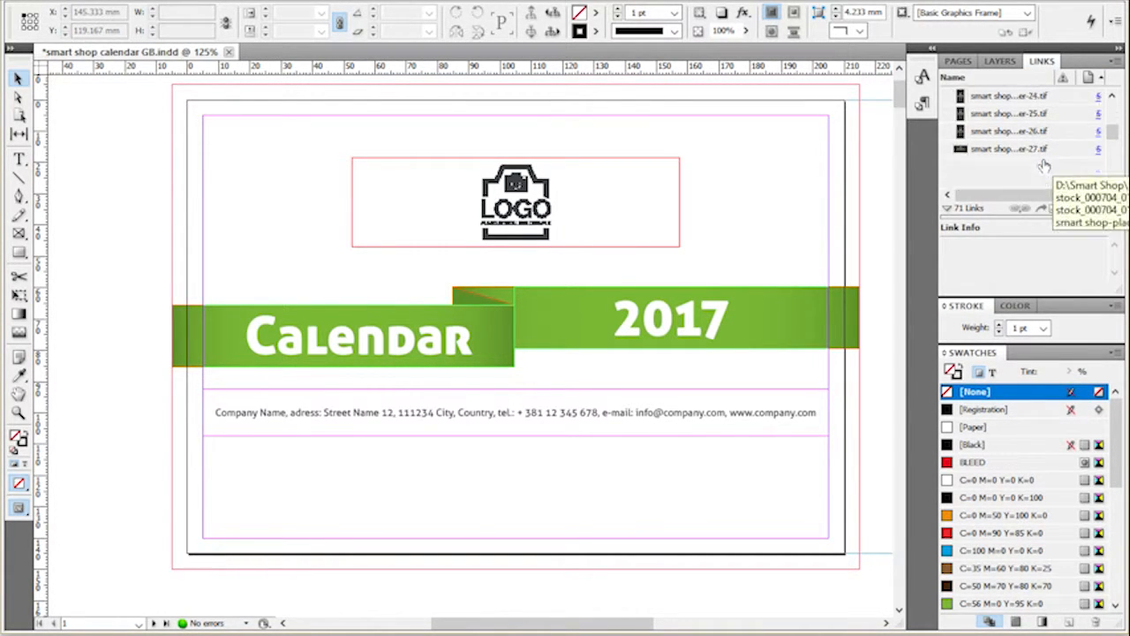
scroll(1045, 145, down, 6)
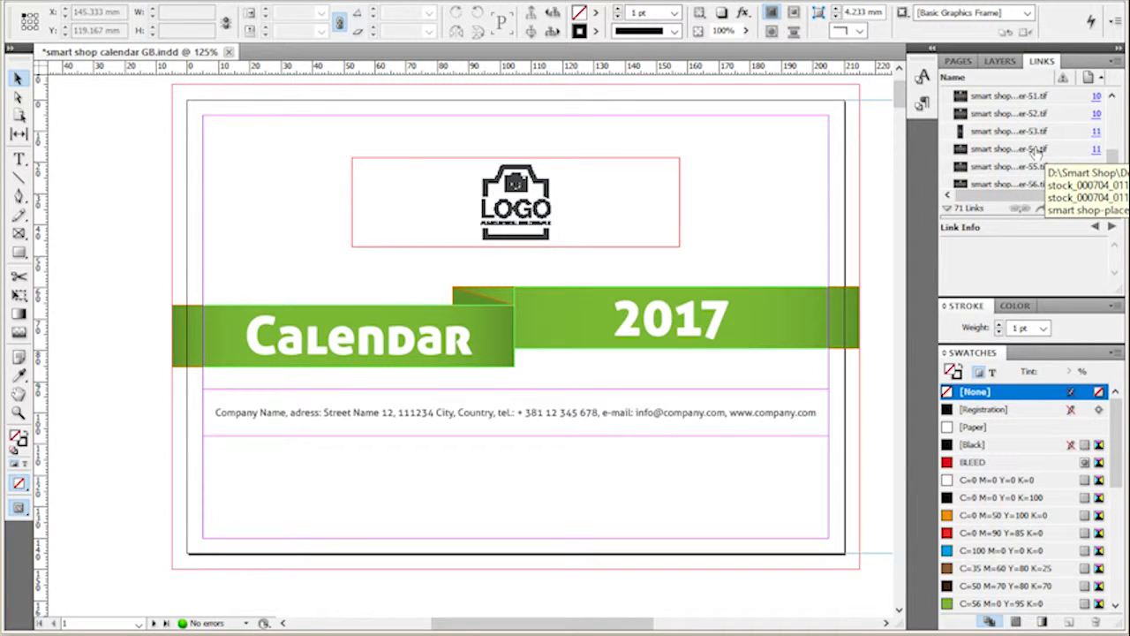
scroll(1036, 150, down, 3)
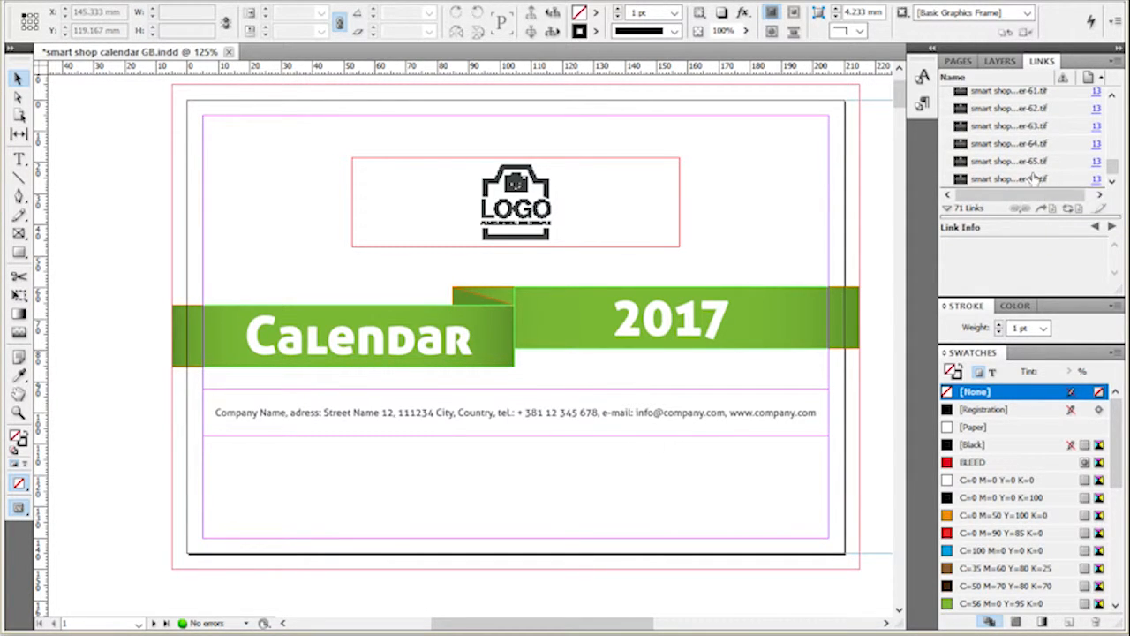
scroll(1033, 177, up, 19)
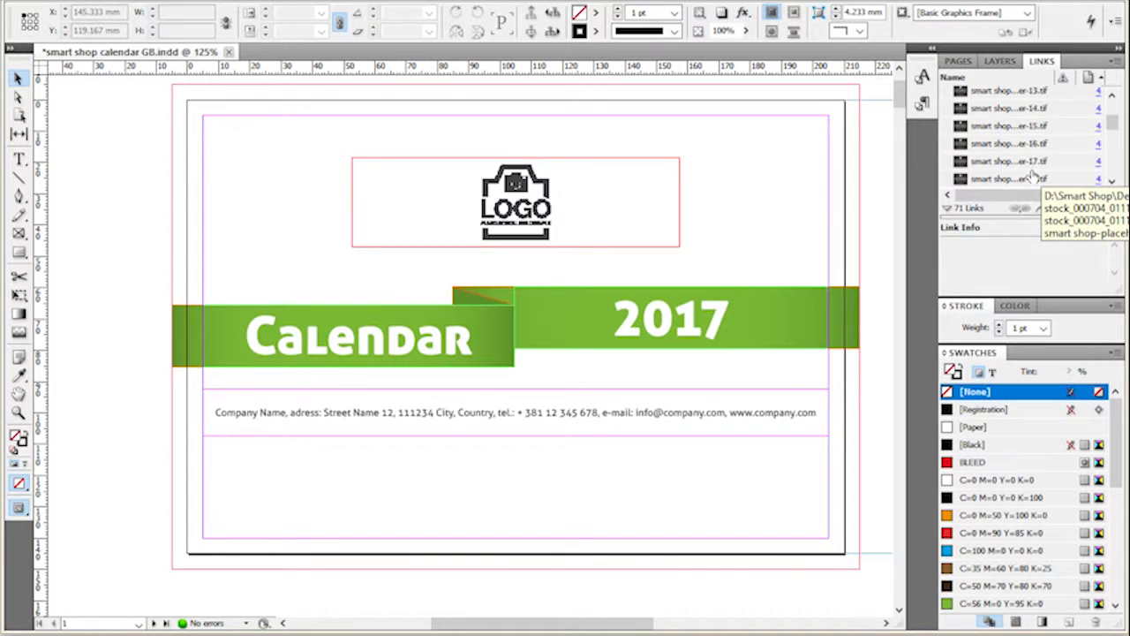
scroll(1033, 177, up, 3)
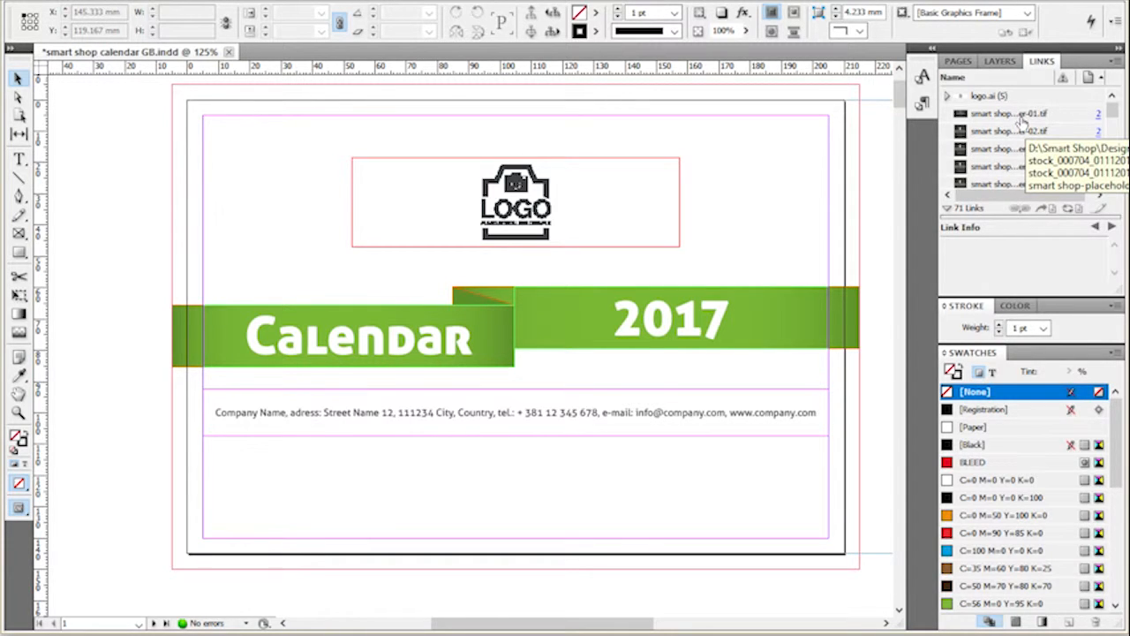
click(1020, 96)
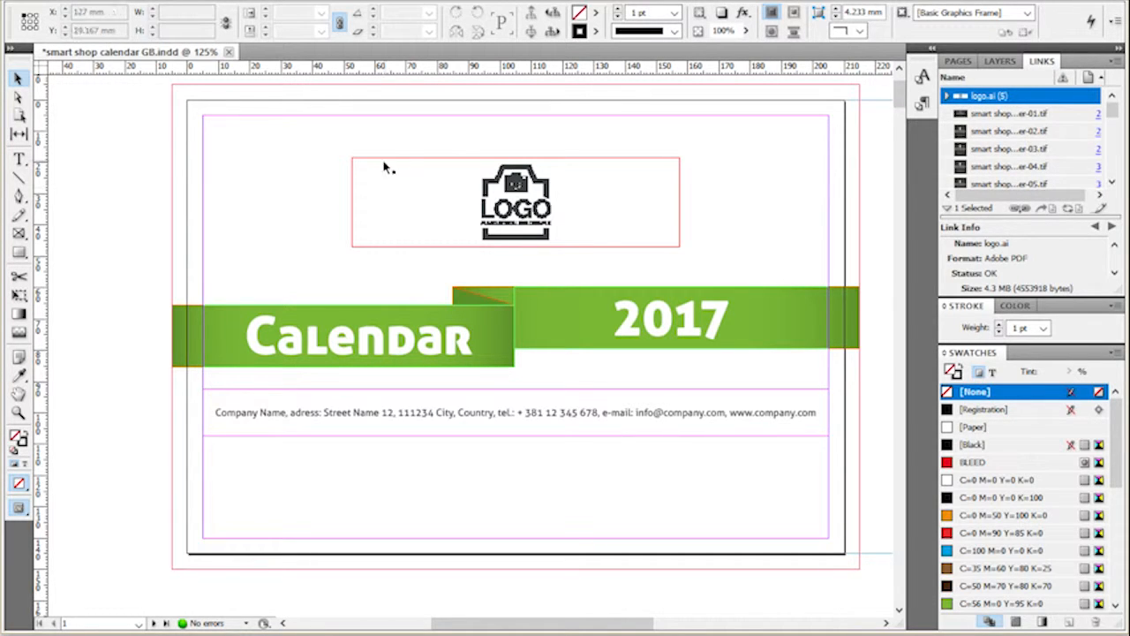
- Show the document's page overview, enlarge the master pages area and select the A-COVER master
click(960, 61)
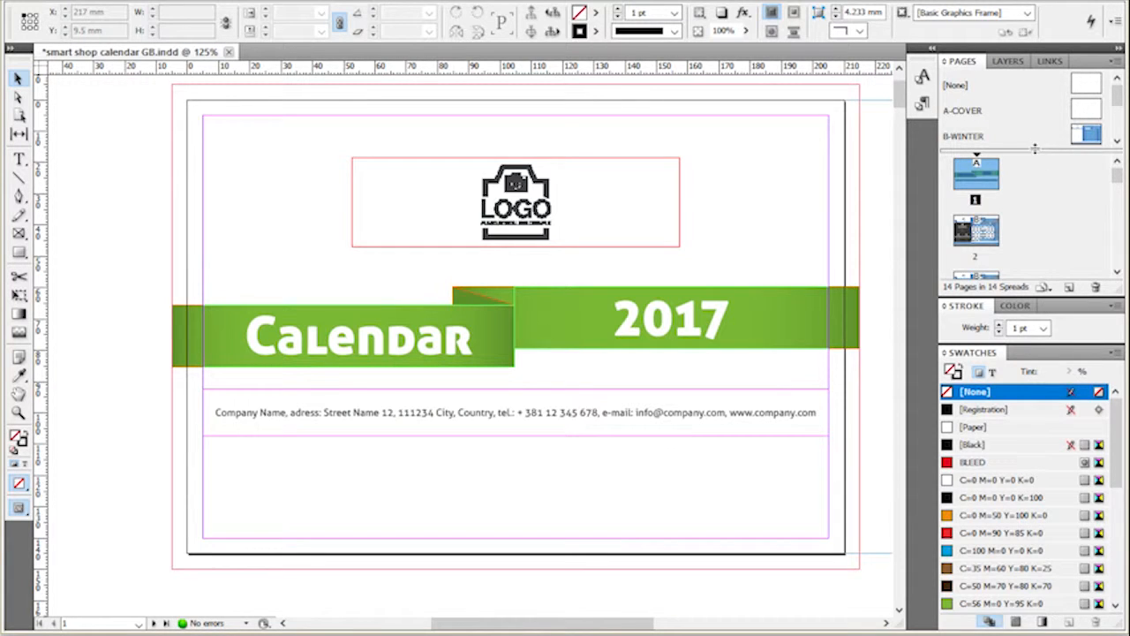
drag(1035, 150, 1046, 182)
scroll(1041, 125, down, 2)
scroll(1041, 126, up, 2)
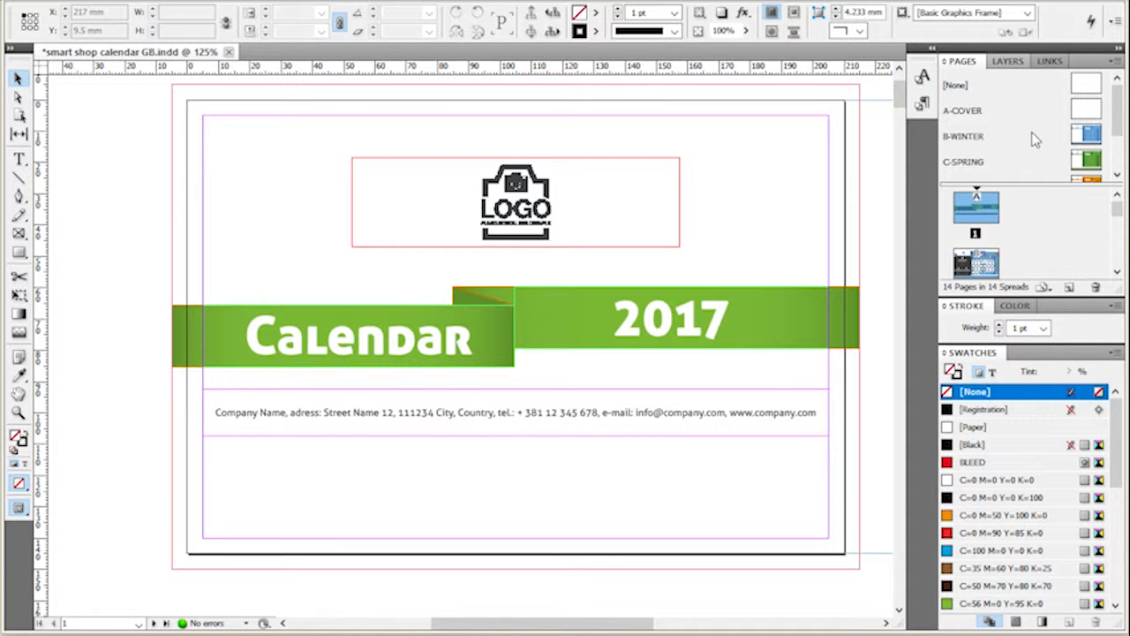
click(1094, 110)
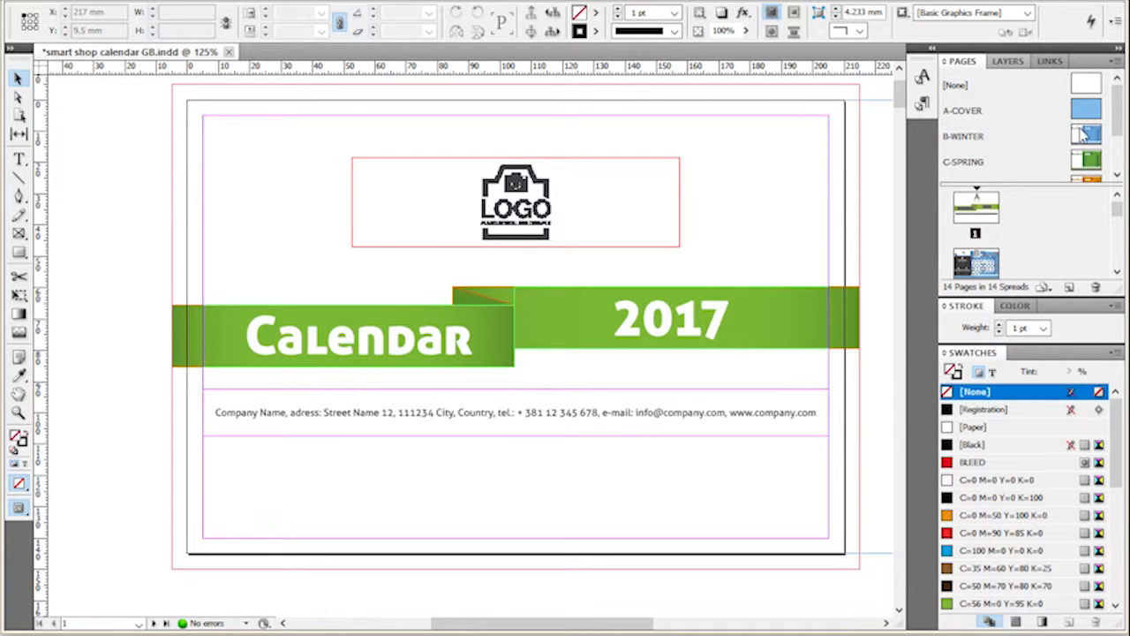
- View the B-WINTER, C-SPRING, D-SUMMER and E-FALL master pages one after another
double_click(1083, 133)
double_click(1085, 157)
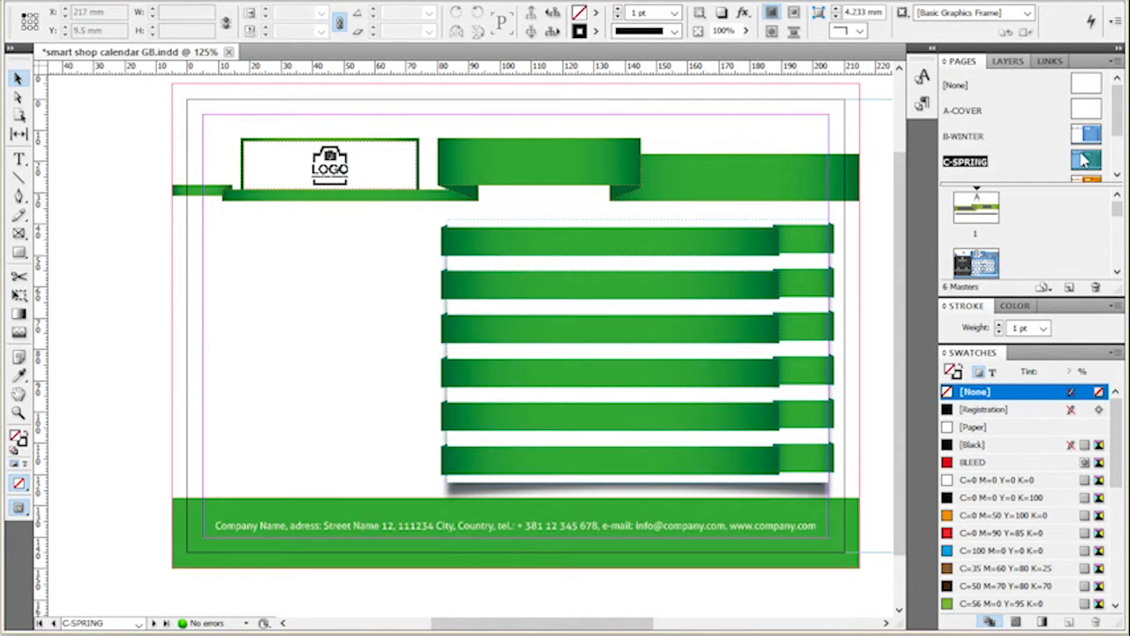
scroll(1084, 146, down, 2)
double_click(1088, 117)
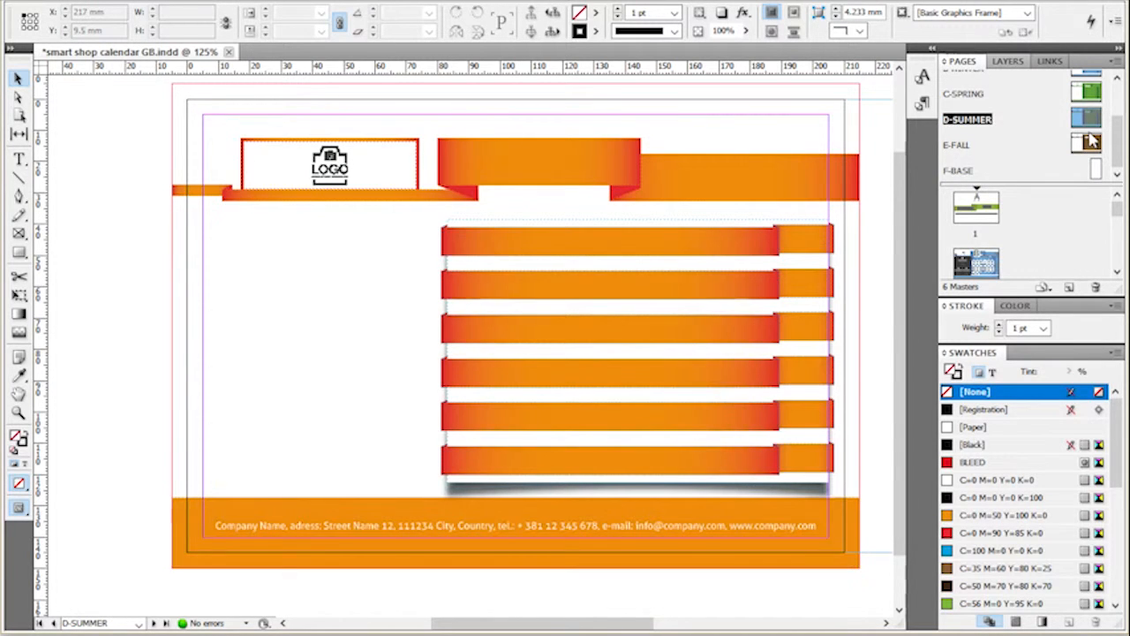
double_click(1088, 143)
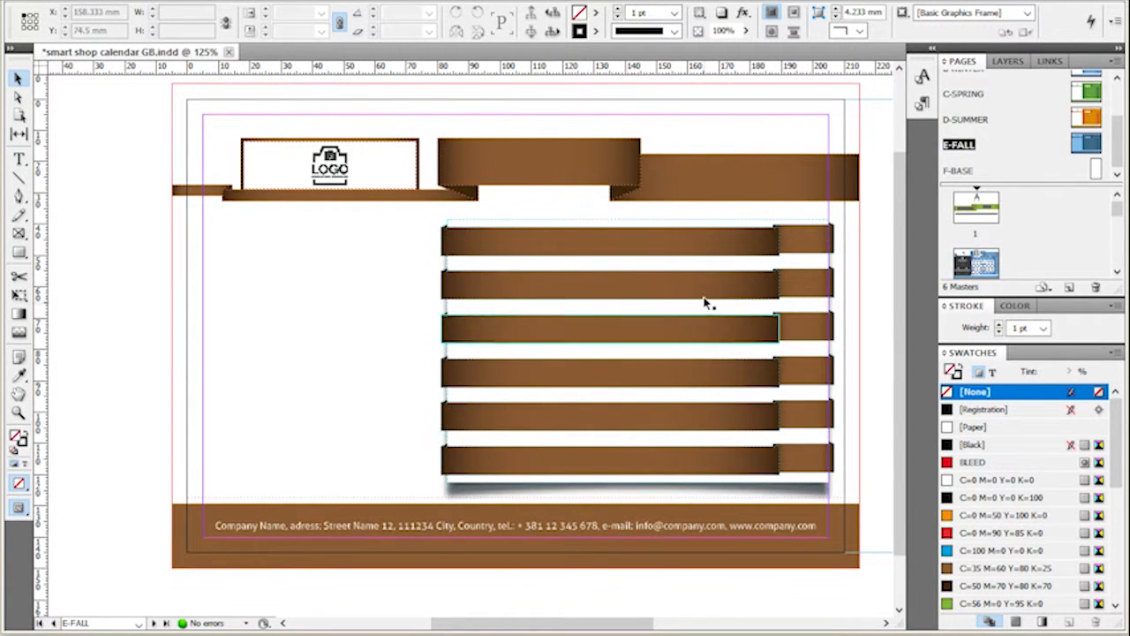
- View the A-COVER, B-WINTER and F-BASE master pages in turn
scroll(1076, 149, up, 2)
double_click(1086, 108)
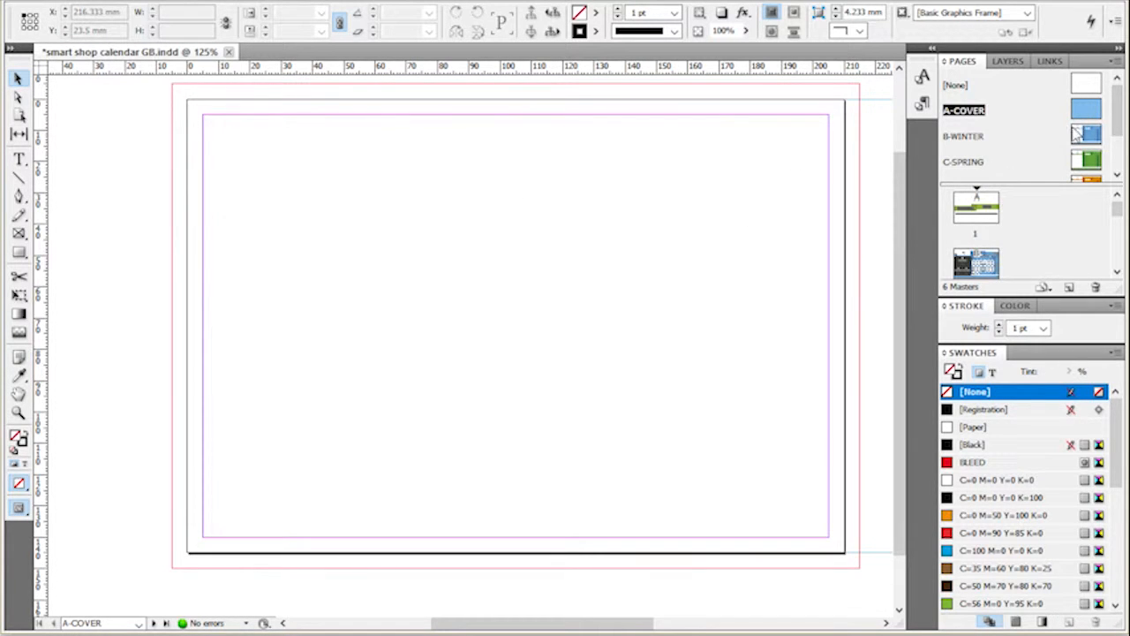
double_click(1085, 134)
scroll(1003, 132, down, 3)
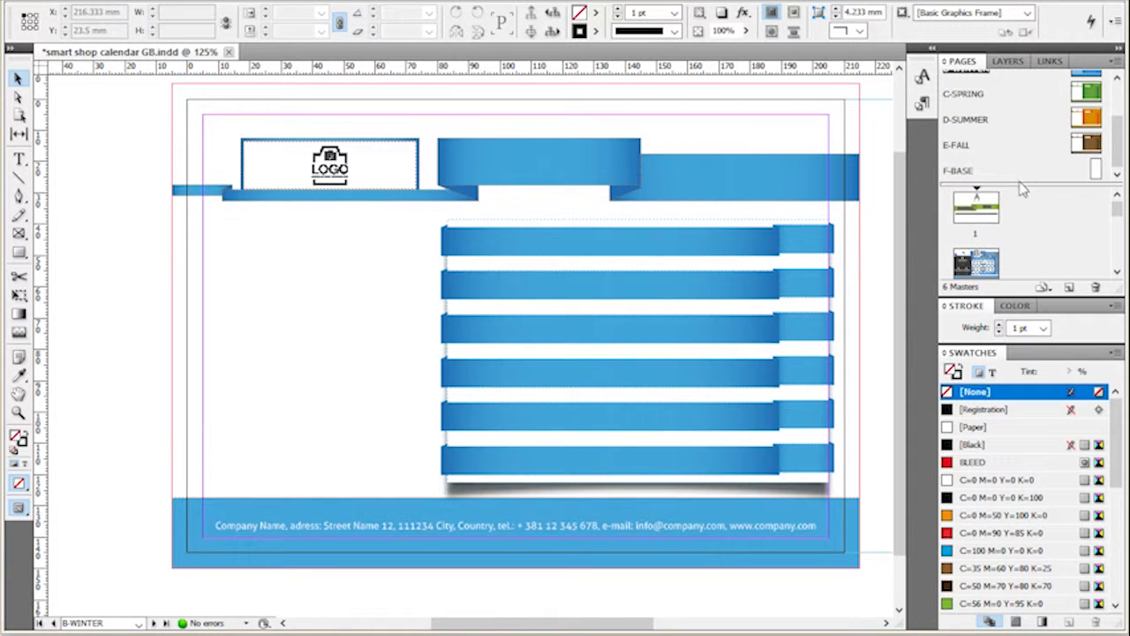
double_click(1095, 170)
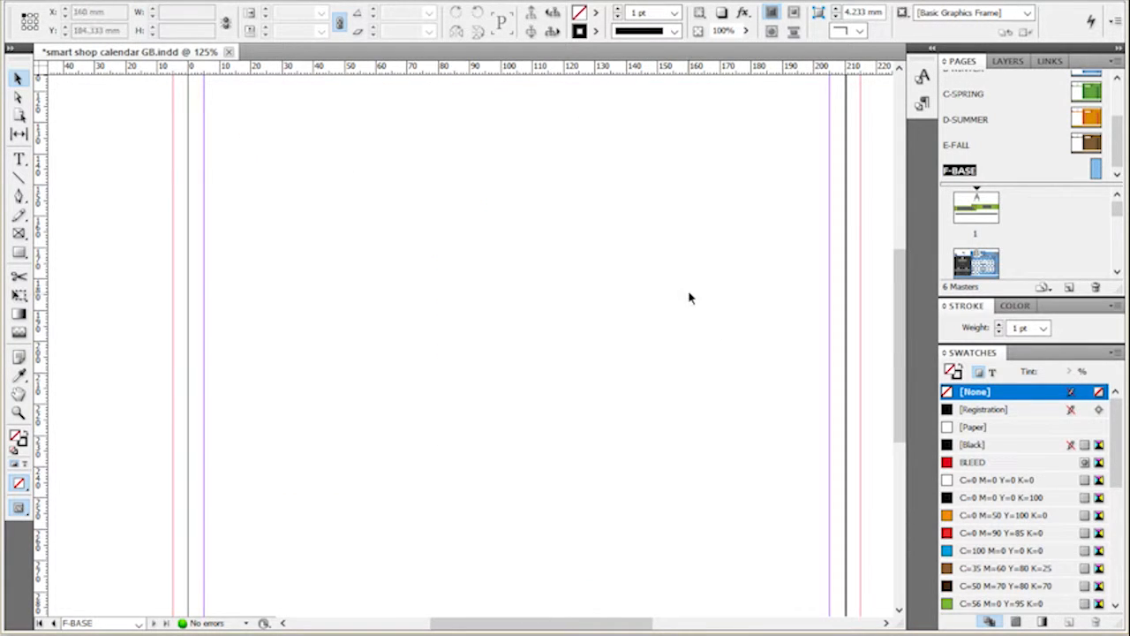
key(ctrl+minus)
key(ctrl+minus)
scroll(638, 360, up, 2)
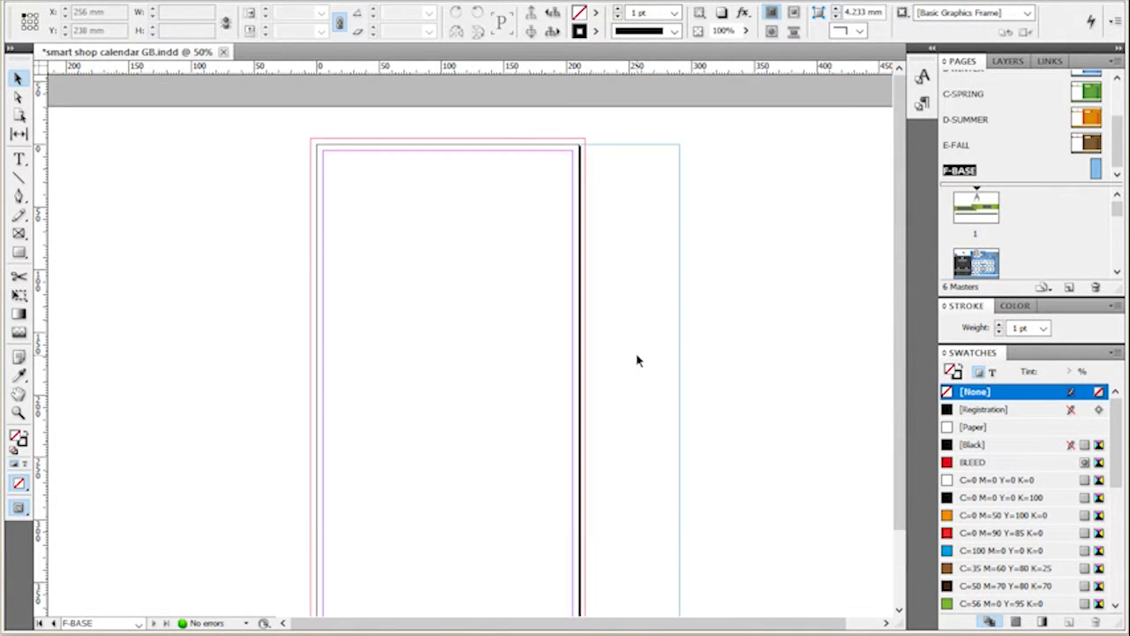
- Go to page 1, enlarge the document pages area and examine the January page
double_click(991, 217)
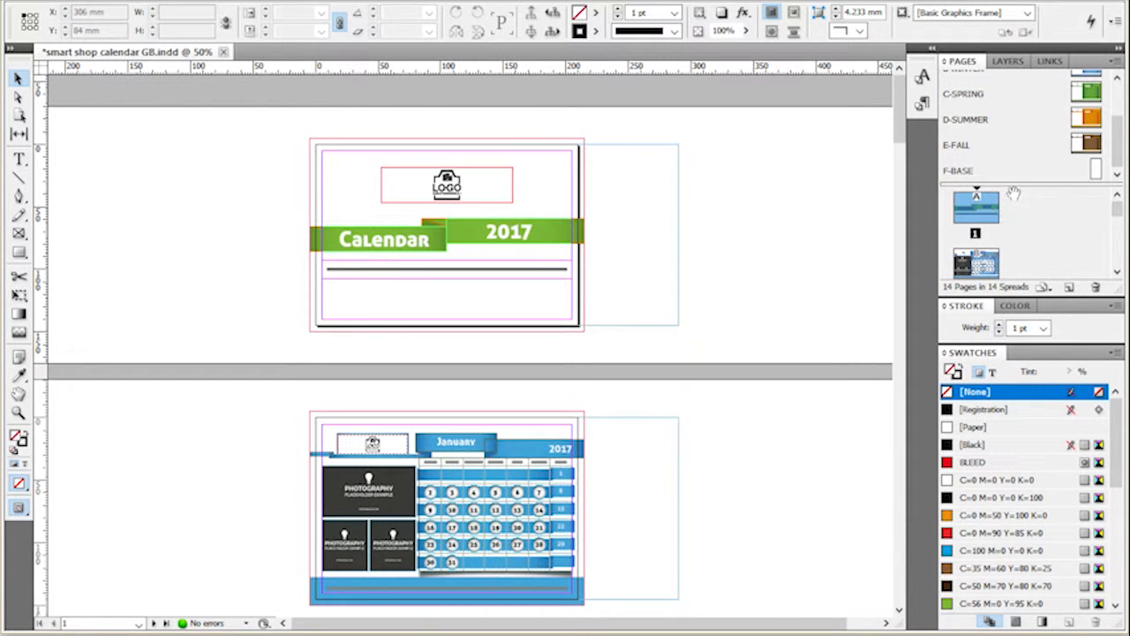
drag(1018, 186, 1019, 137)
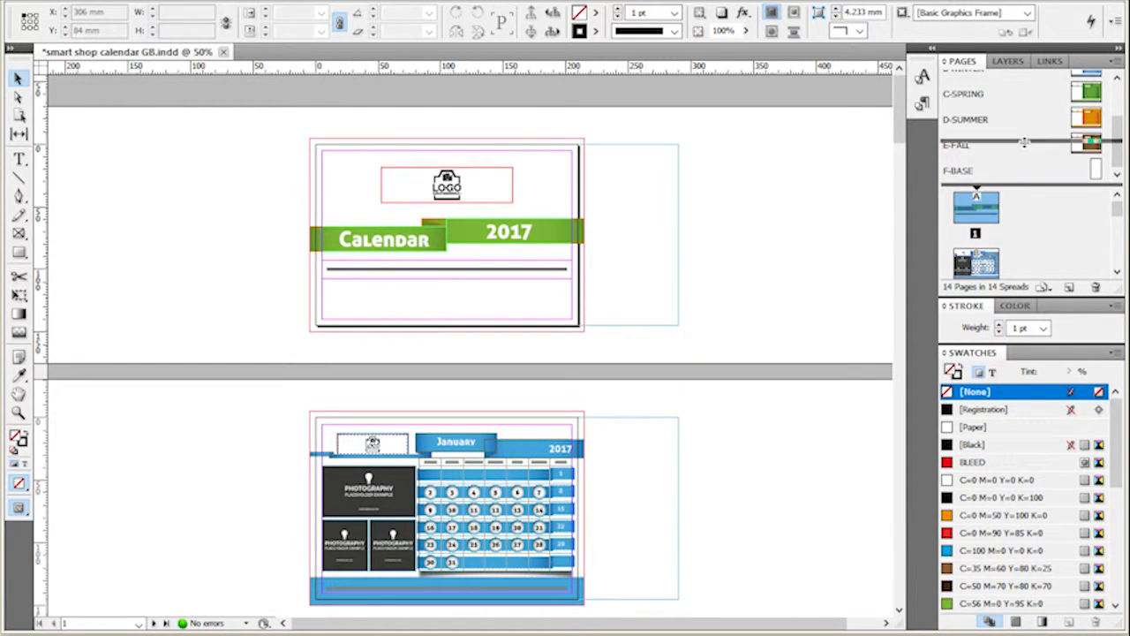
scroll(695, 255, down, 3)
scroll(695, 255, down, 3)
scroll(418, 291, up, 3)
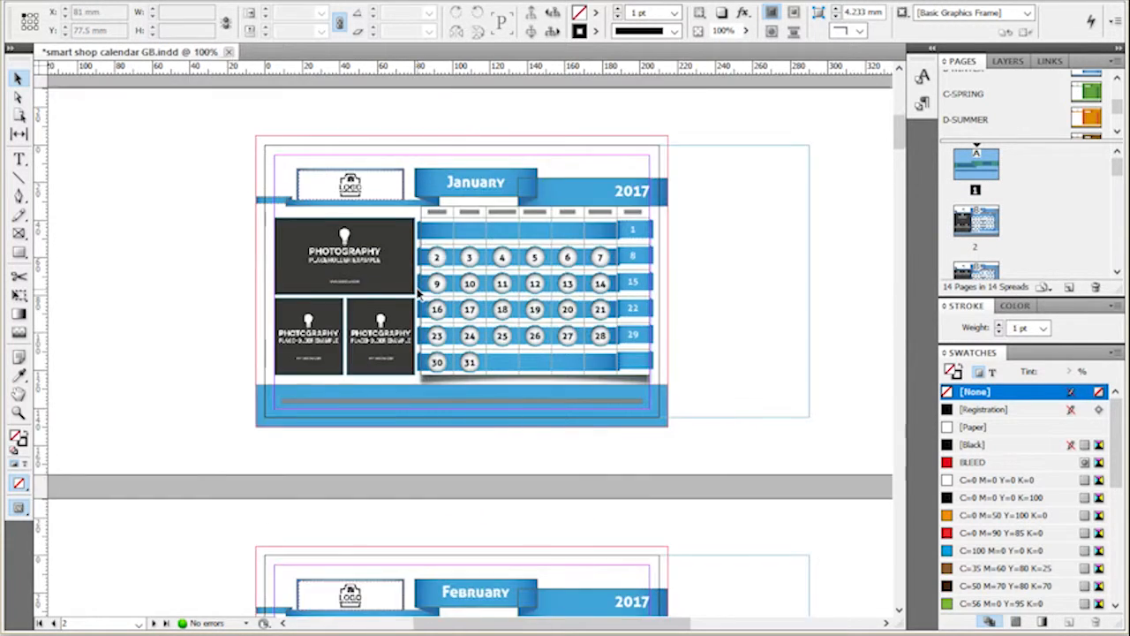
scroll(609, 390, up, 1)
scroll(609, 390, up, 1)
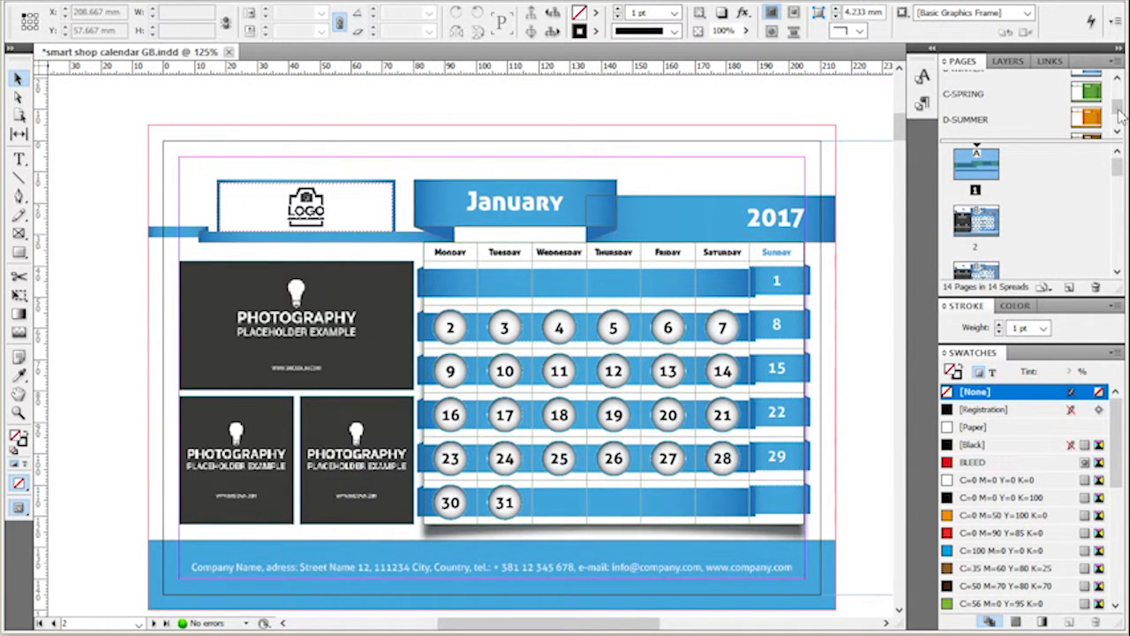
- Compare the B-WINTER master with the January calendar on page 2, returning to the master
scroll(1094, 102, down, 2)
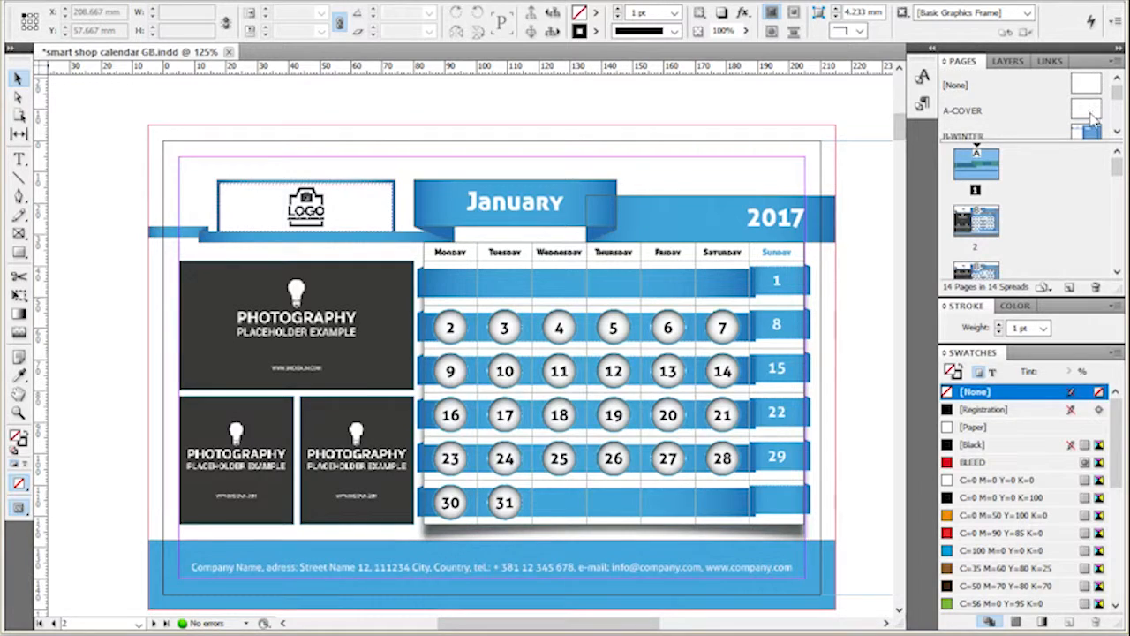
click(1118, 80)
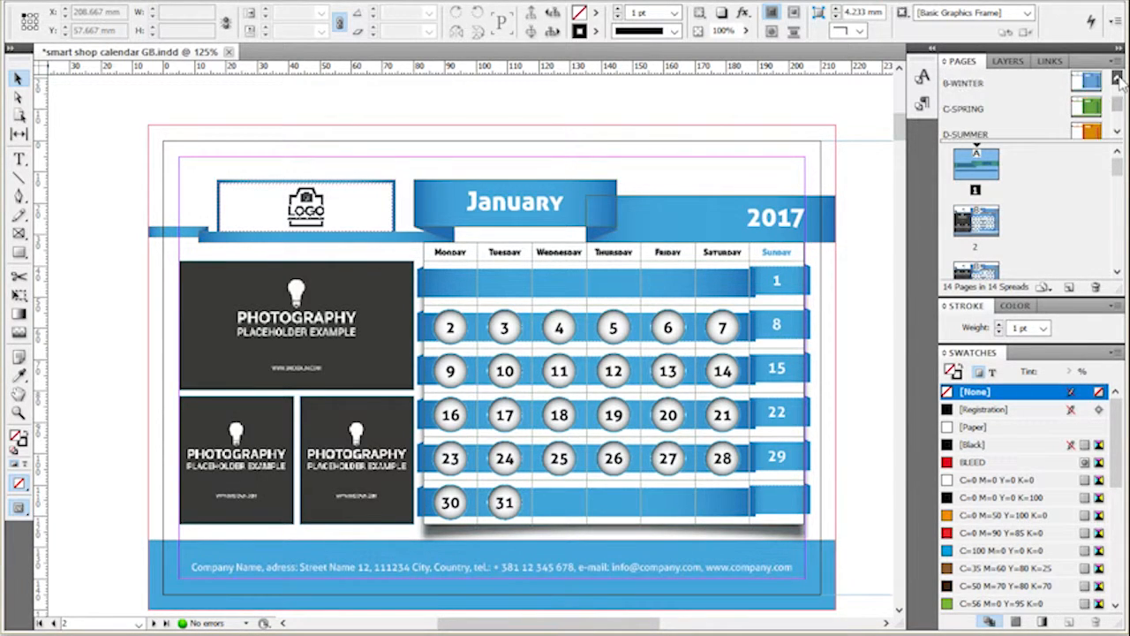
click(1119, 80)
click(1097, 108)
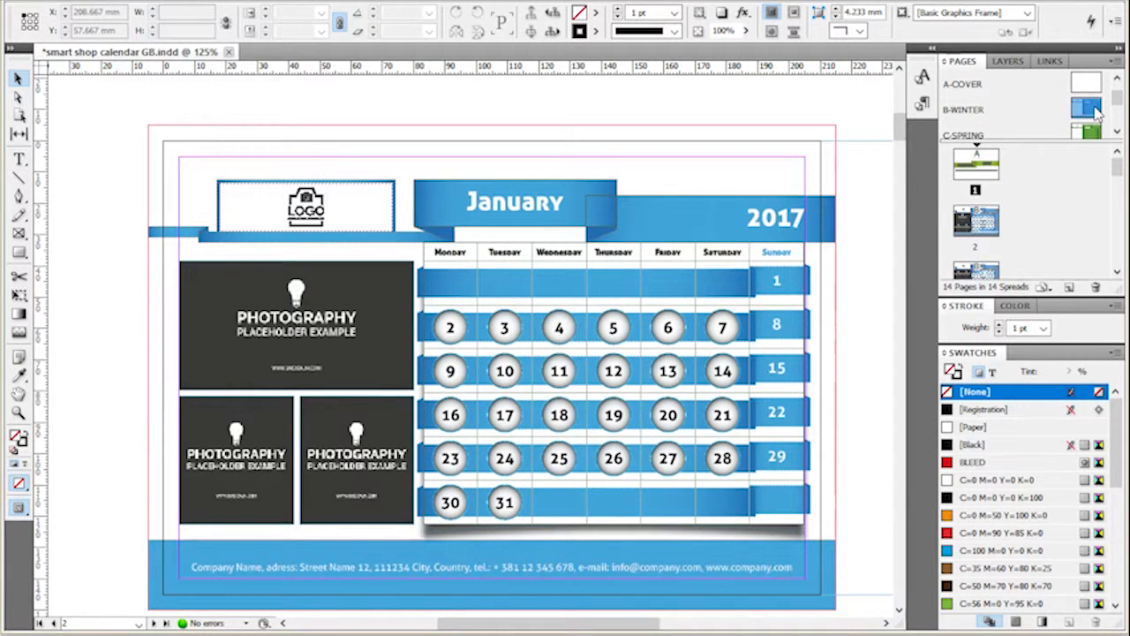
double_click(1097, 109)
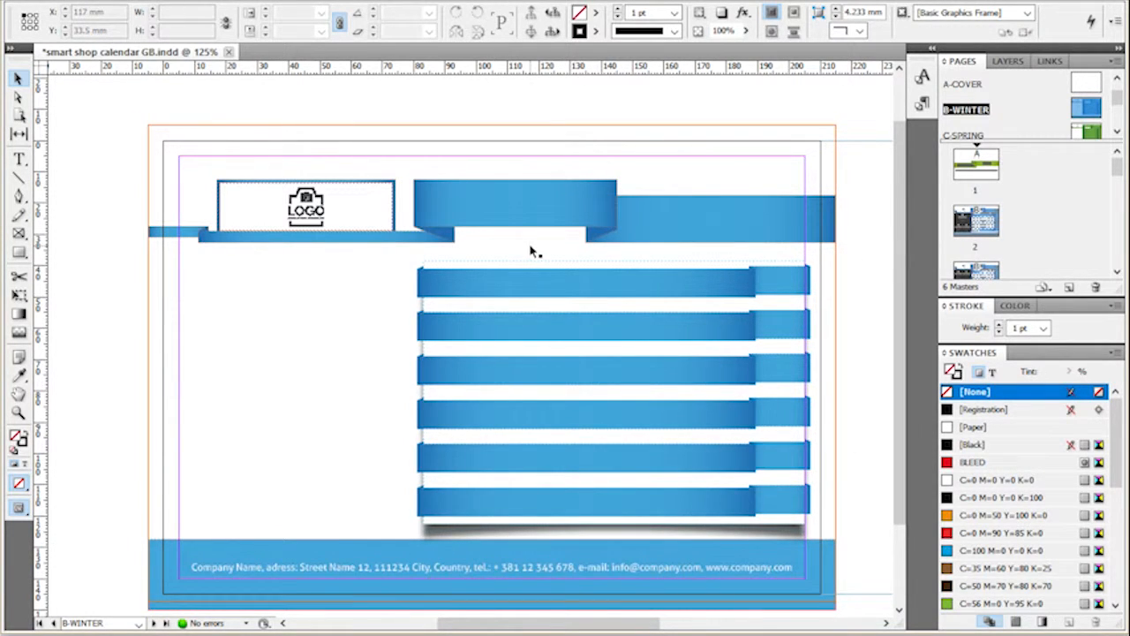
double_click(980, 223)
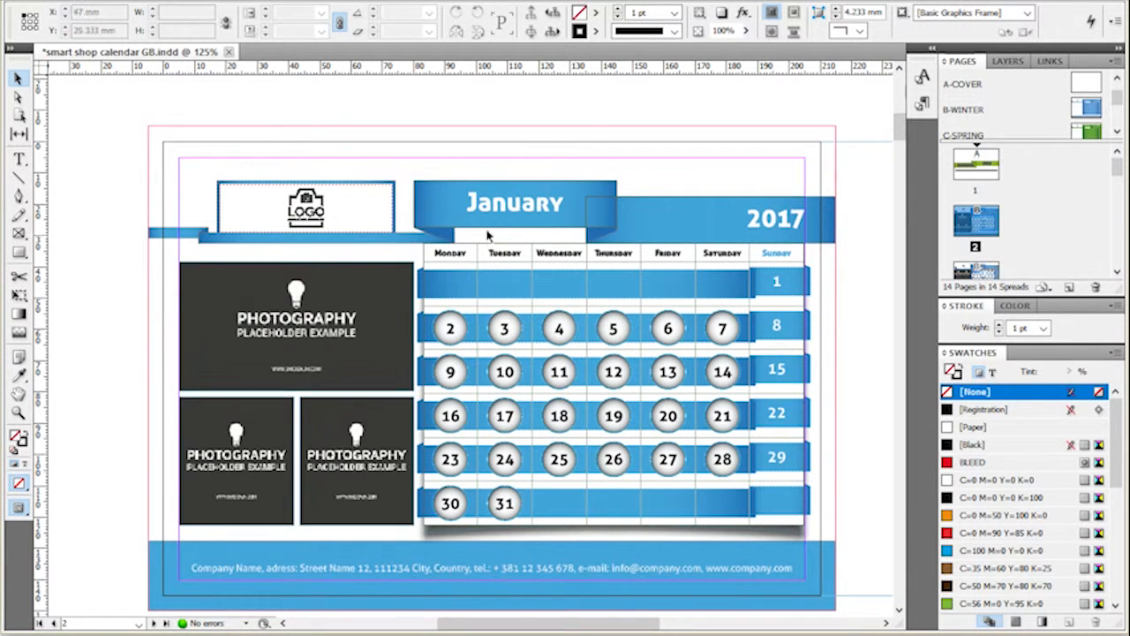
double_click(1086, 108)
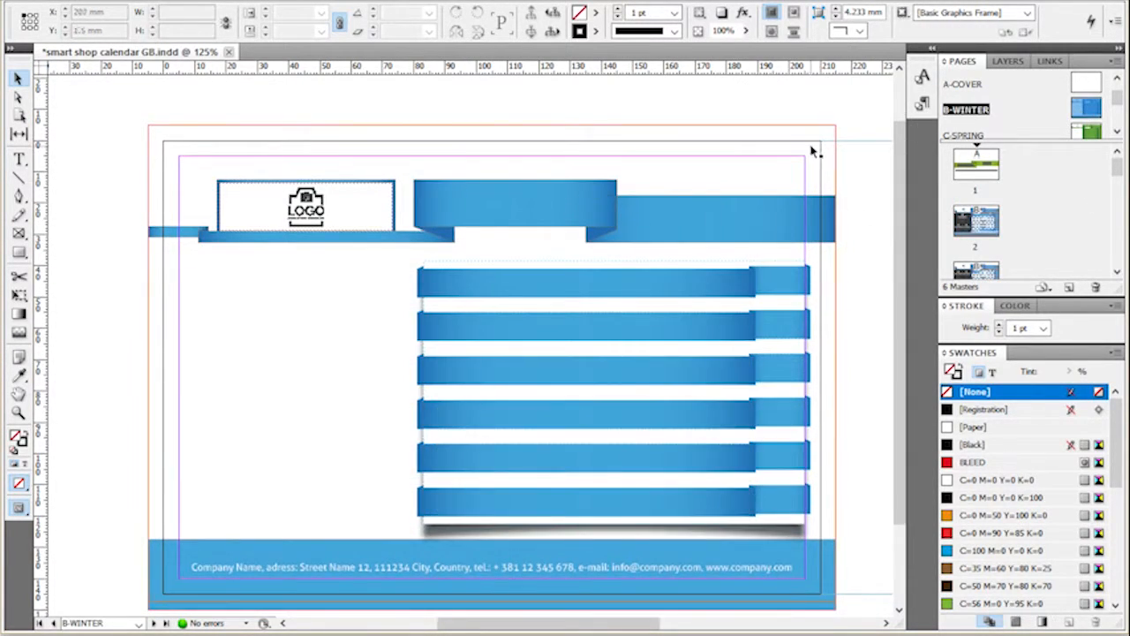
- Stretch the blue month banner on the B-WINTER master to a height of about 24.6 mm
click(547, 190)
scroll(543, 185, up, 2)
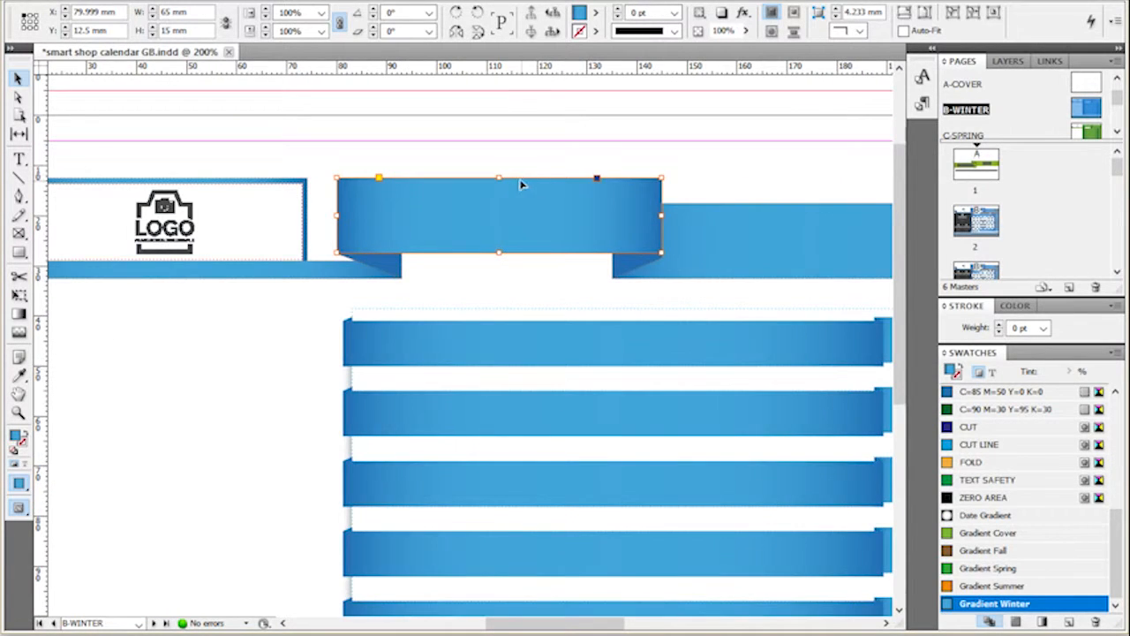
drag(498, 177, 505, 154)
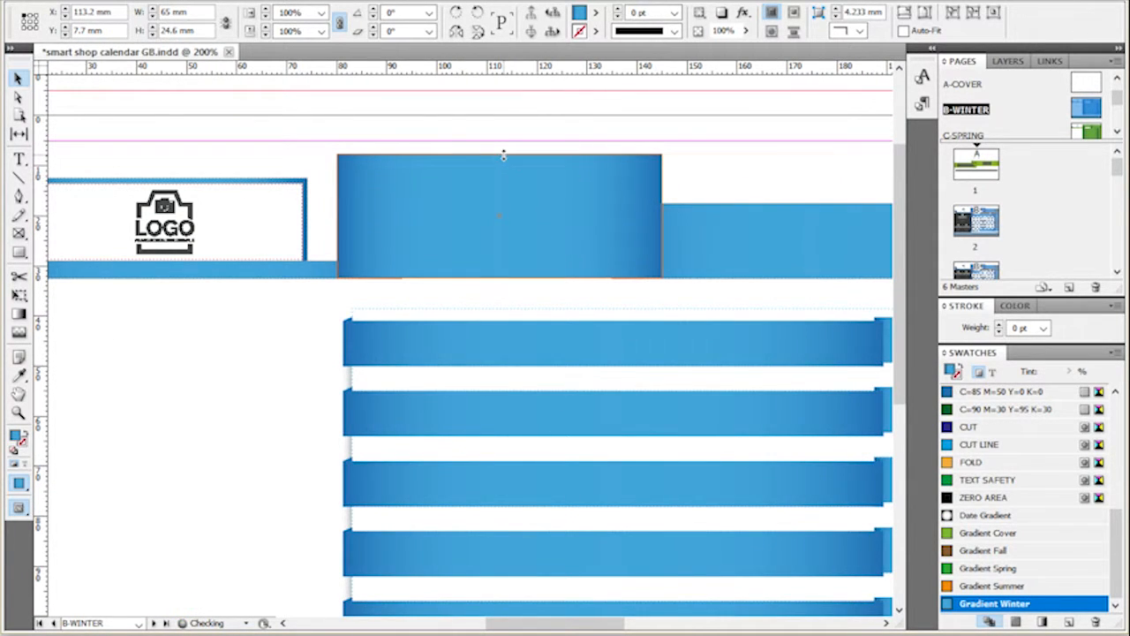
click(690, 181)
scroll(691, 180, down, 1)
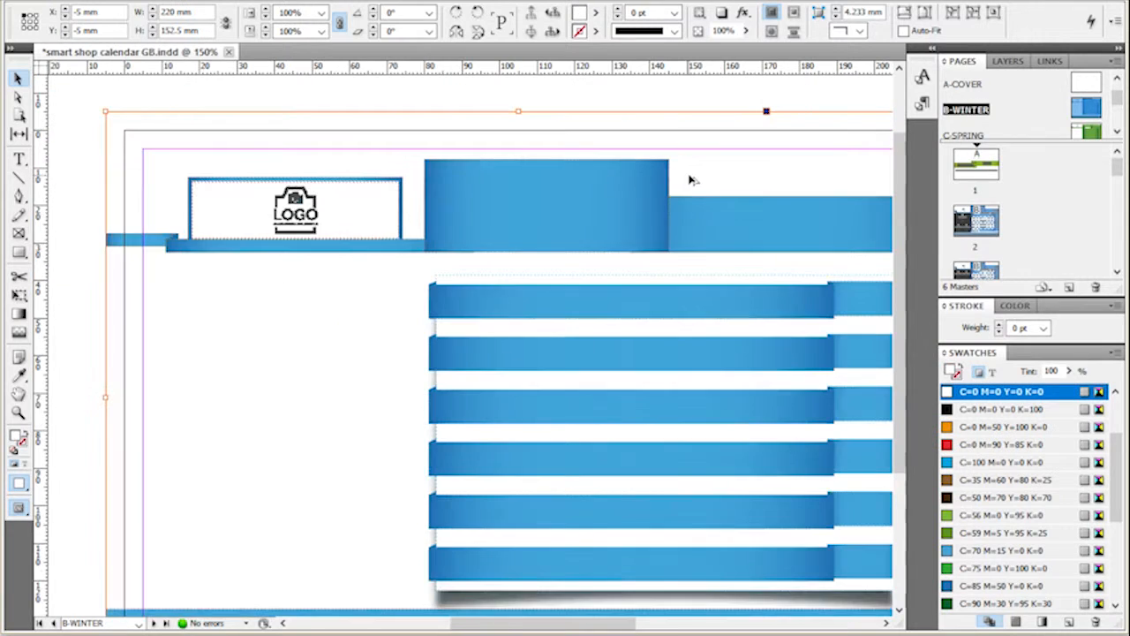
- Go to page 2 and examine the January page with the stretched month banner, down to its footer
double_click(975, 225)
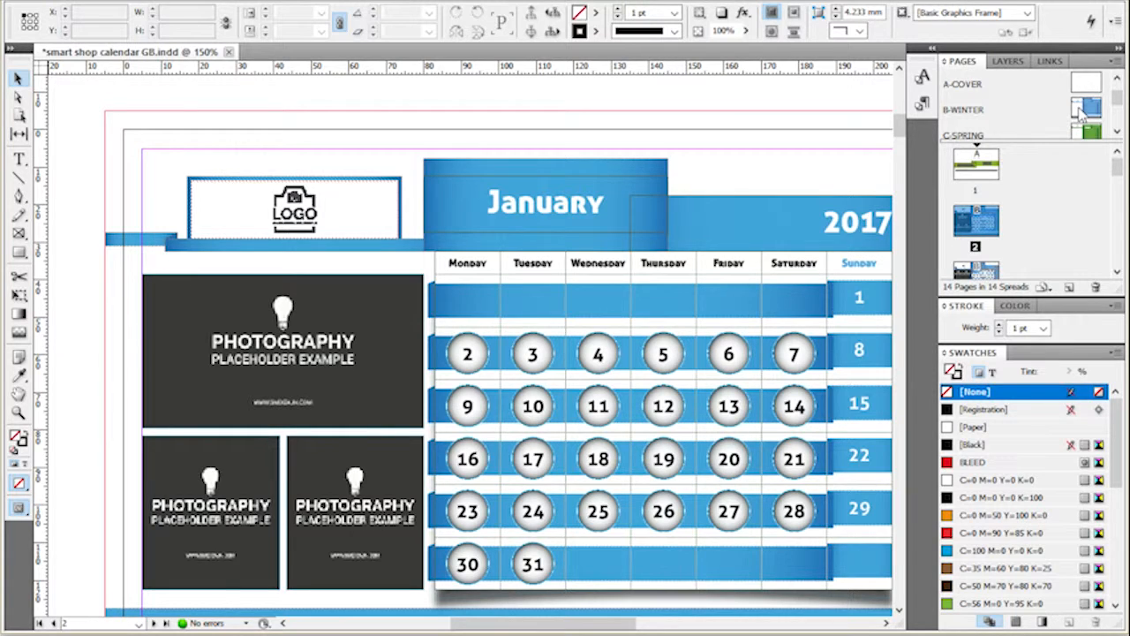
scroll(631, 296, down, 4)
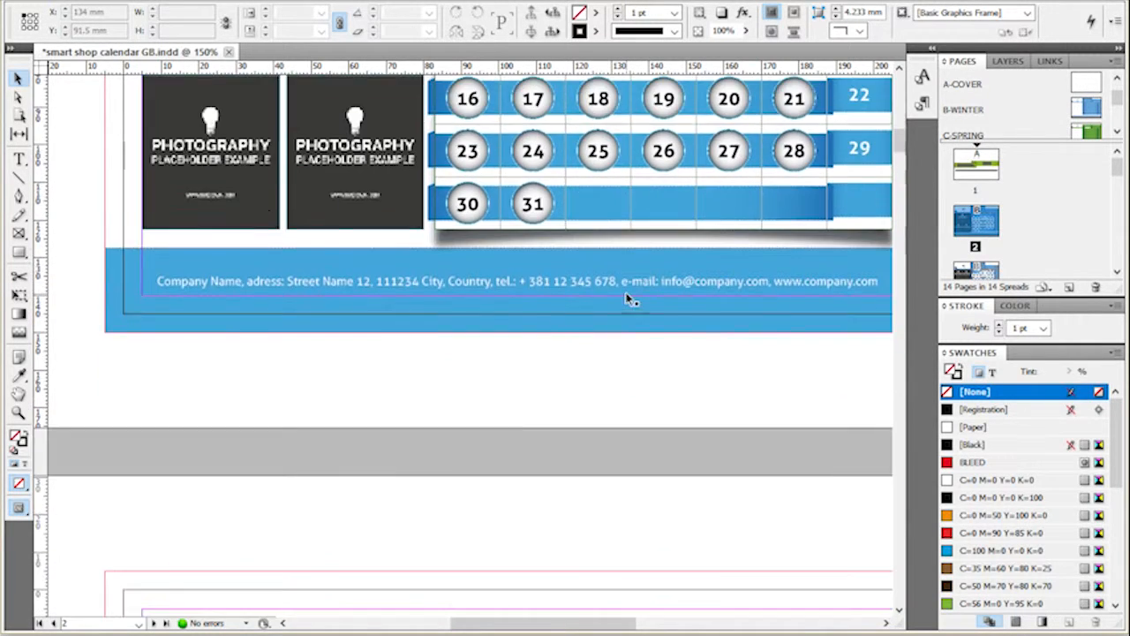
scroll(611, 442, down, 3)
scroll(612, 442, up, 5)
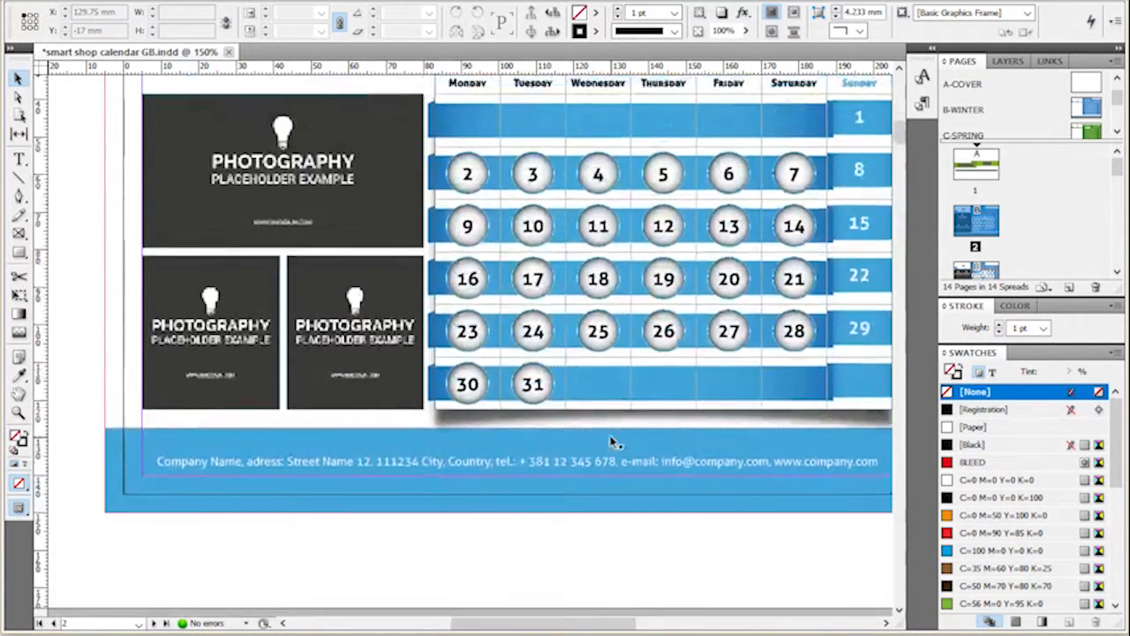
scroll(611, 442, up, 3)
- Undo the month banner's stretching on the B-WINTER master and go back to page 2 to recheck the January page
key(ctrl+z)
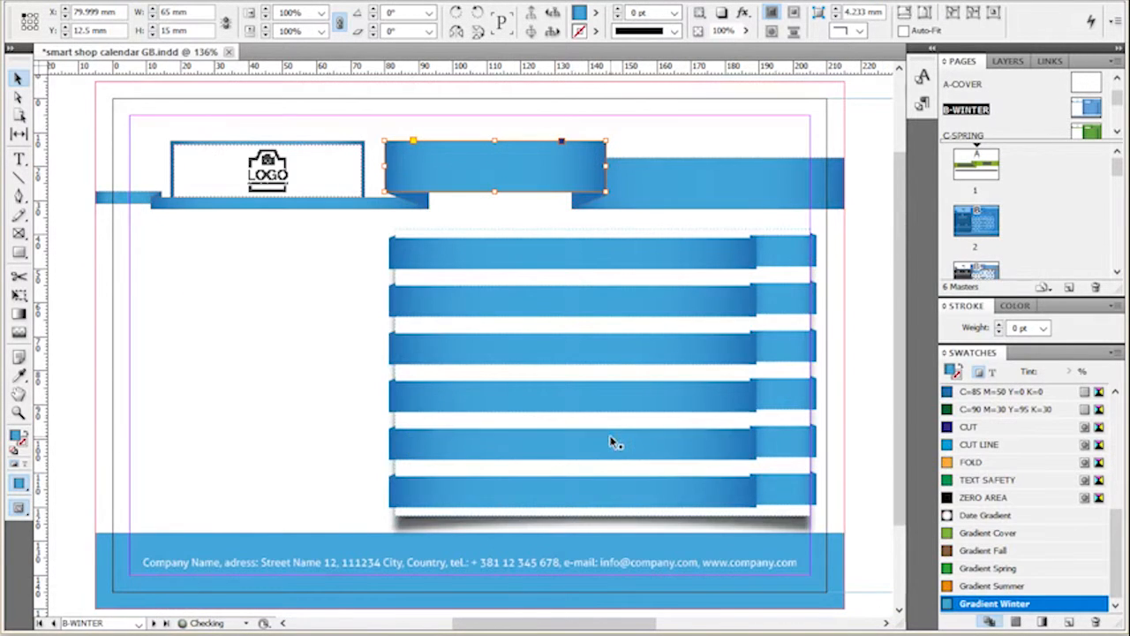
click(744, 124)
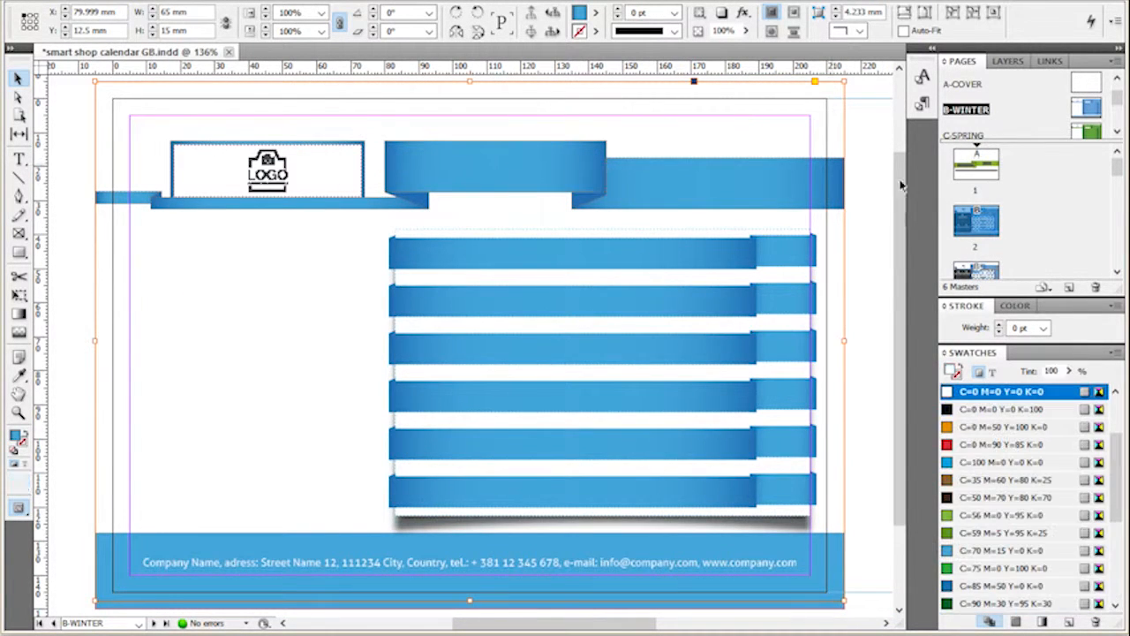
double_click(993, 227)
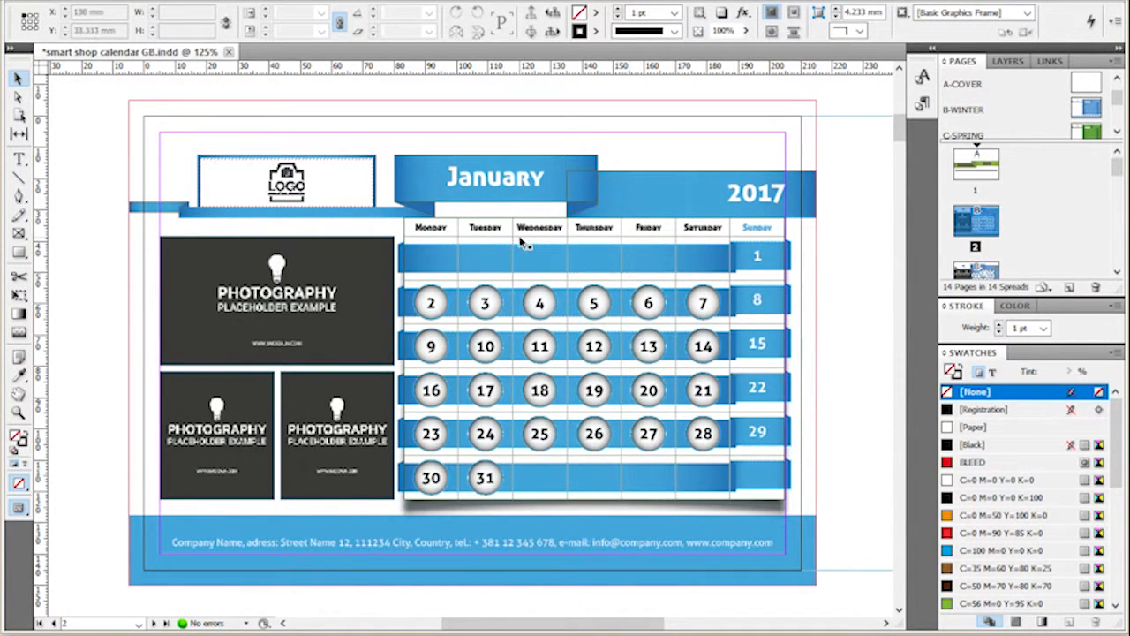
scroll(535, 315, down, 4)
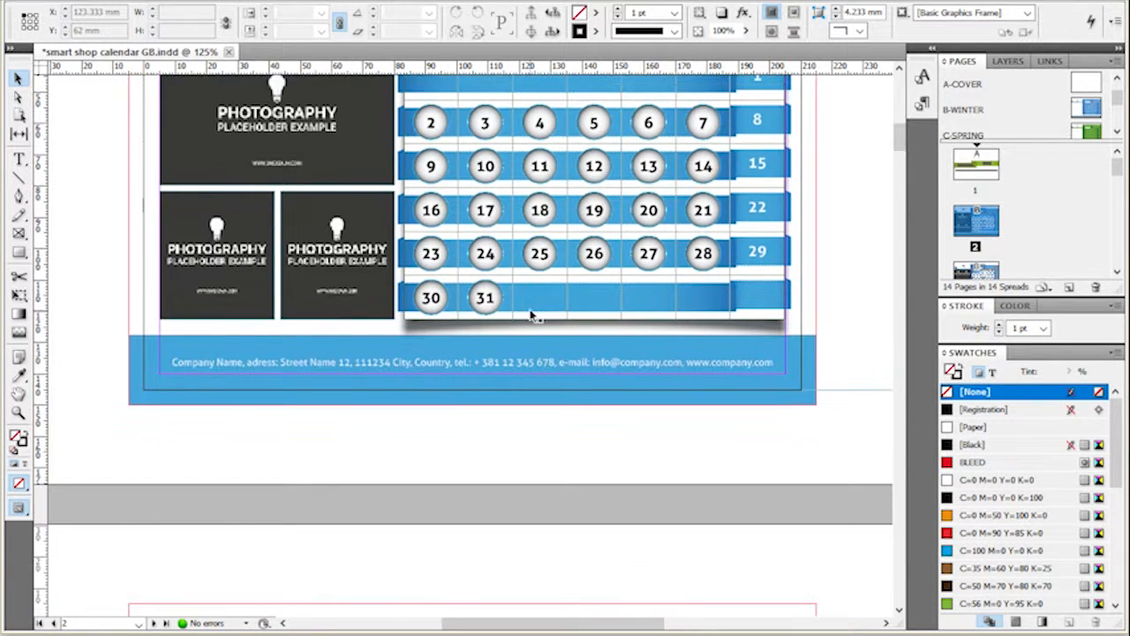
scroll(536, 315, up, 3)
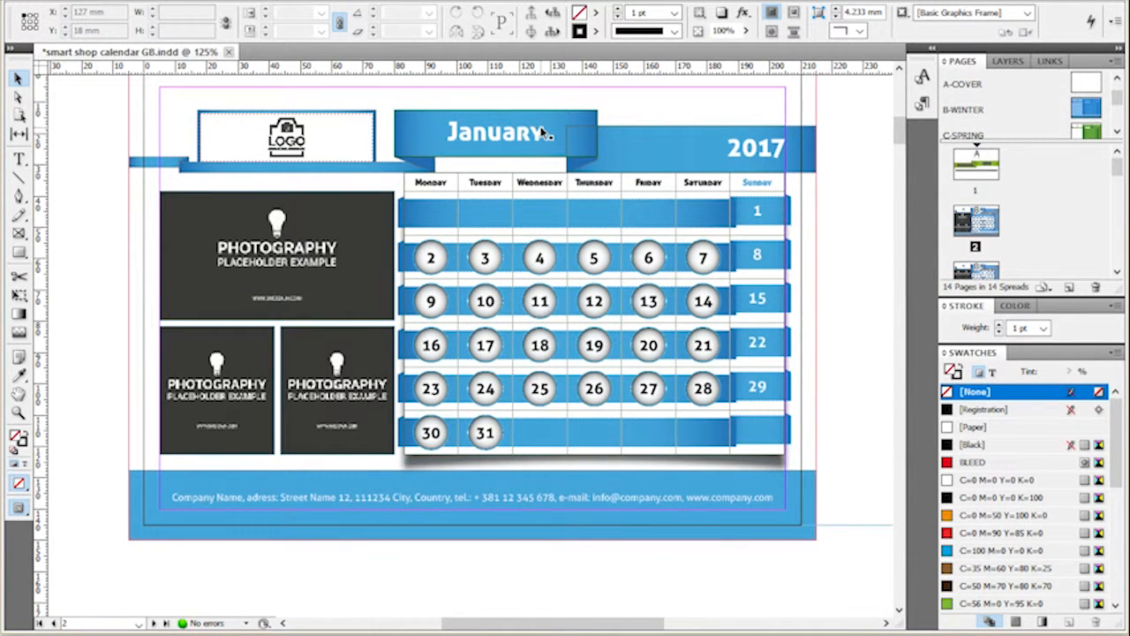
- Apply the B-WINTER master to pages 4-6
scroll(976, 234, down, 3)
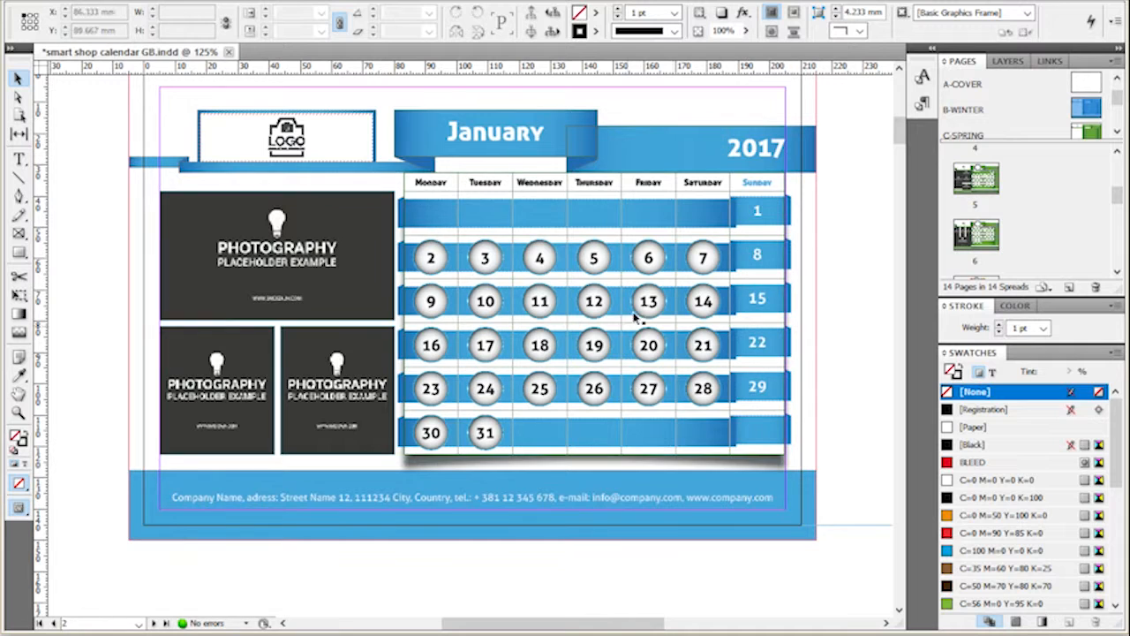
scroll(1084, 235, up, 1)
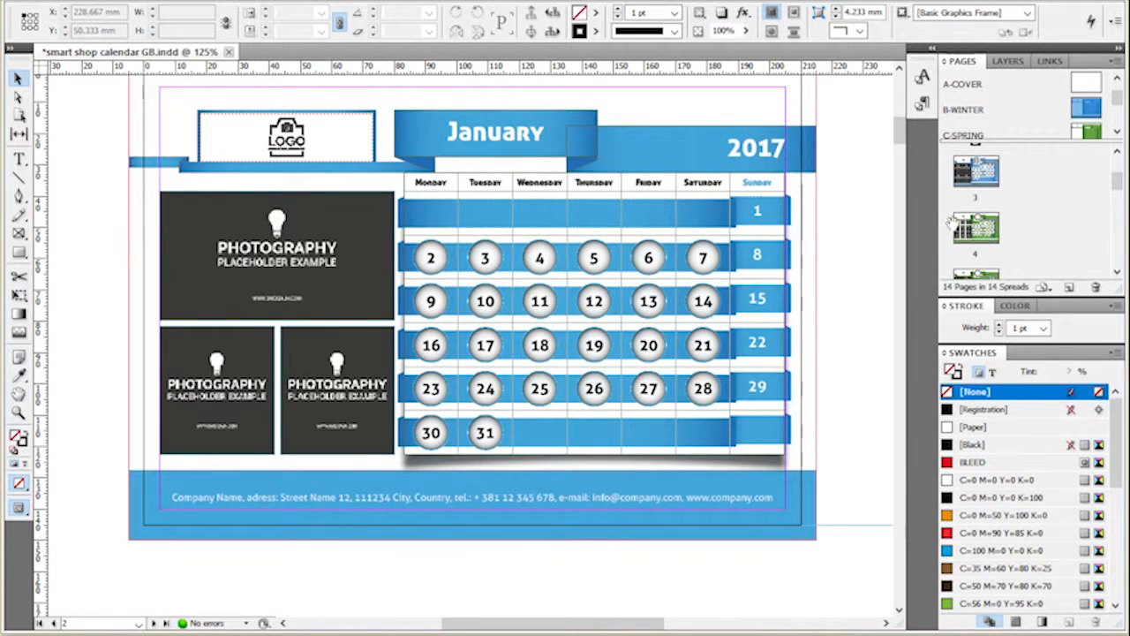
scroll(1051, 237, down, 2)
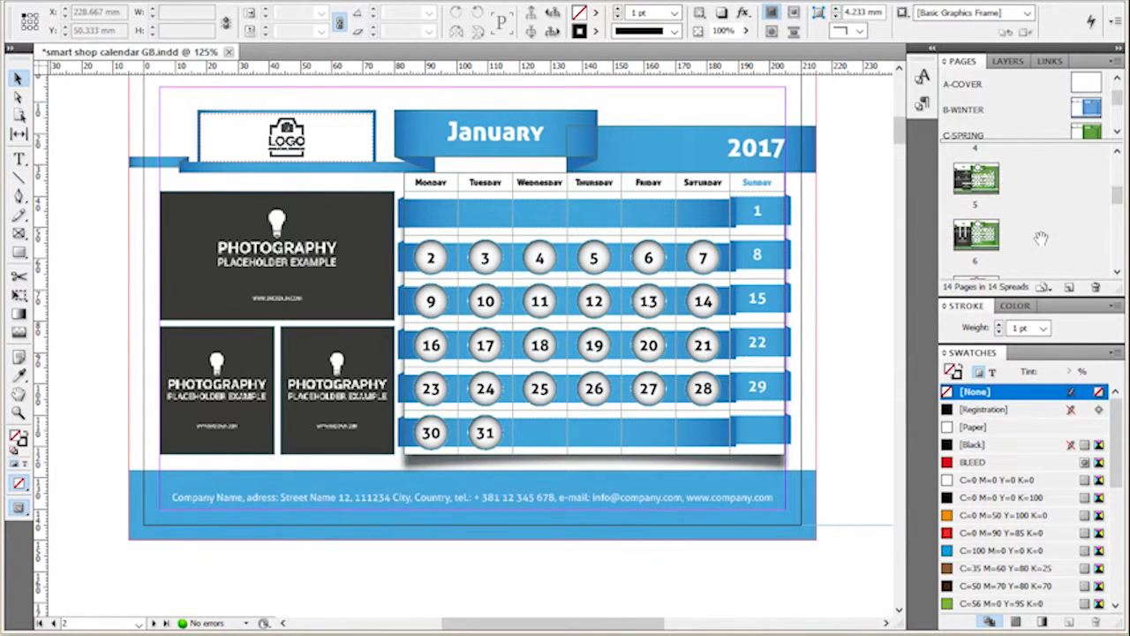
click(994, 183)
shift+click(985, 234)
drag(1032, 215, 1086, 141)
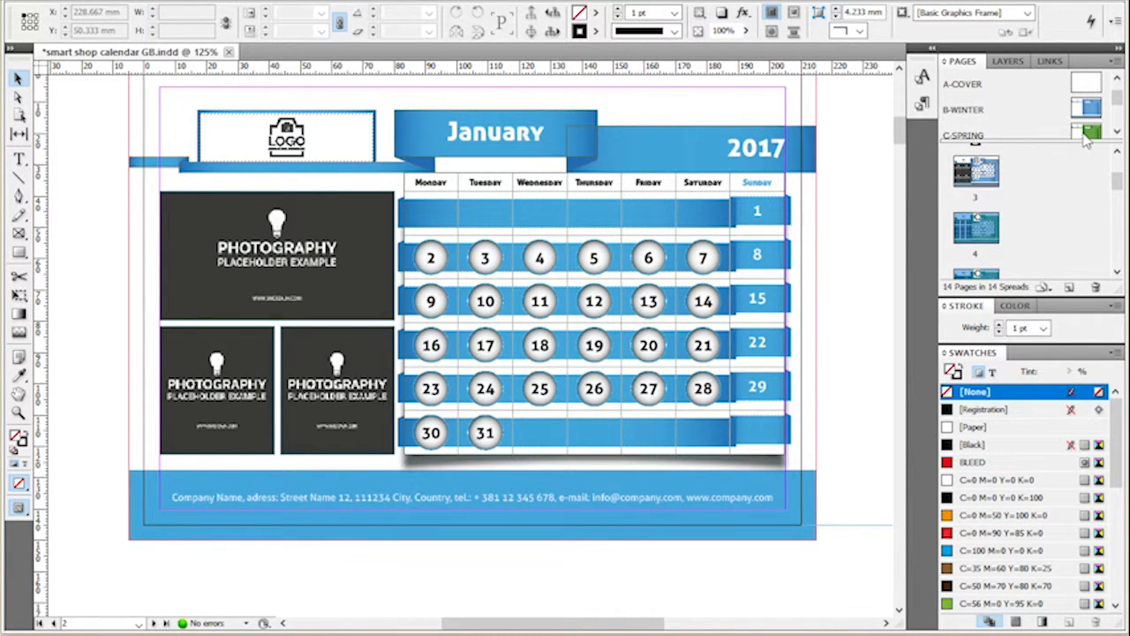
scroll(1045, 238, down, 2)
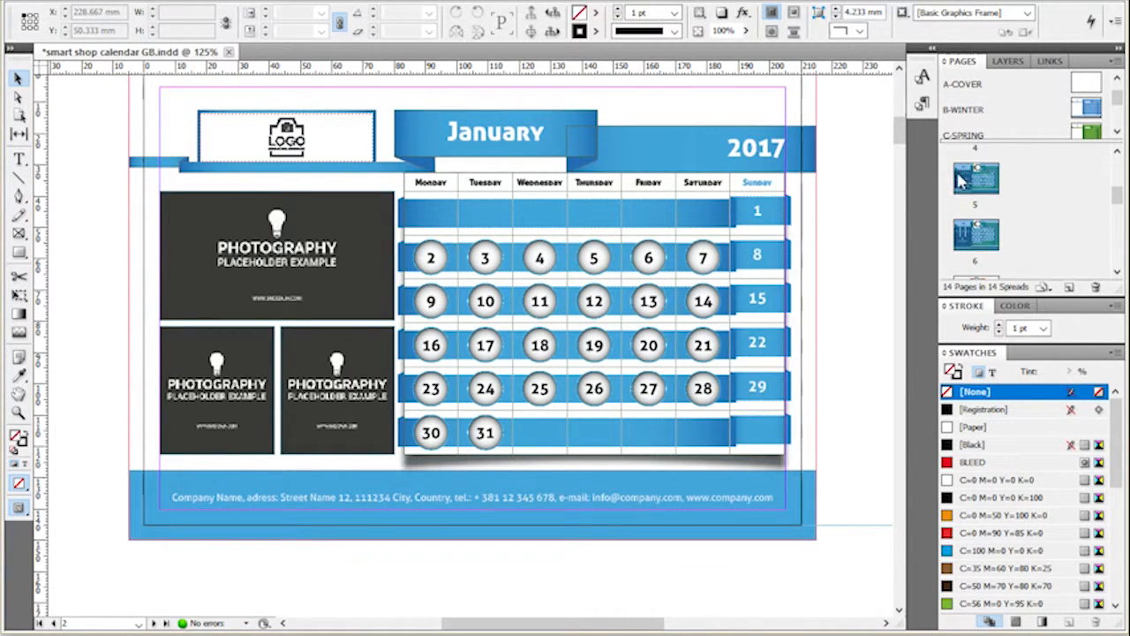
right_click(961, 179)
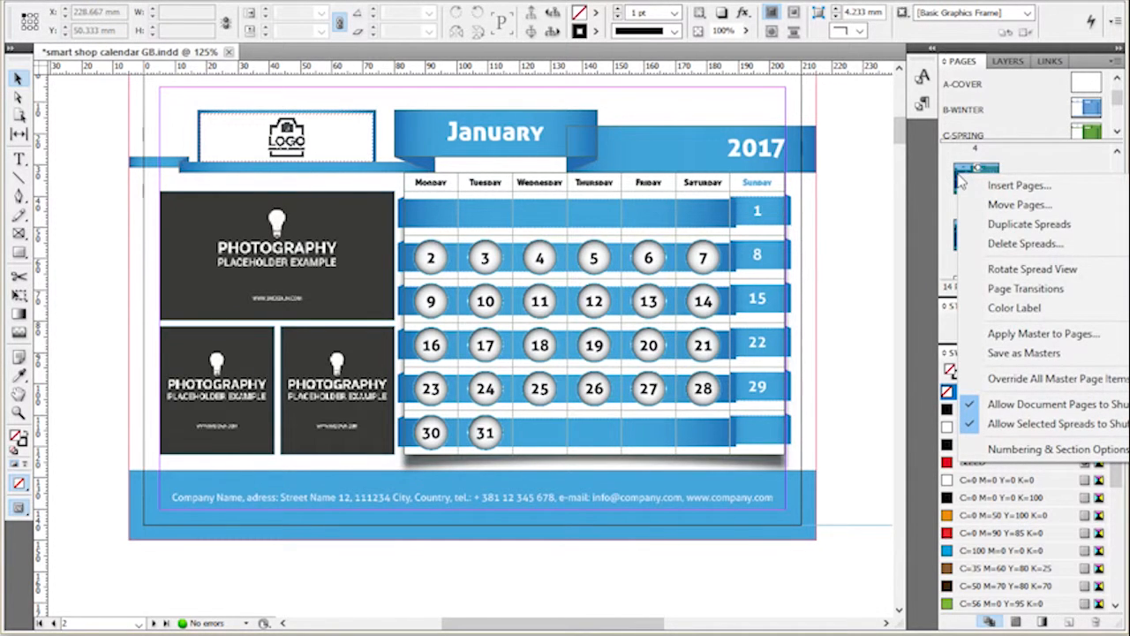
click(1016, 334)
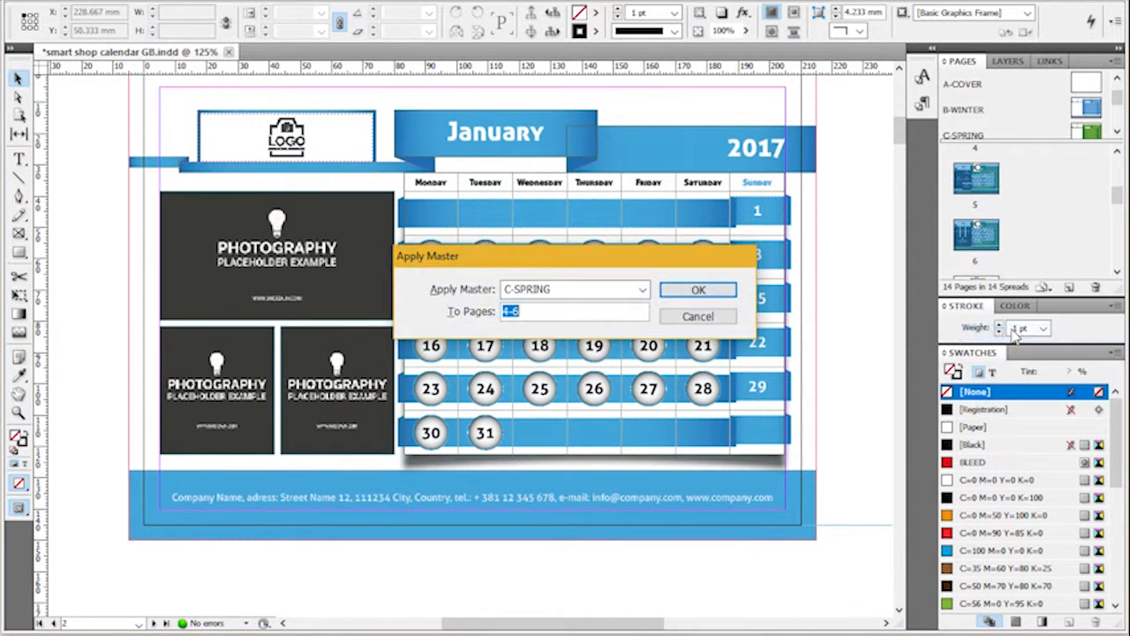
click(555, 292)
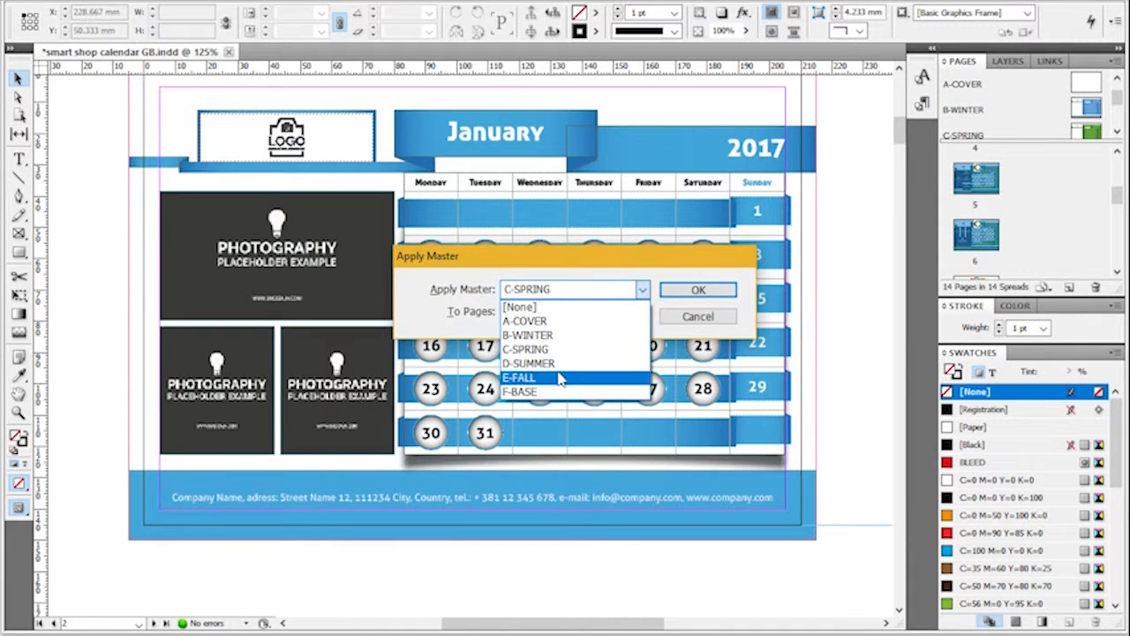
click(559, 338)
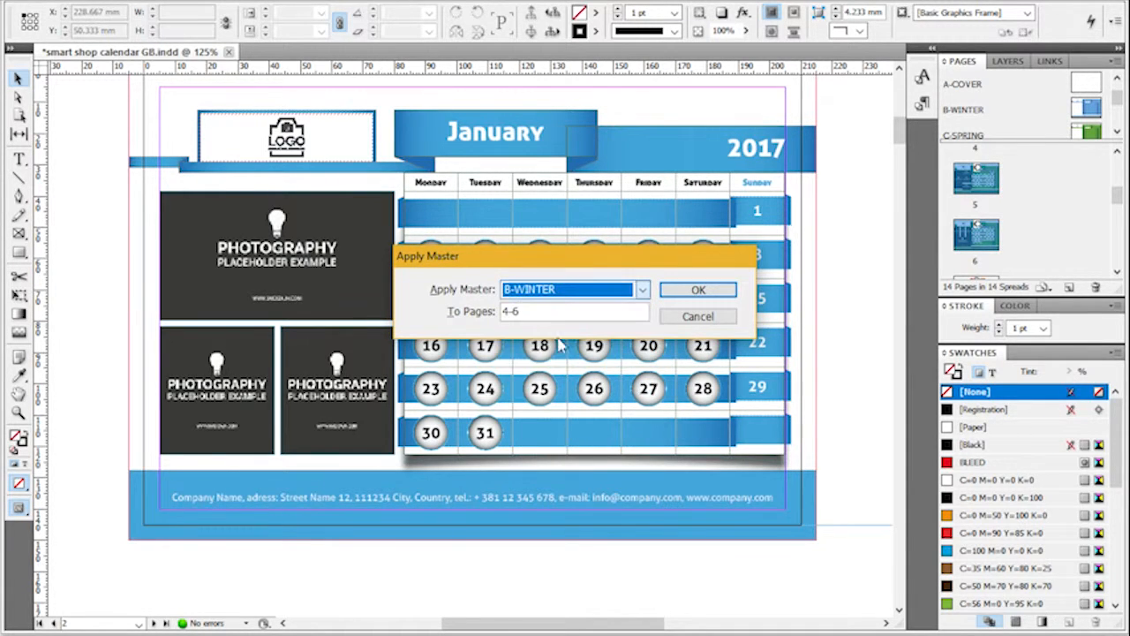
click(715, 292)
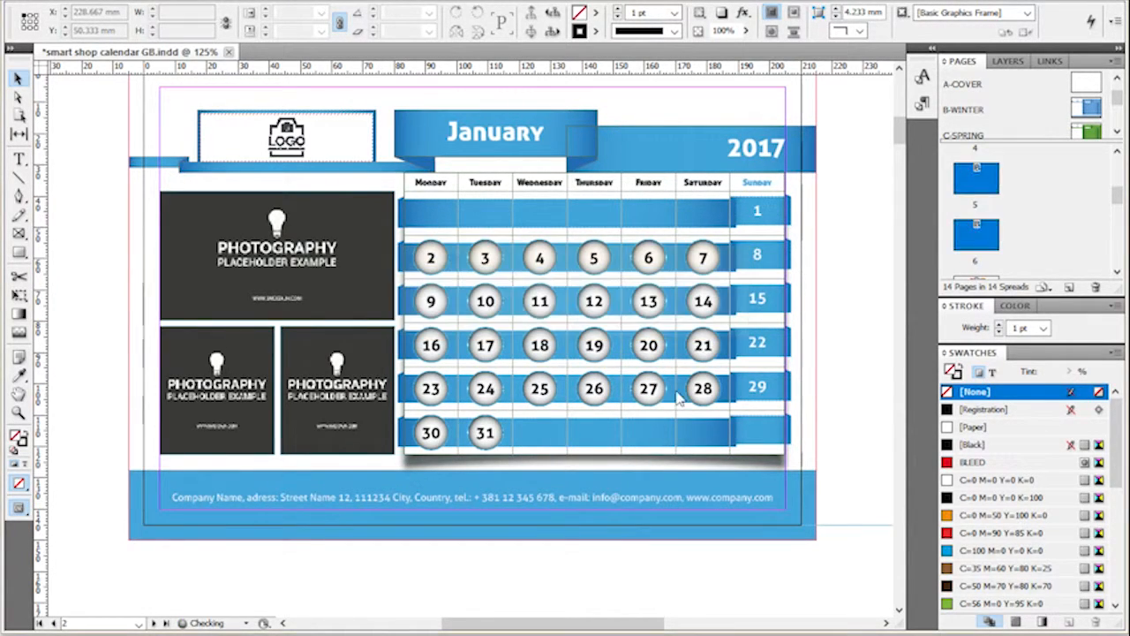
- Apply the C-SPRING master to pages 4-6 again and check the March page
scroll(656, 440, down, 5)
scroll(656, 440, down, 10)
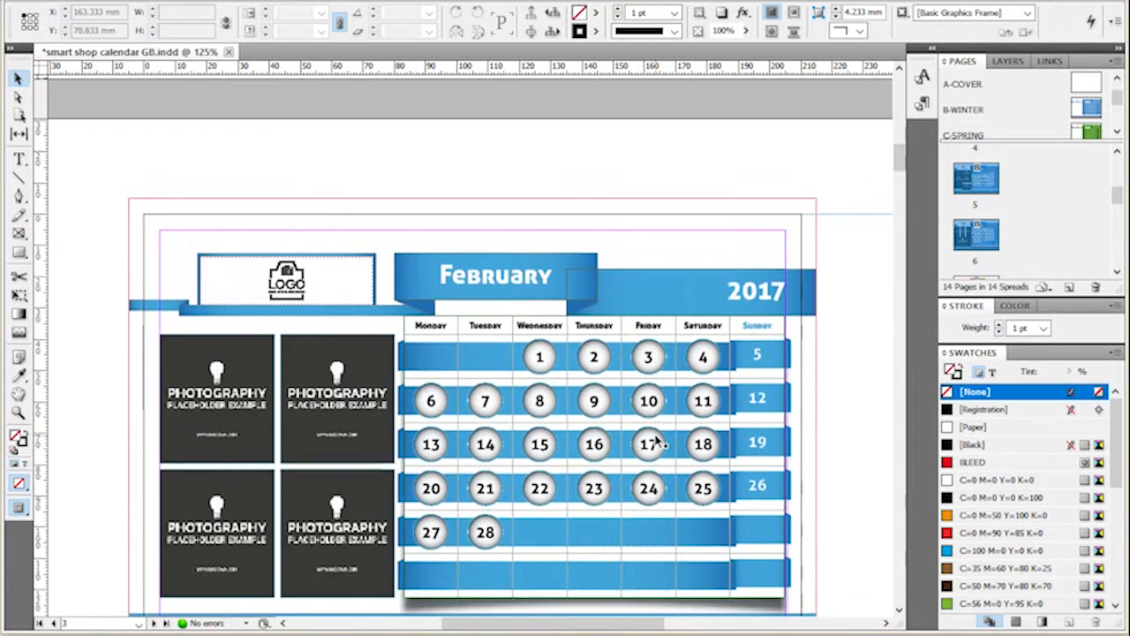
scroll(654, 442, down, 3)
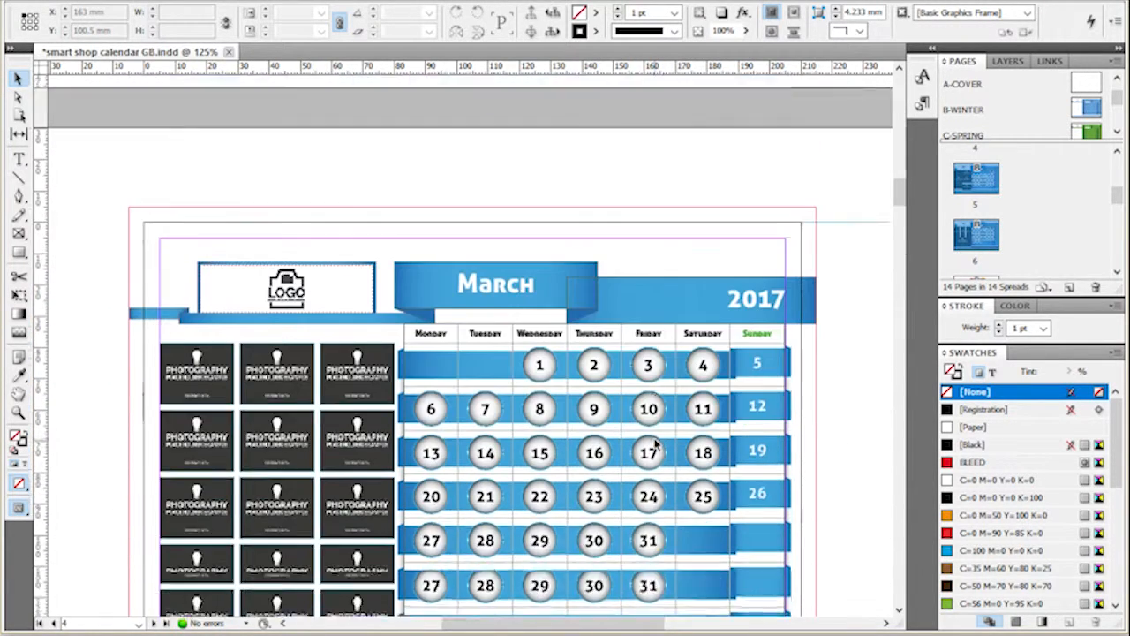
scroll(704, 430, down, 1)
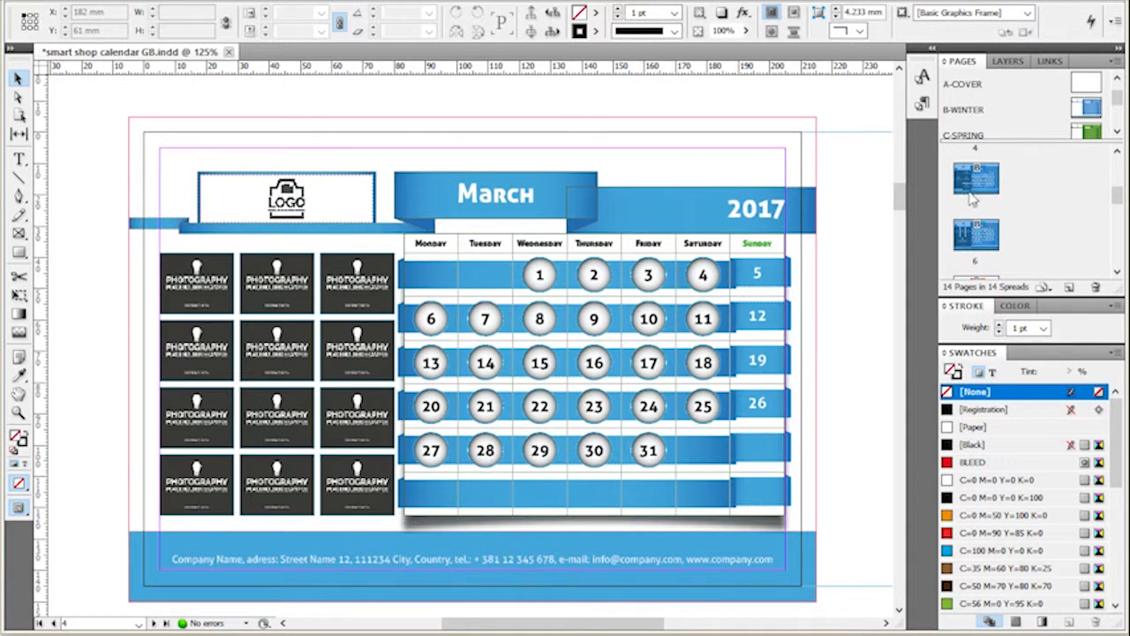
right_click(972, 186)
click(1016, 339)
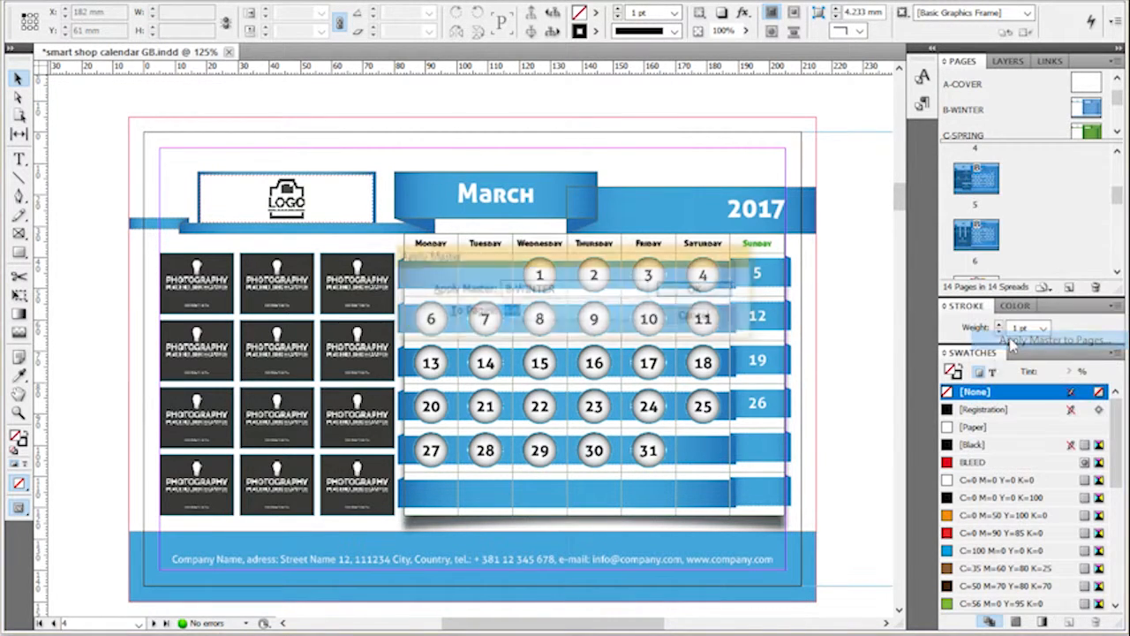
click(536, 292)
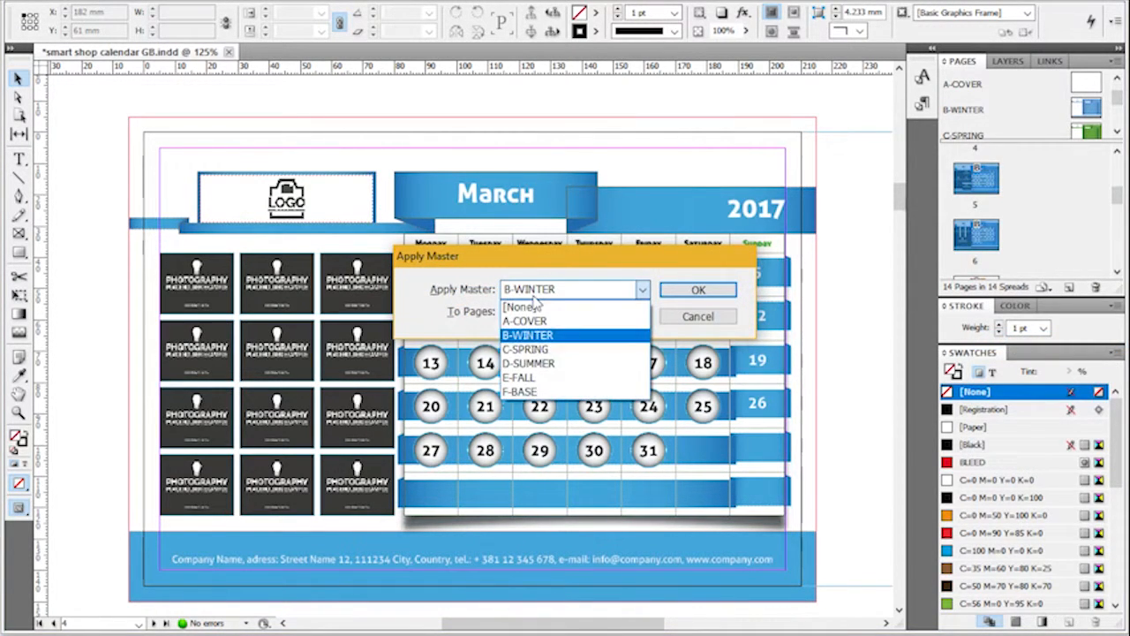
click(552, 349)
click(699, 291)
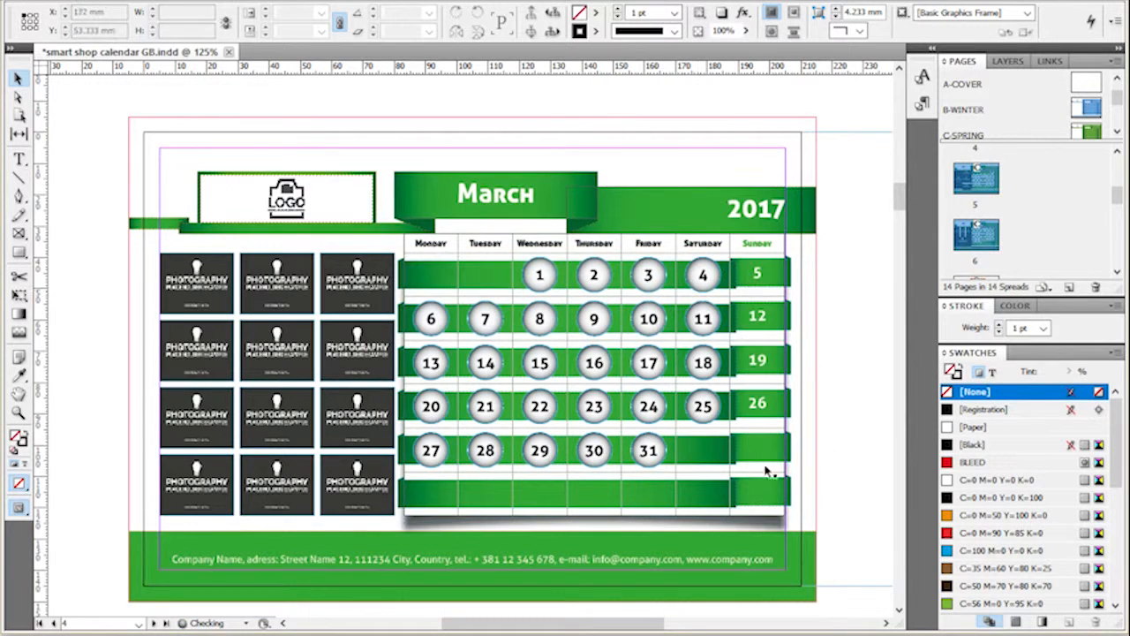
scroll(876, 295, down, 1)
scroll(876, 295, down, 4)
scroll(876, 295, up, 6)
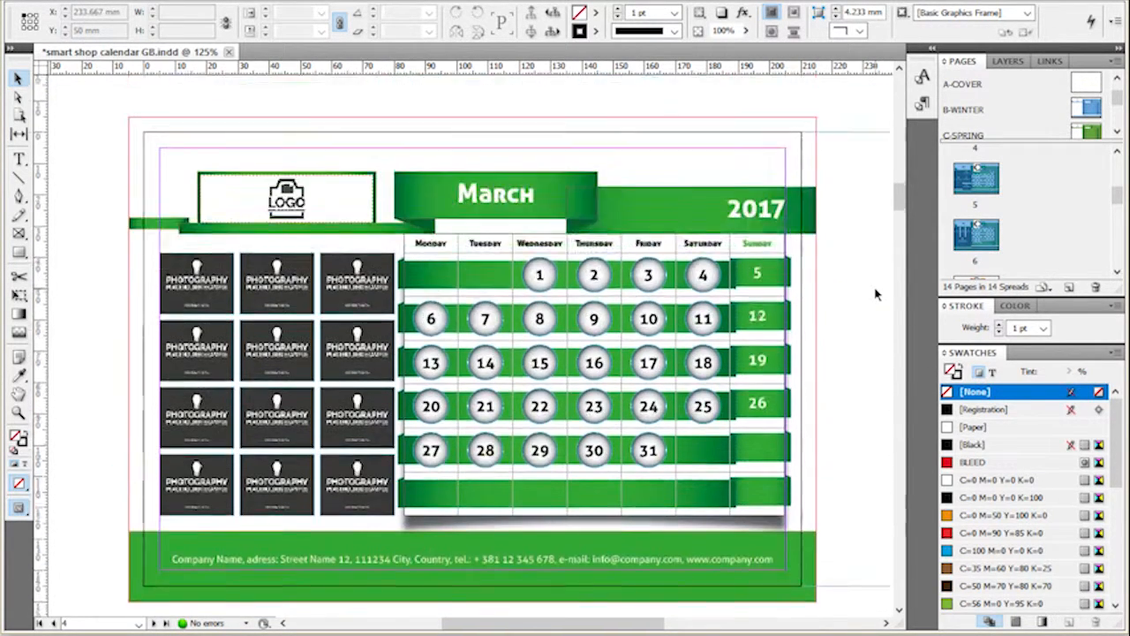
- Examine the company contact text frame in the B-WINTER master's footer and return to the January calendar on page 2
scroll(1055, 227, up, 3)
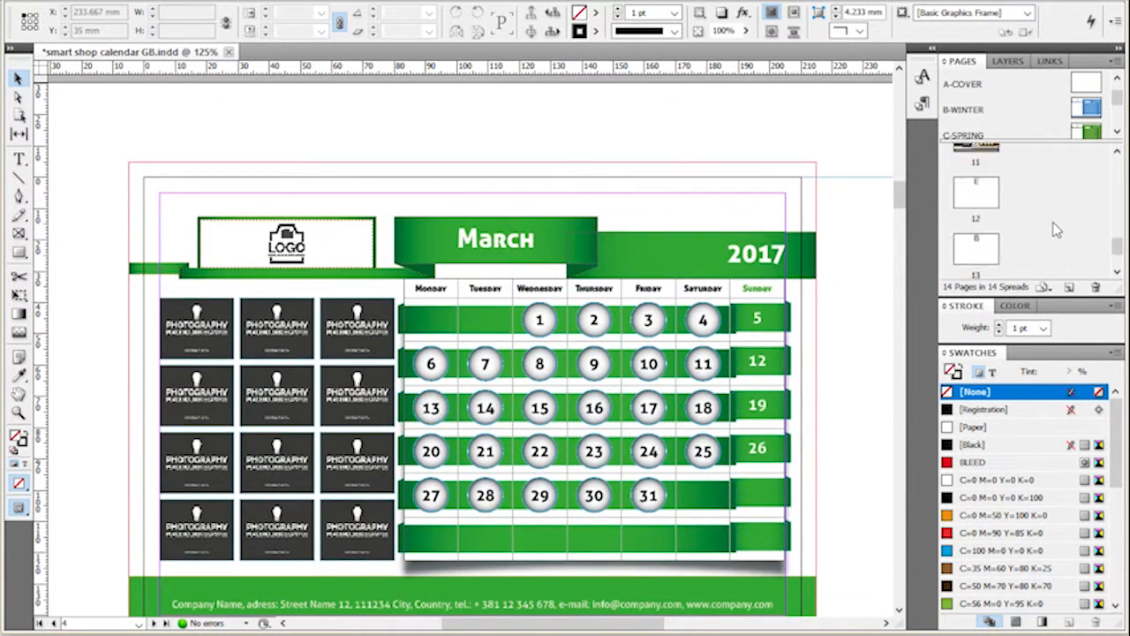
double_click(1088, 108)
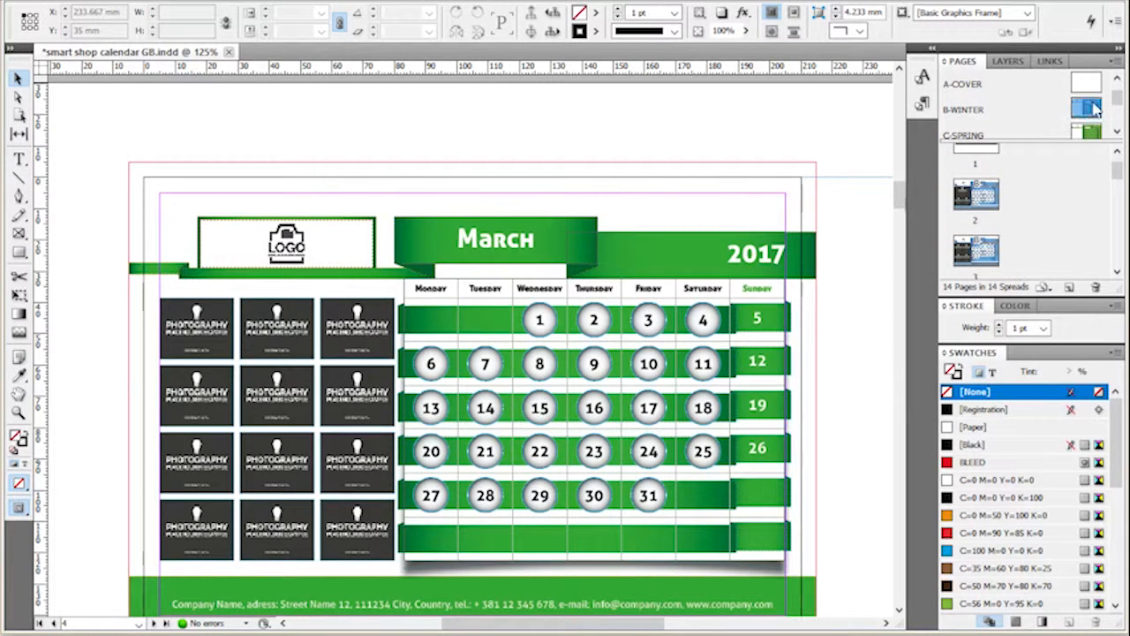
scroll(873, 452, down, 2)
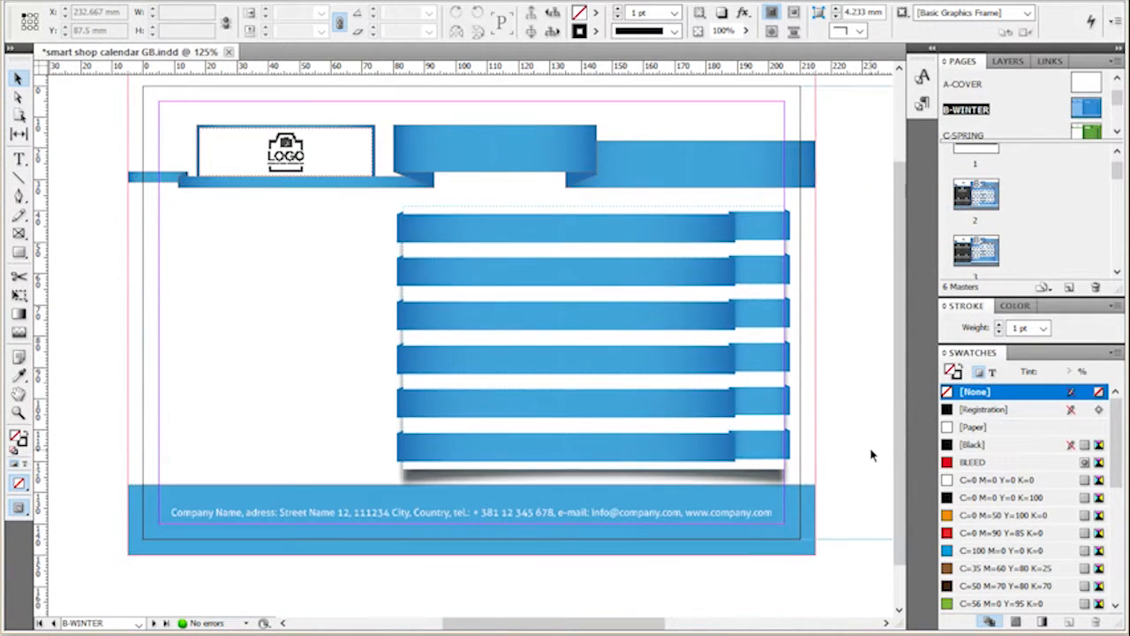
scroll(403, 543, up, 2)
click(436, 492)
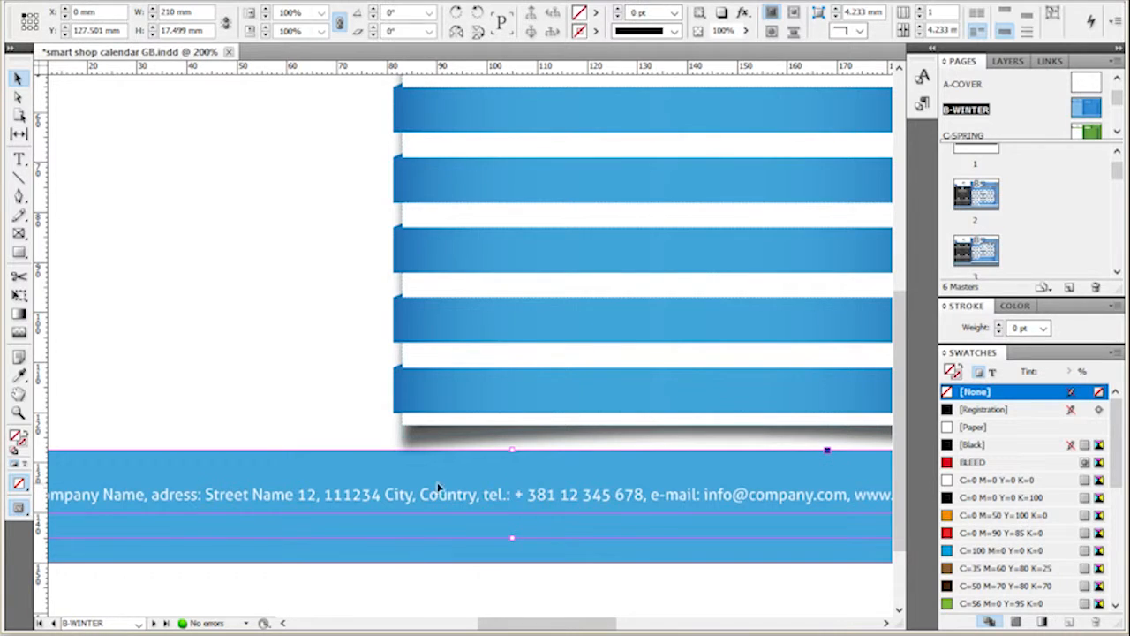
scroll(468, 499, down, 2)
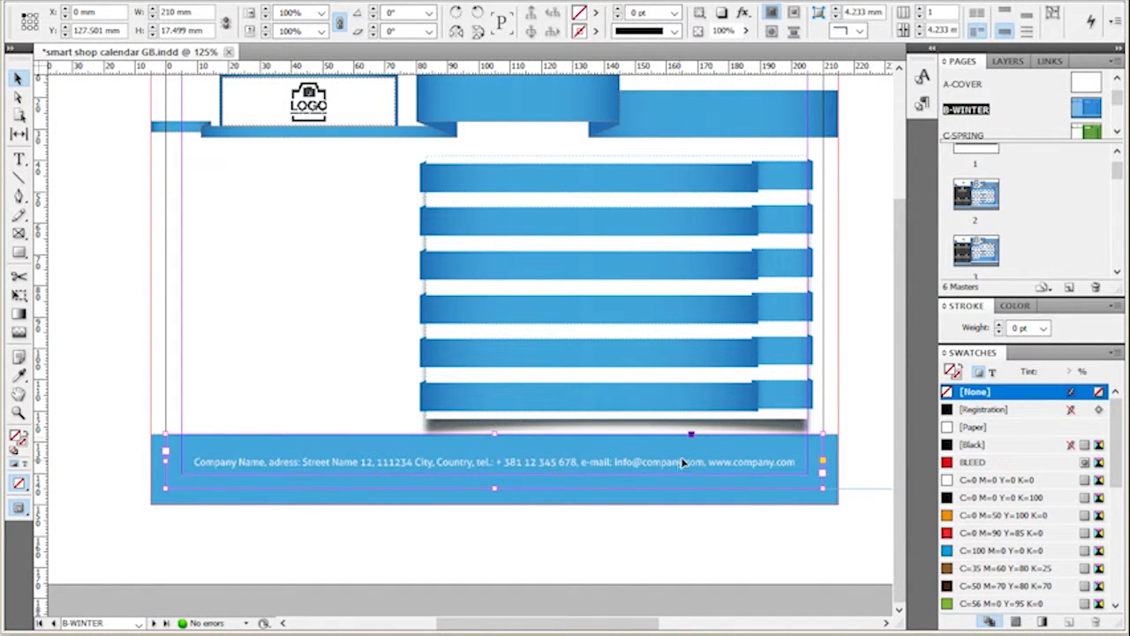
double_click(977, 194)
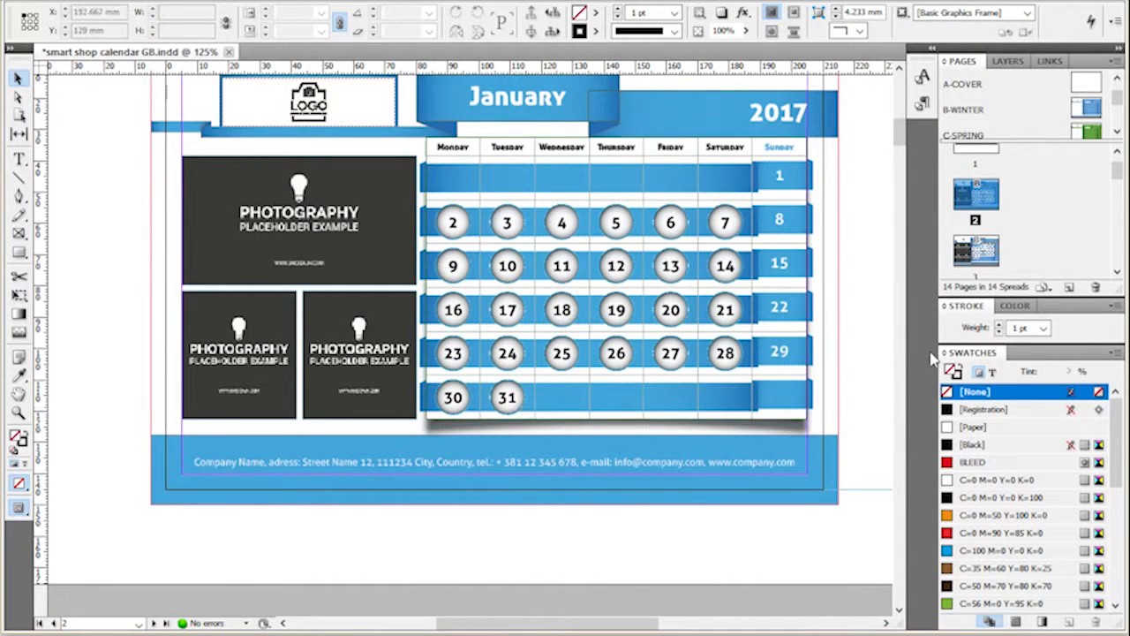
scroll(875, 283, up, 2)
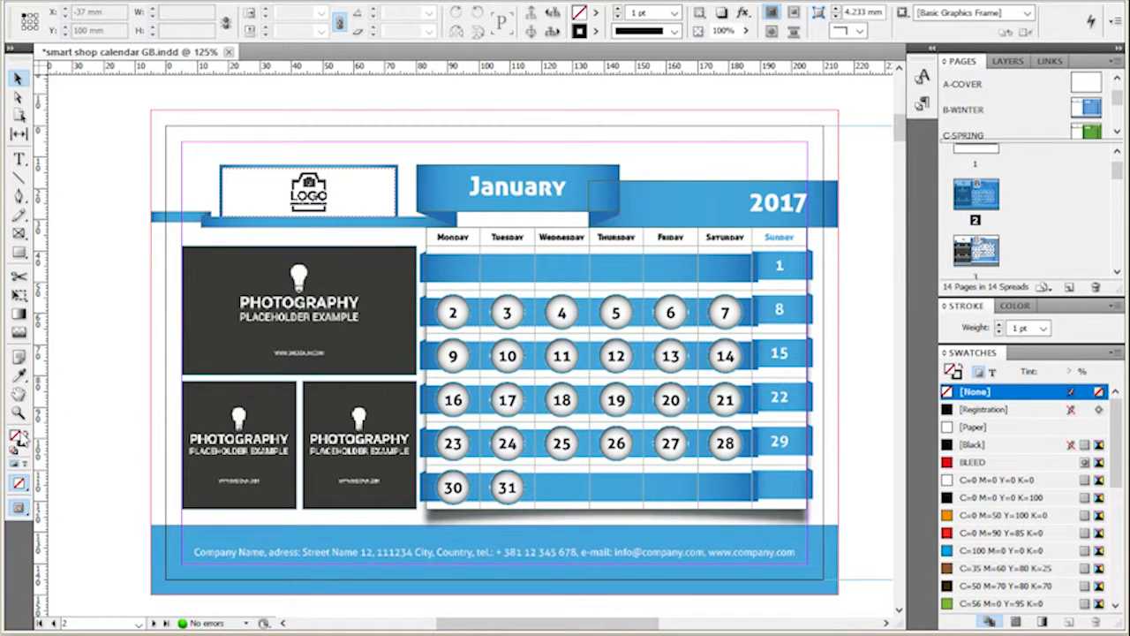
- On the B-WINTER master, fill the month banner with a magenta of R 255, G 51, B 232
double_click(1091, 106)
click(472, 182)
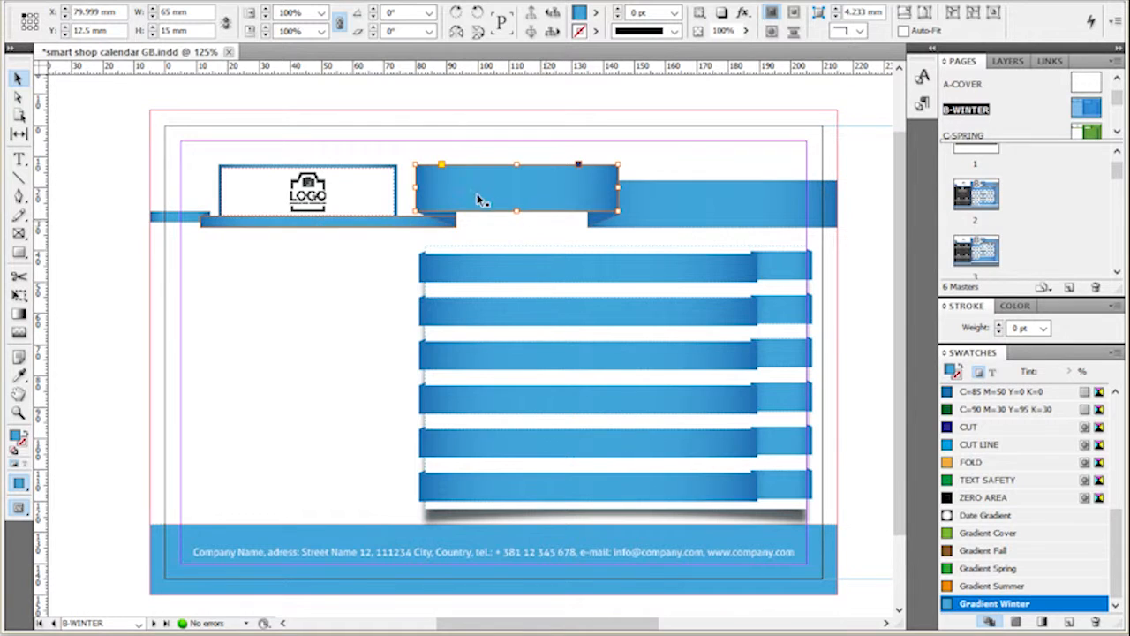
double_click(17, 438)
click(276, 287)
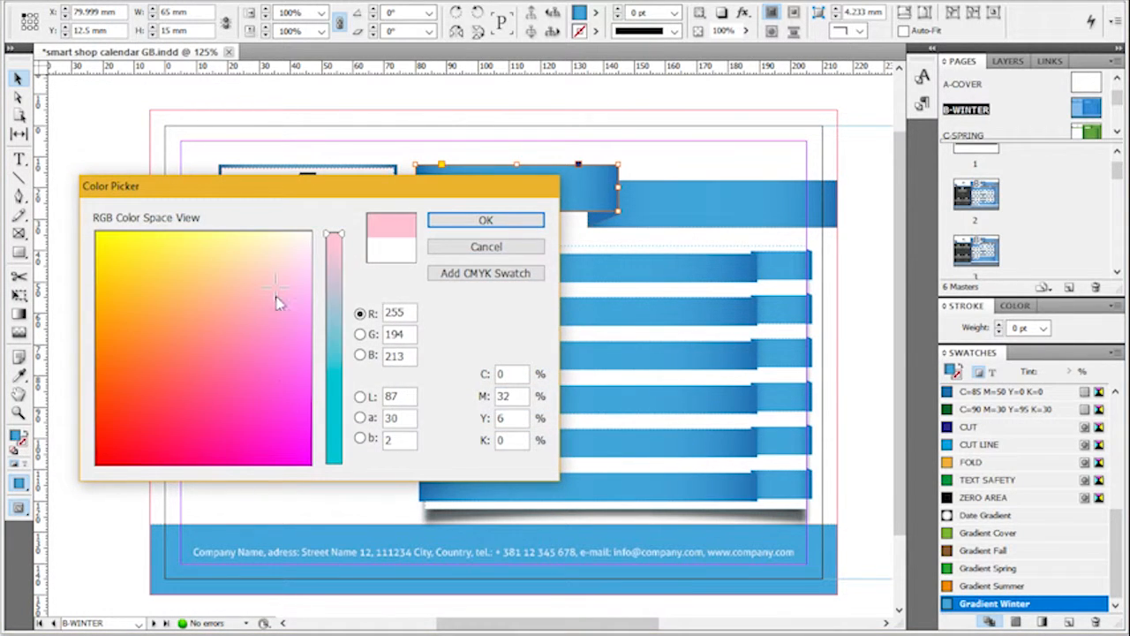
drag(290, 389, 291, 415)
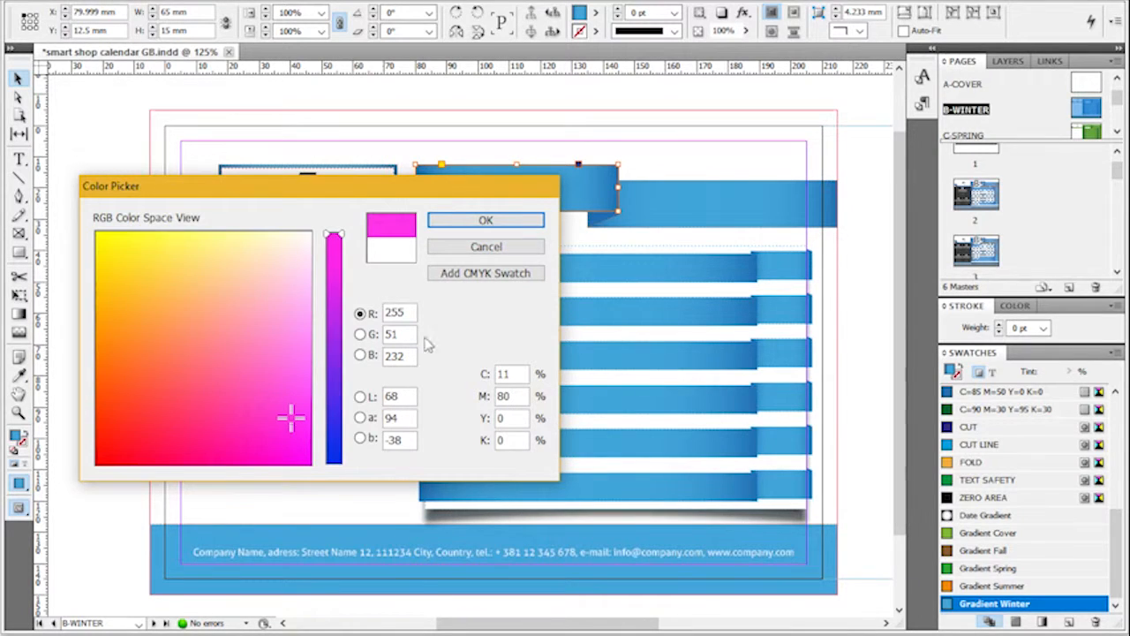
click(473, 222)
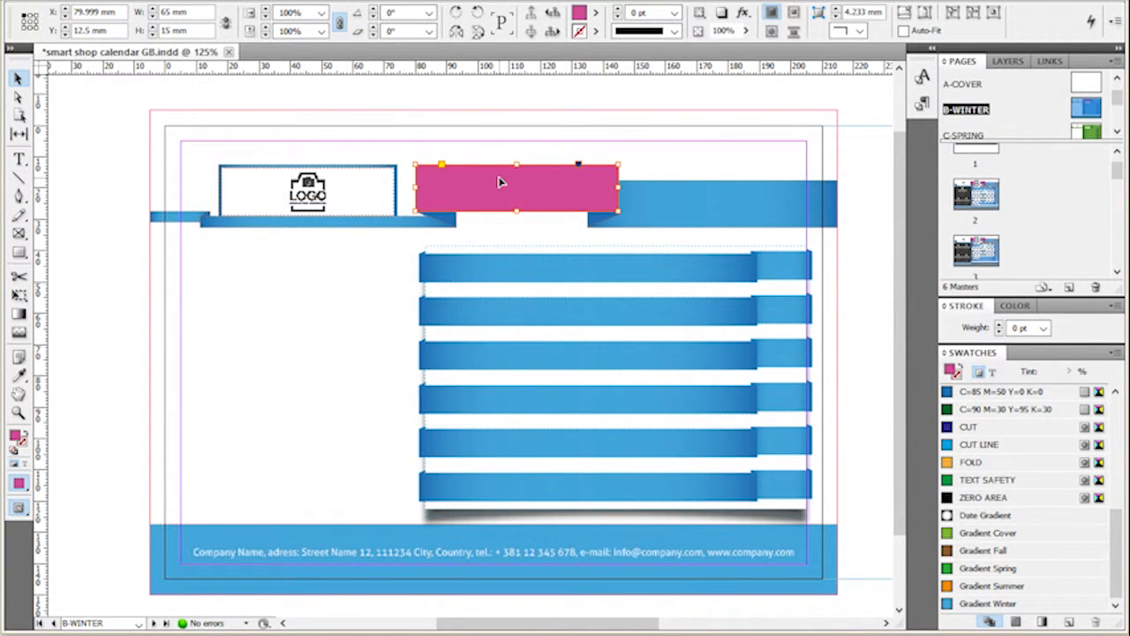
- Undo the month banner's colour change and return to the January calendar on page 2
click(87, 1)
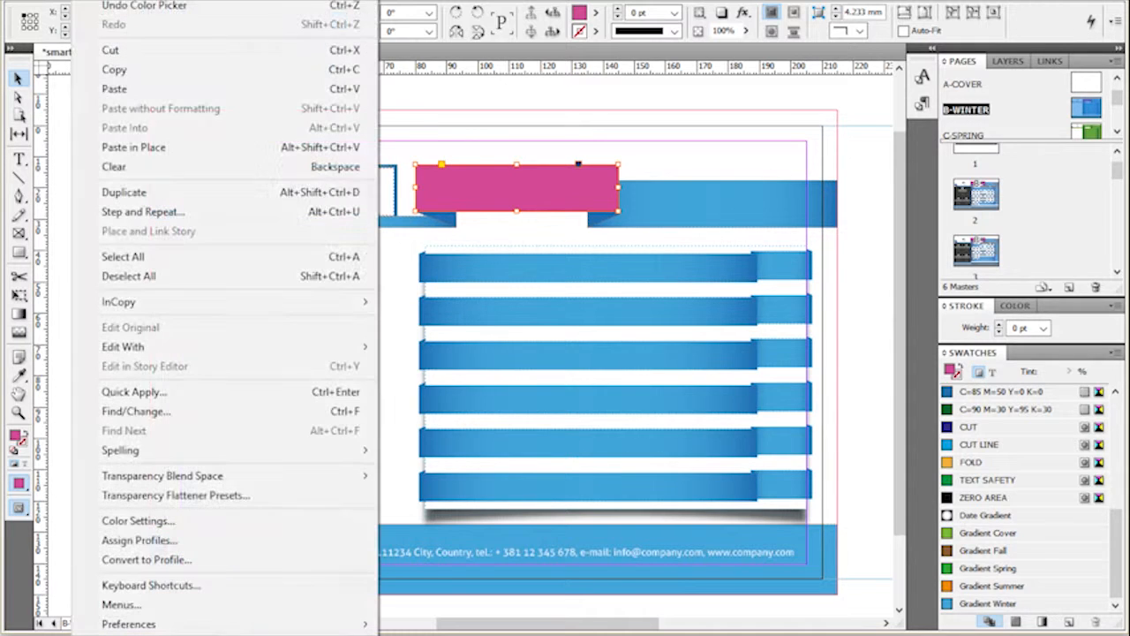
click(104, 9)
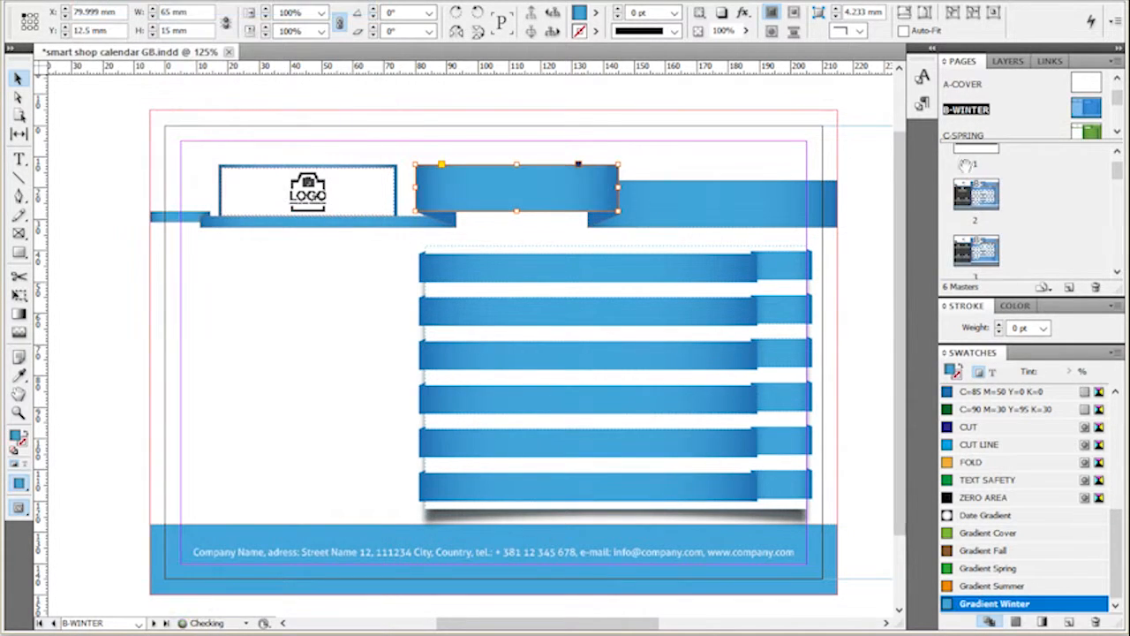
click(861, 164)
scroll(980, 212, up, 1)
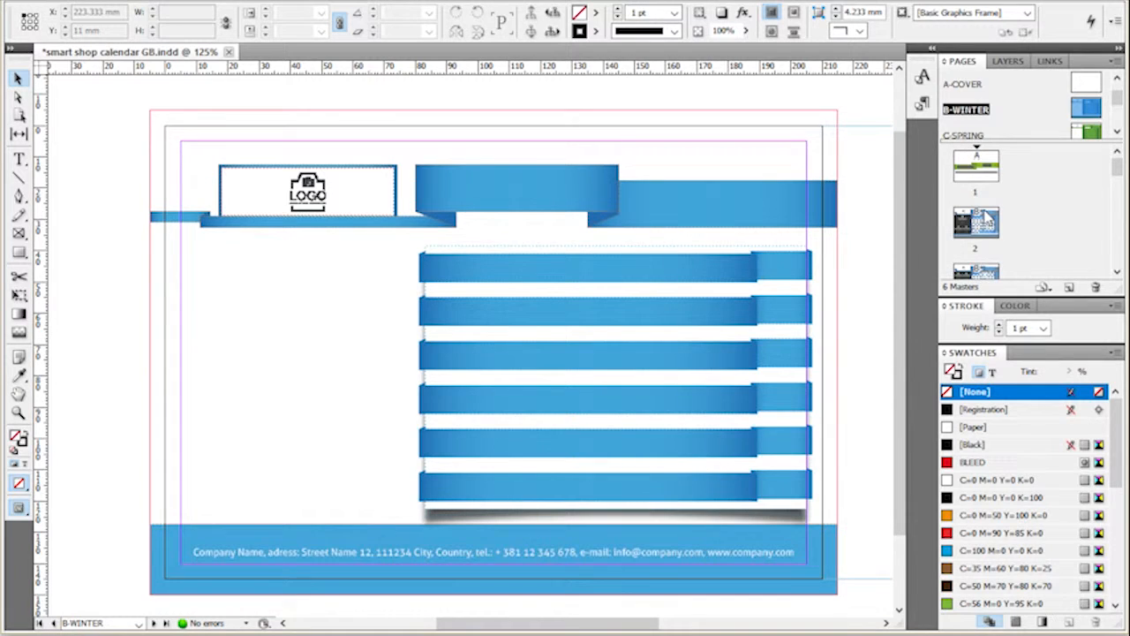
double_click(987, 221)
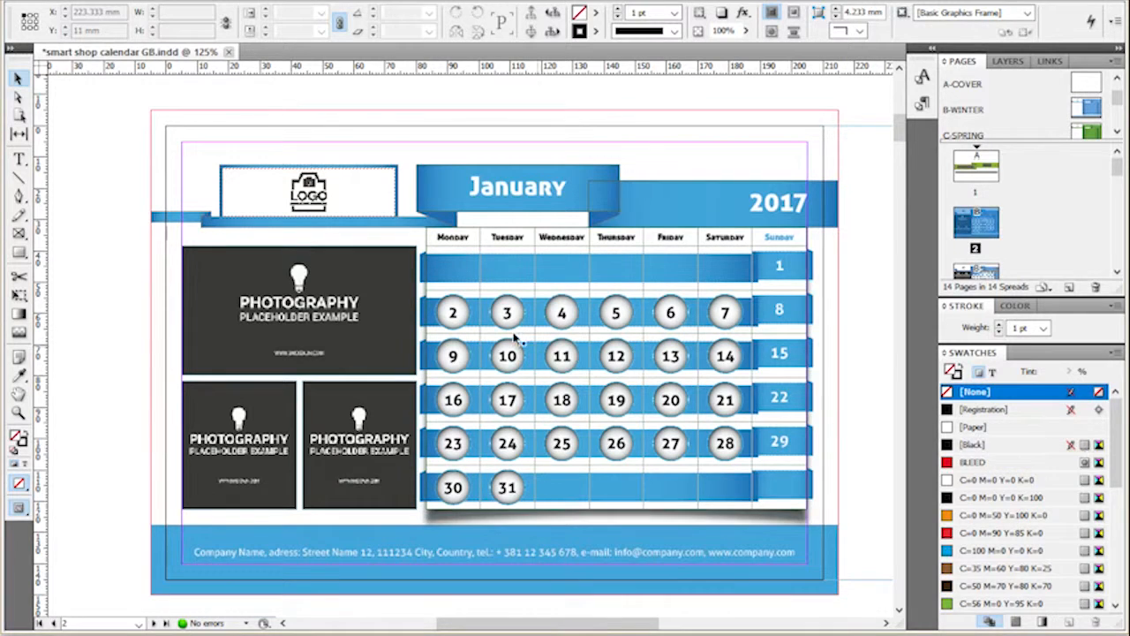
- Display the Swatches list as a floating window over the January page and lengthen it to show more colours
click(334, 0)
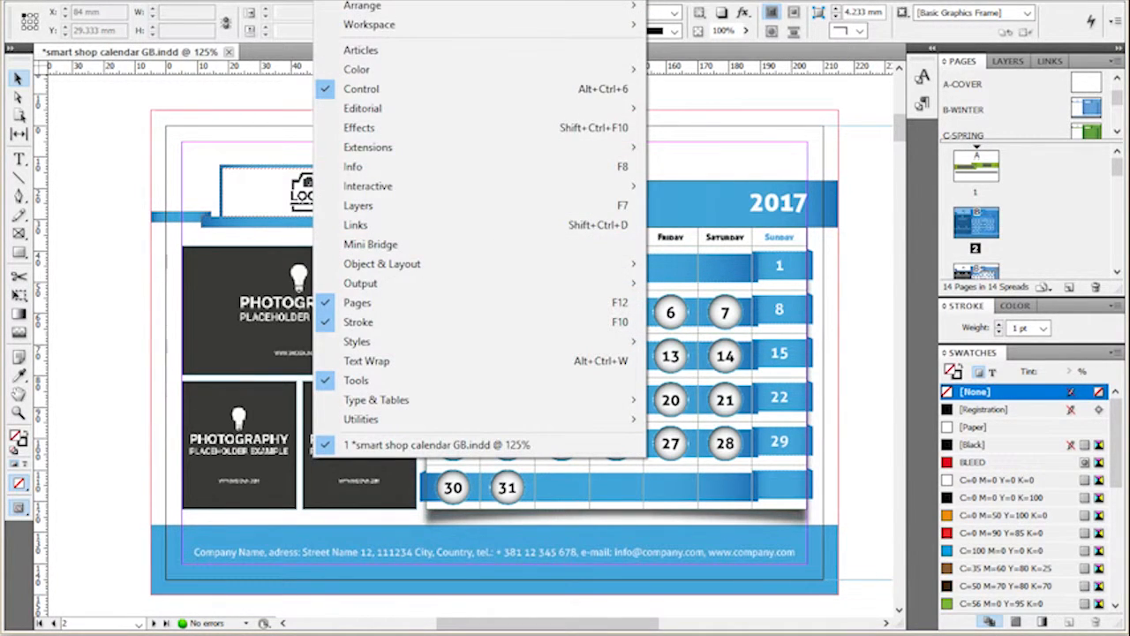
mouse_move(357, 69)
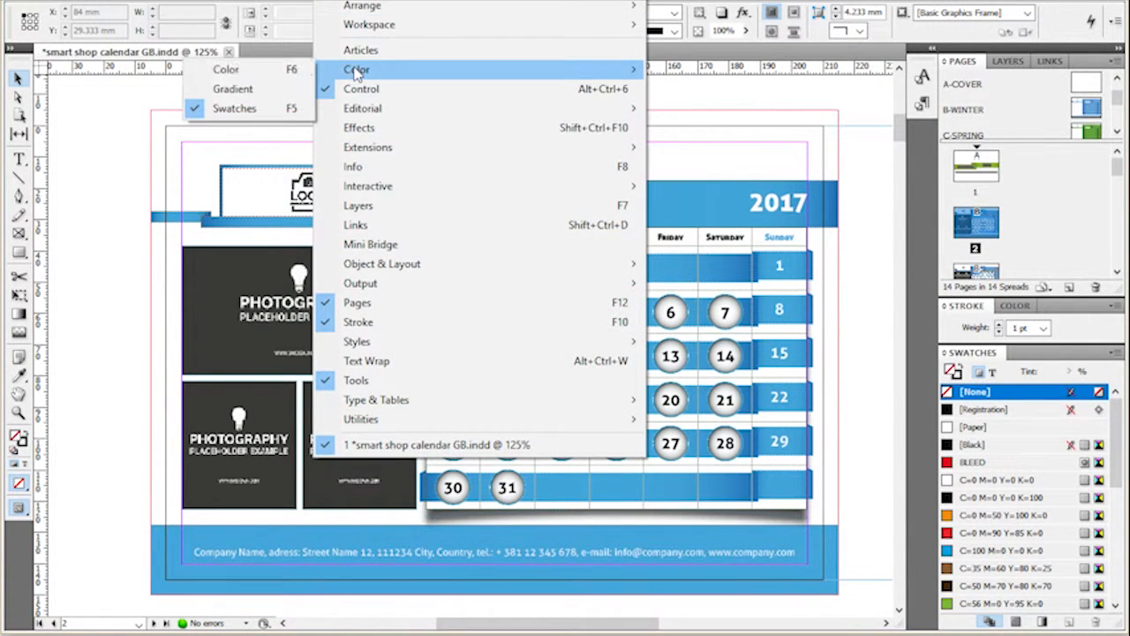
click(288, 109)
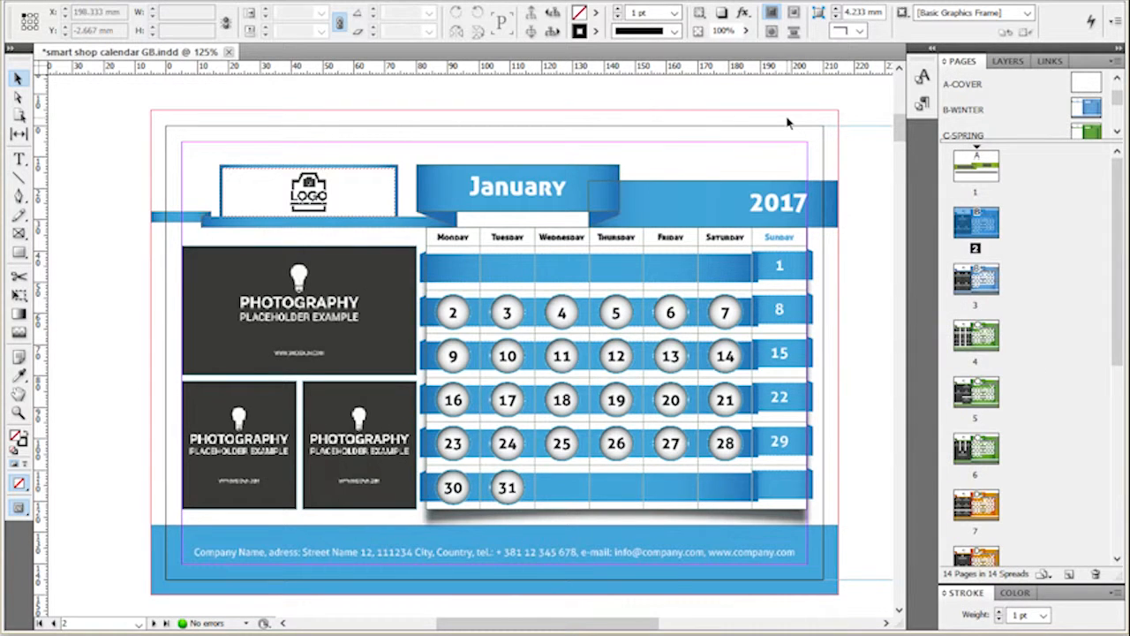
key(F5)
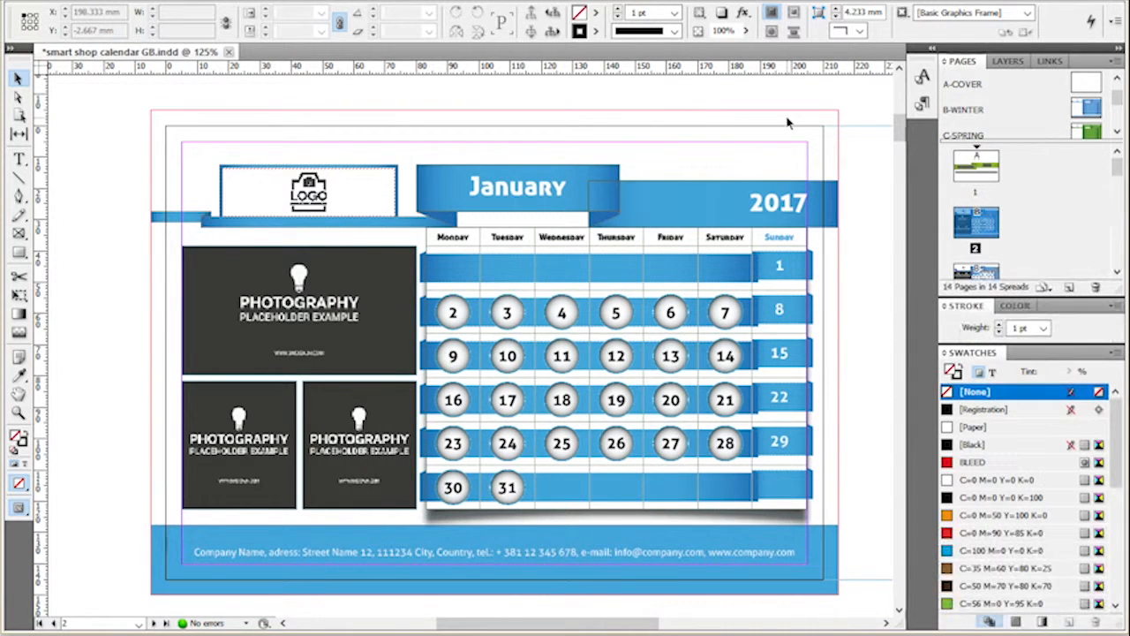
key(F5)
key(F5)
drag(989, 358, 764, 85)
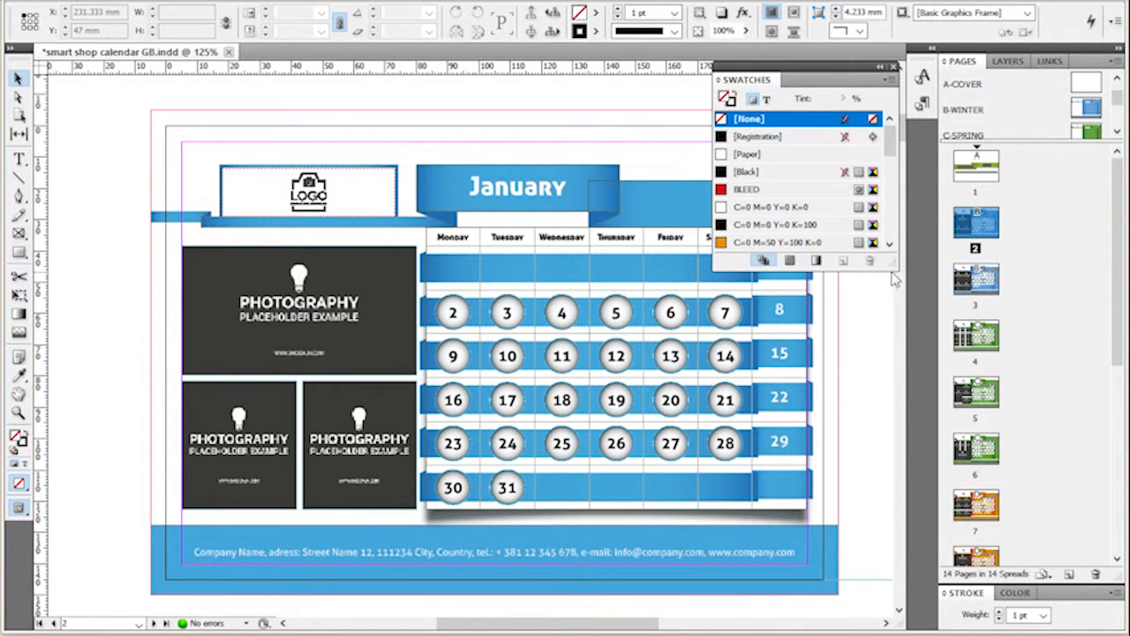
drag(892, 280, 893, 521)
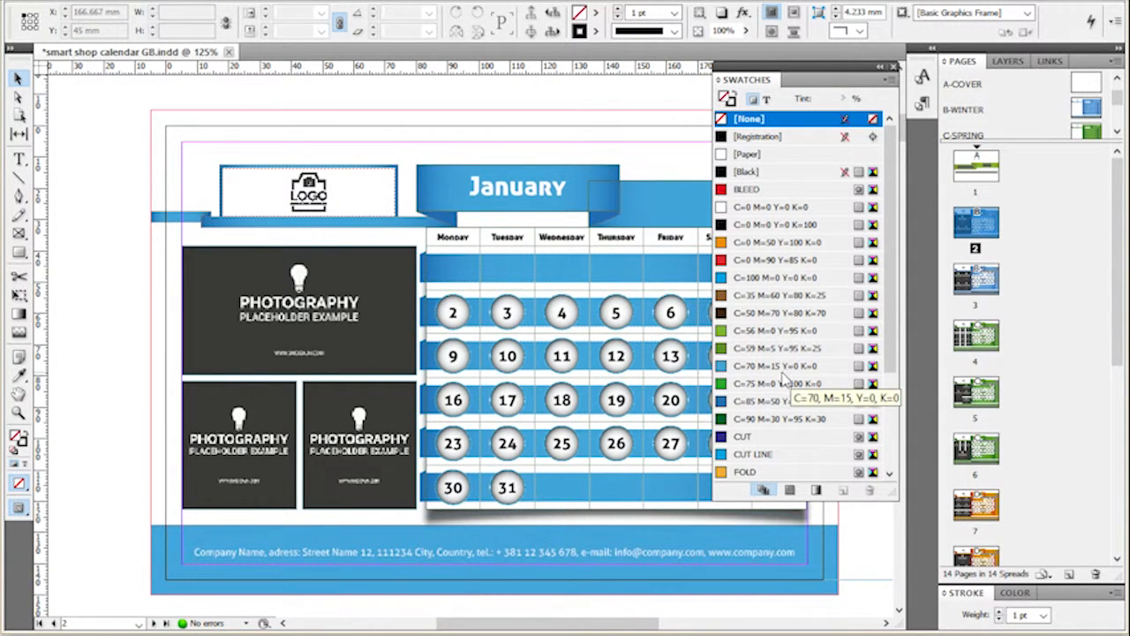
- Inspect the CMYK settings of the C=70 M=15 Y=0 K=0 swatch without changing them
click(837, 372)
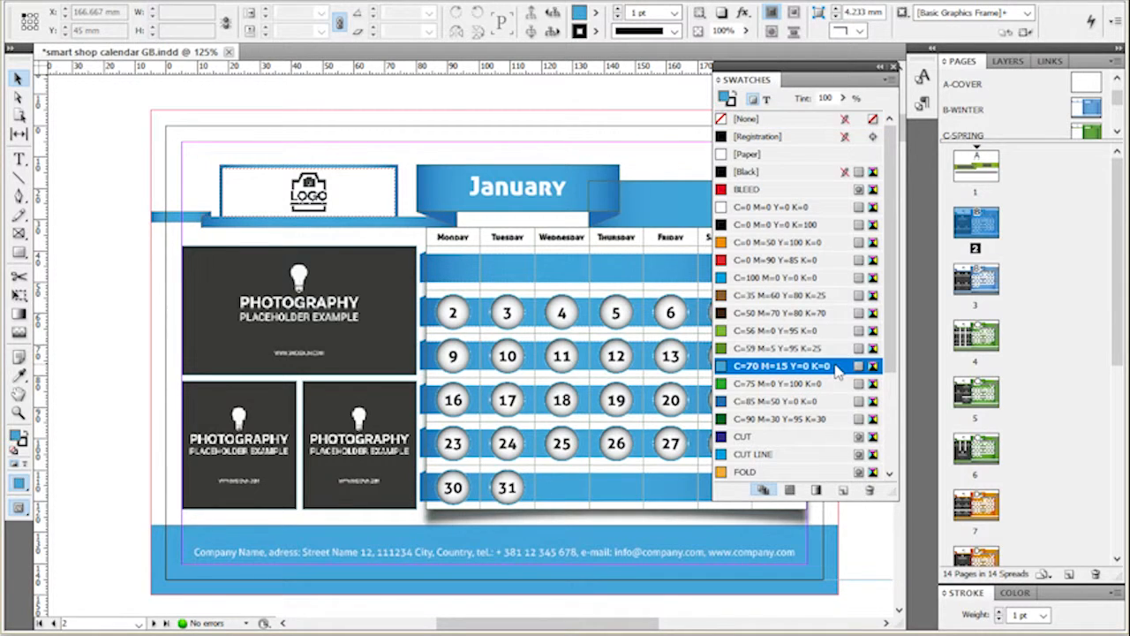
click(836, 372)
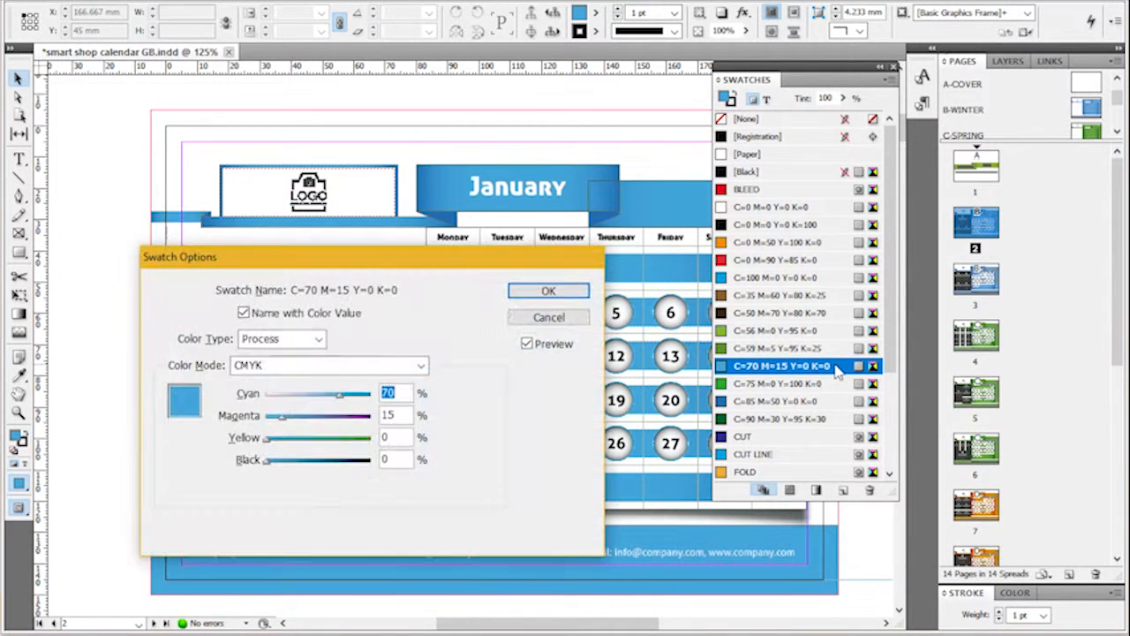
click(549, 321)
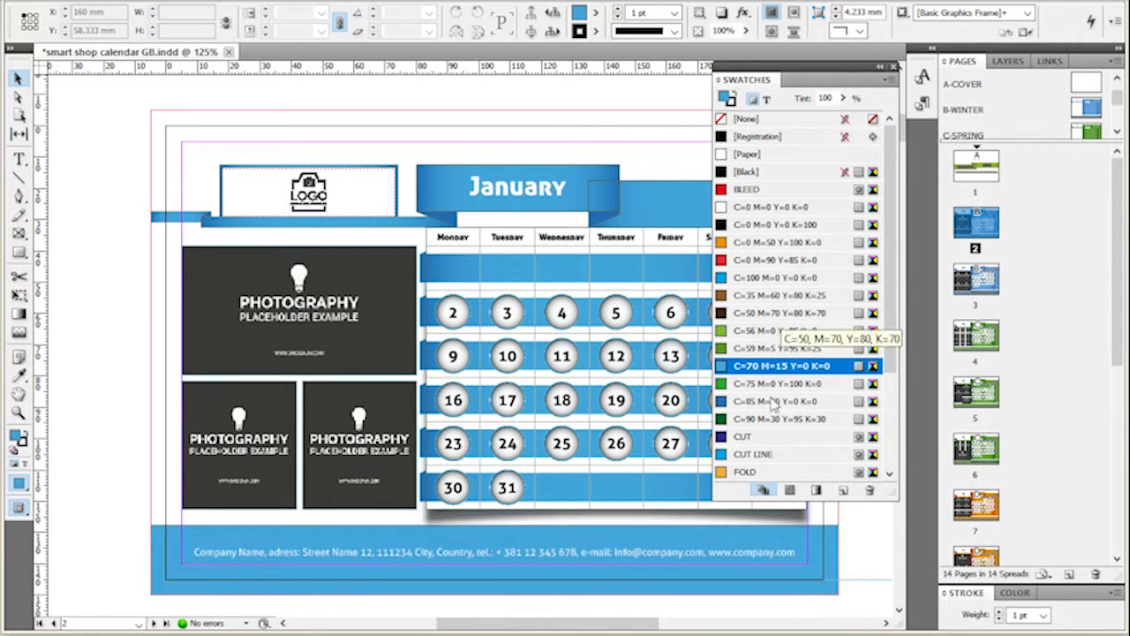
- On the B-WINTER master, check which swatches fill the ribbon under the logo and the footer band
double_click(1090, 106)
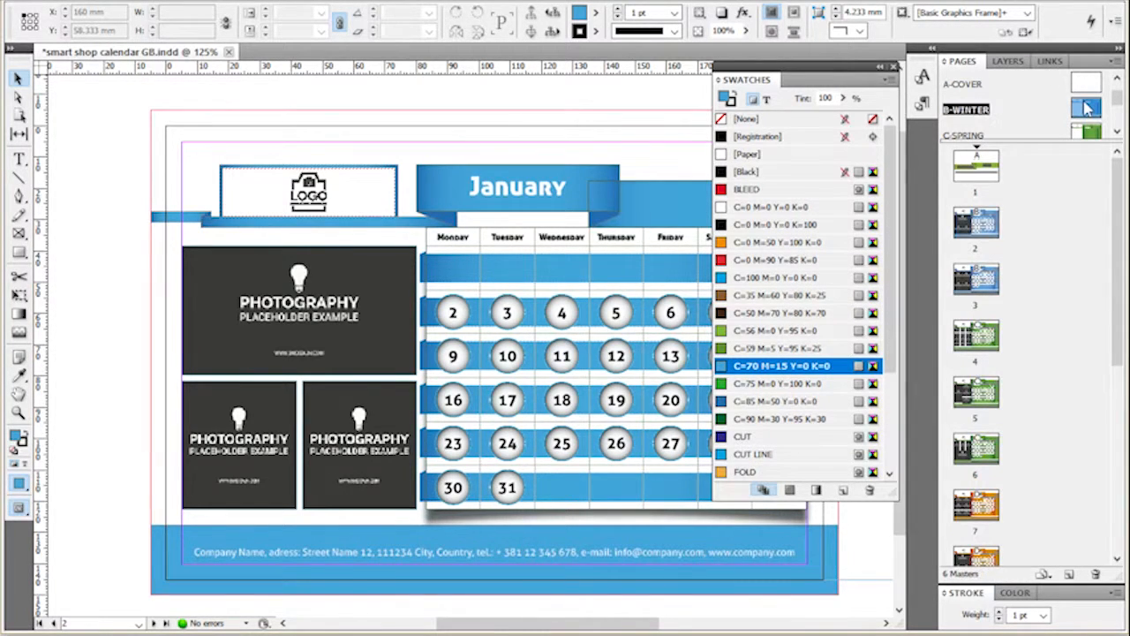
click(399, 222)
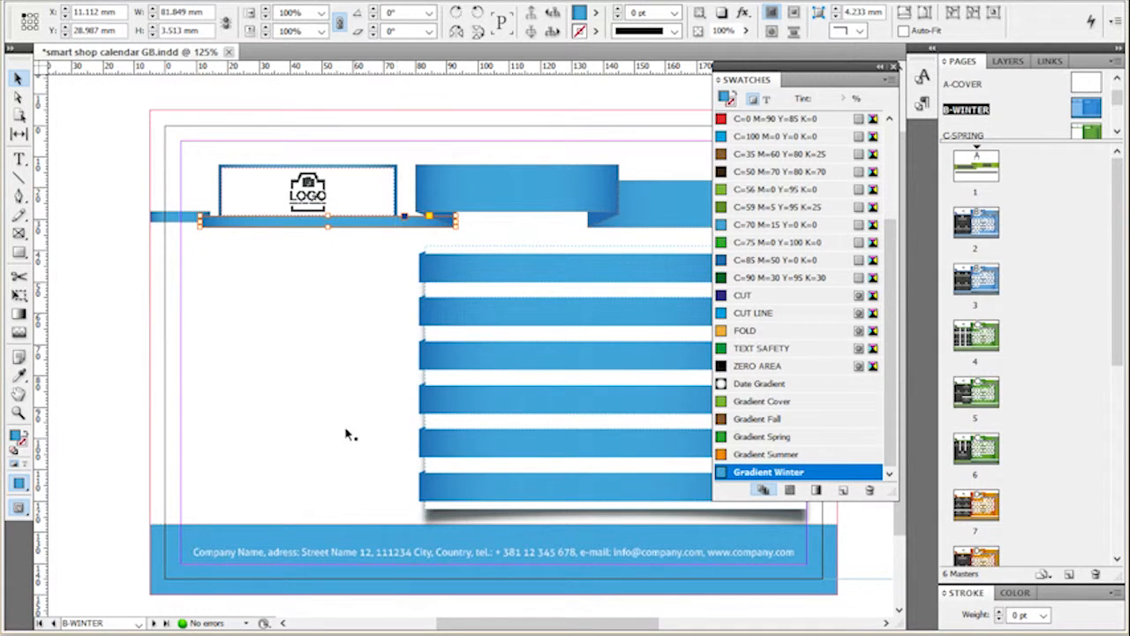
click(325, 540)
click(212, 593)
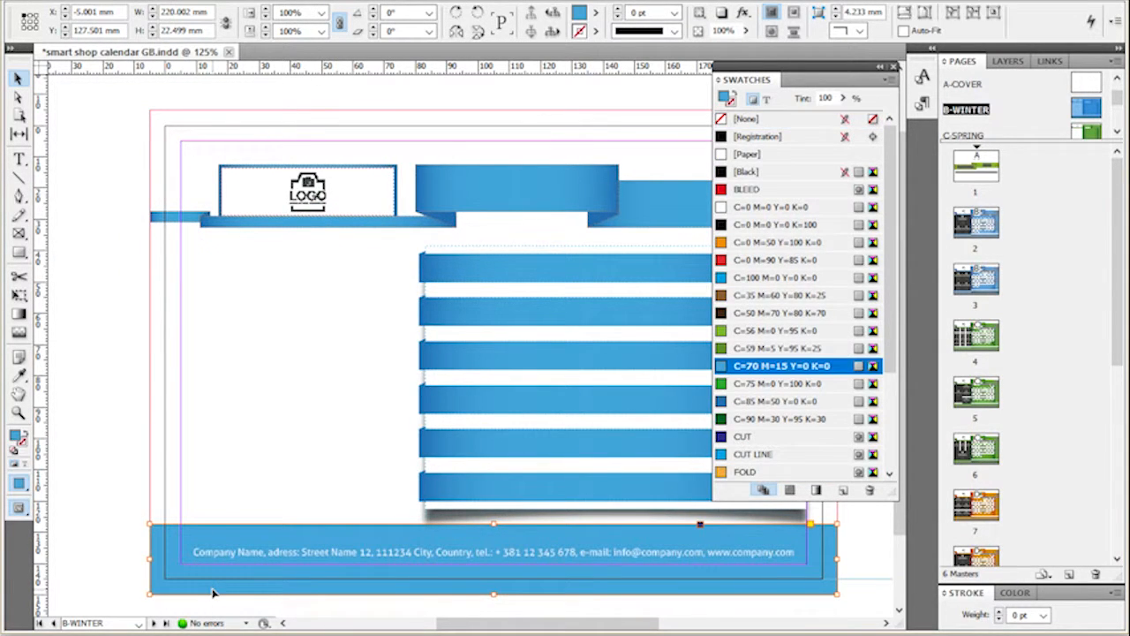
click(871, 550)
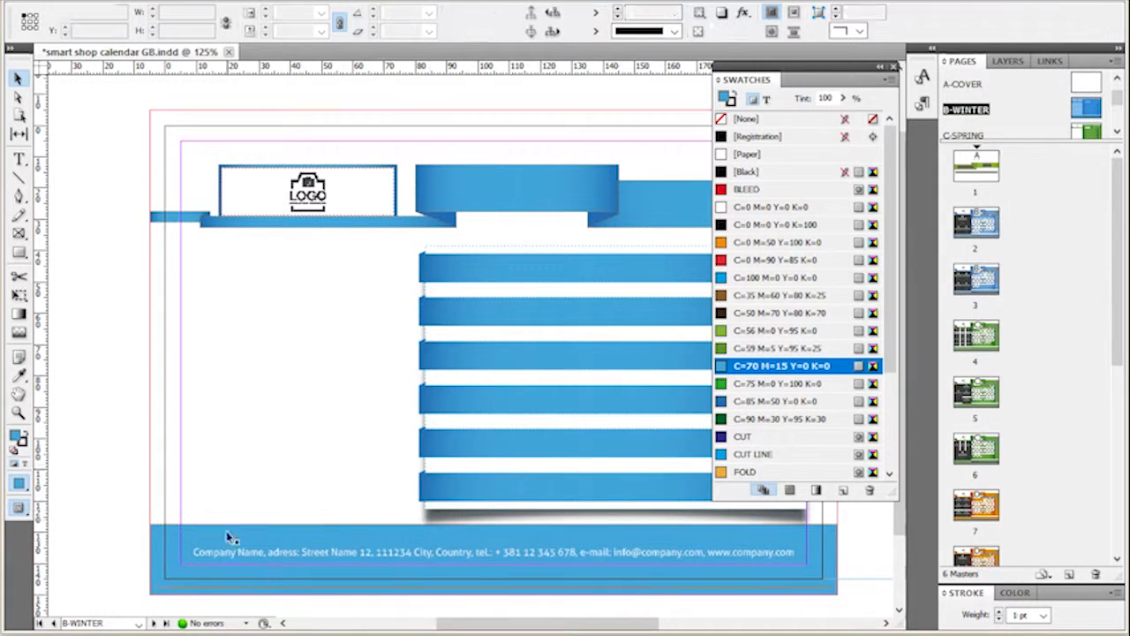
click(771, 567)
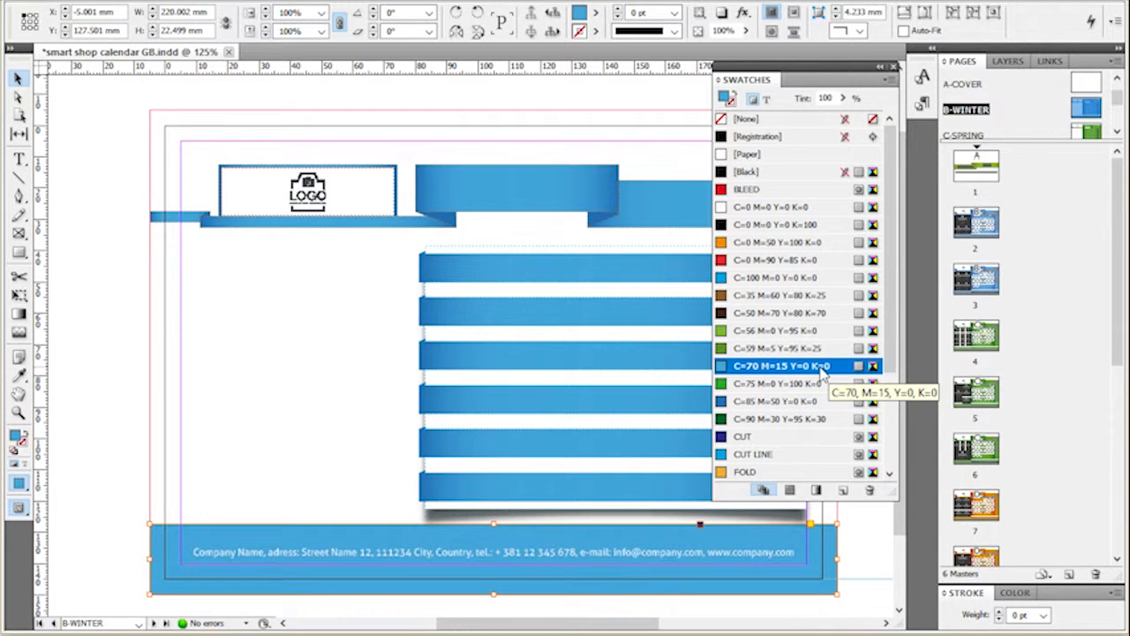
click(265, 394)
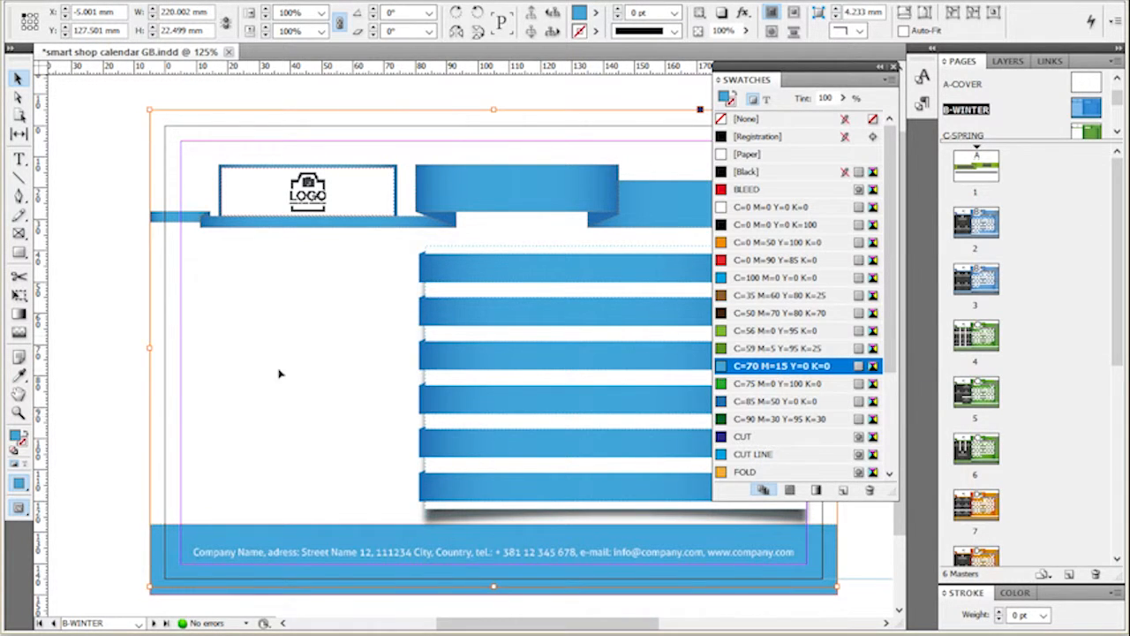
- Select the lowest date row ribbon and examine the end stop colour of its Gradient Winter swatch without changing it
click(437, 492)
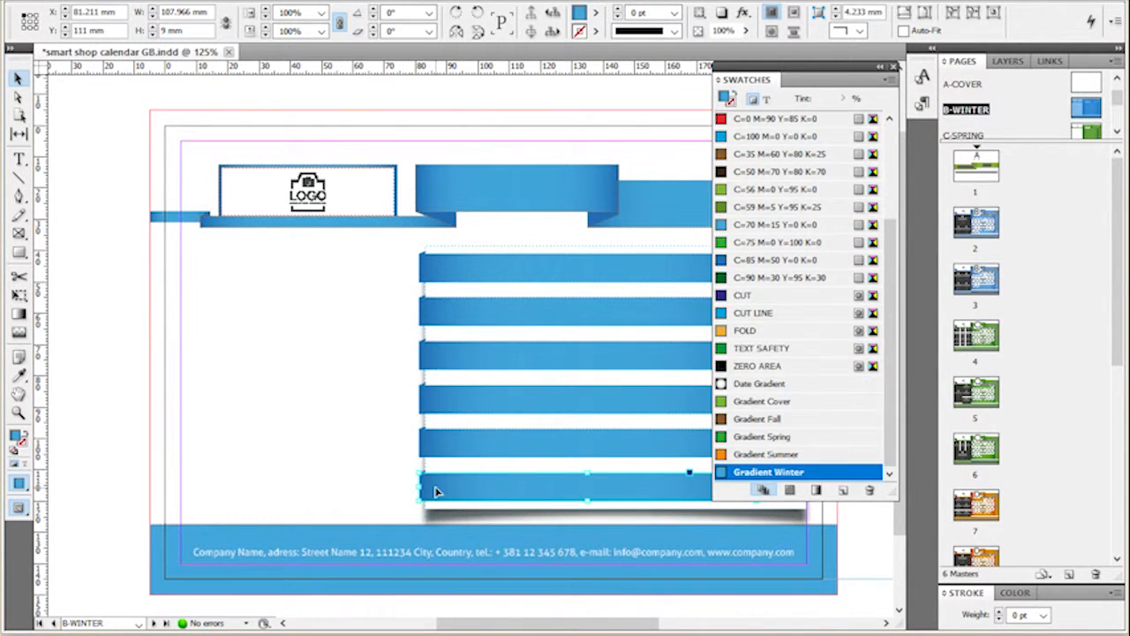
double_click(820, 474)
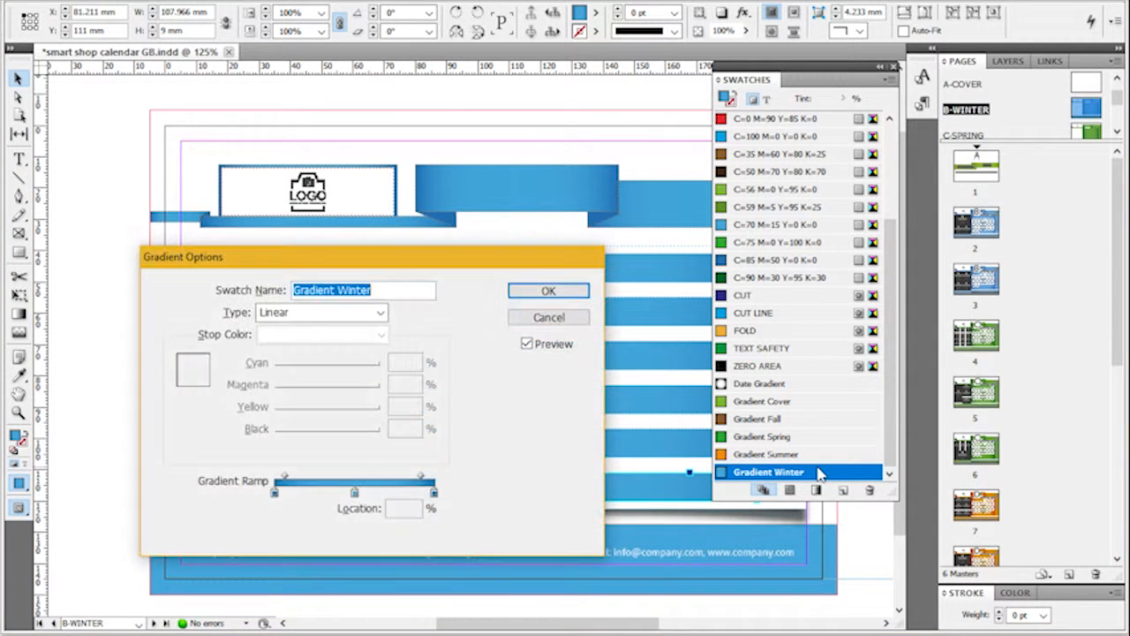
click(435, 494)
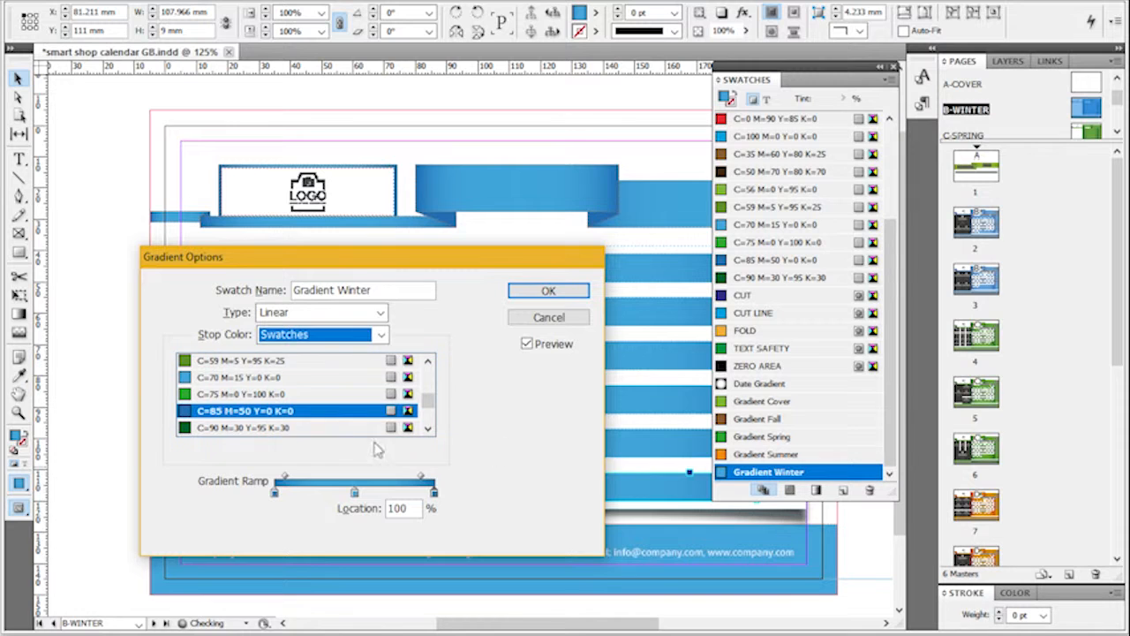
click(547, 318)
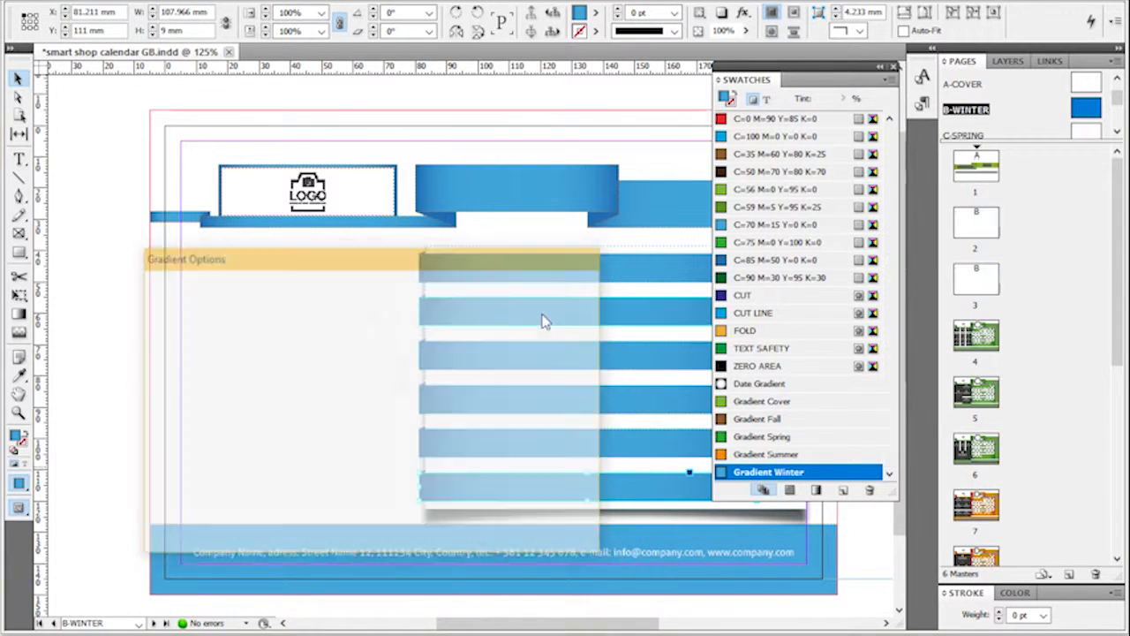
- Return to page 2 and redefine the C=70 M=15 Y=0 K=0 swatch with Cyan 0 and Magenta 100
click(845, 527)
click(985, 217)
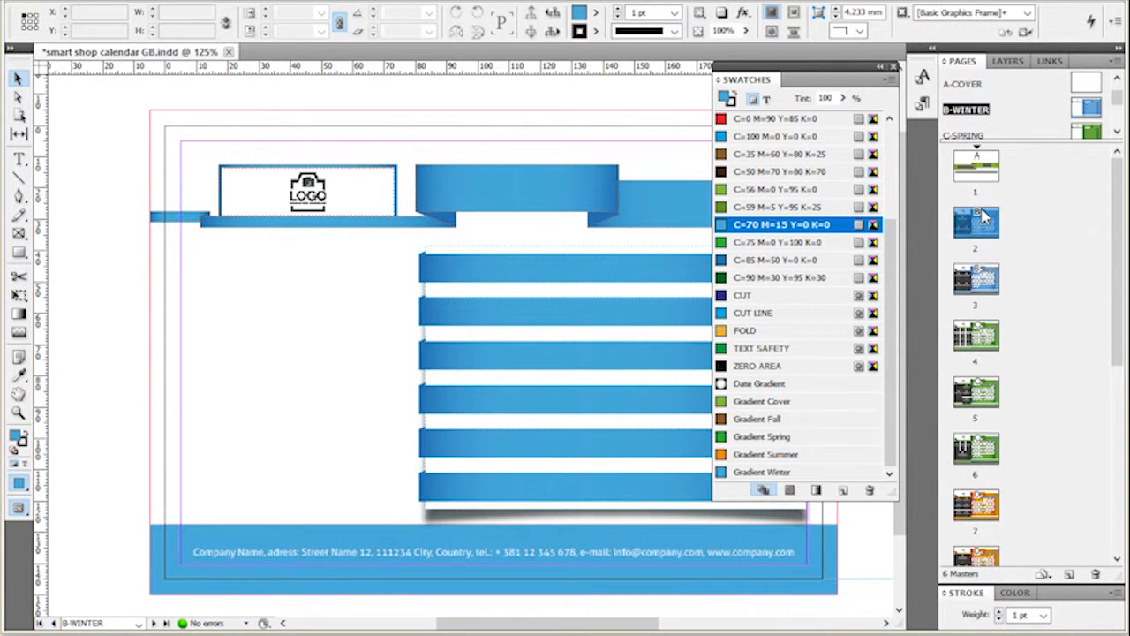
double_click(985, 217)
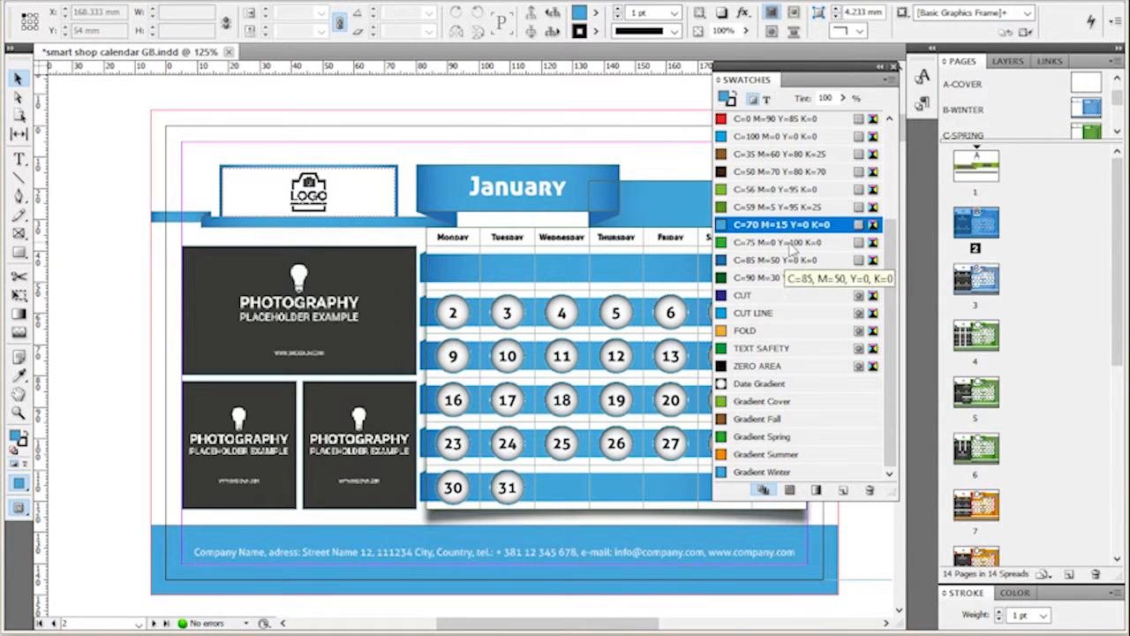
double_click(838, 227)
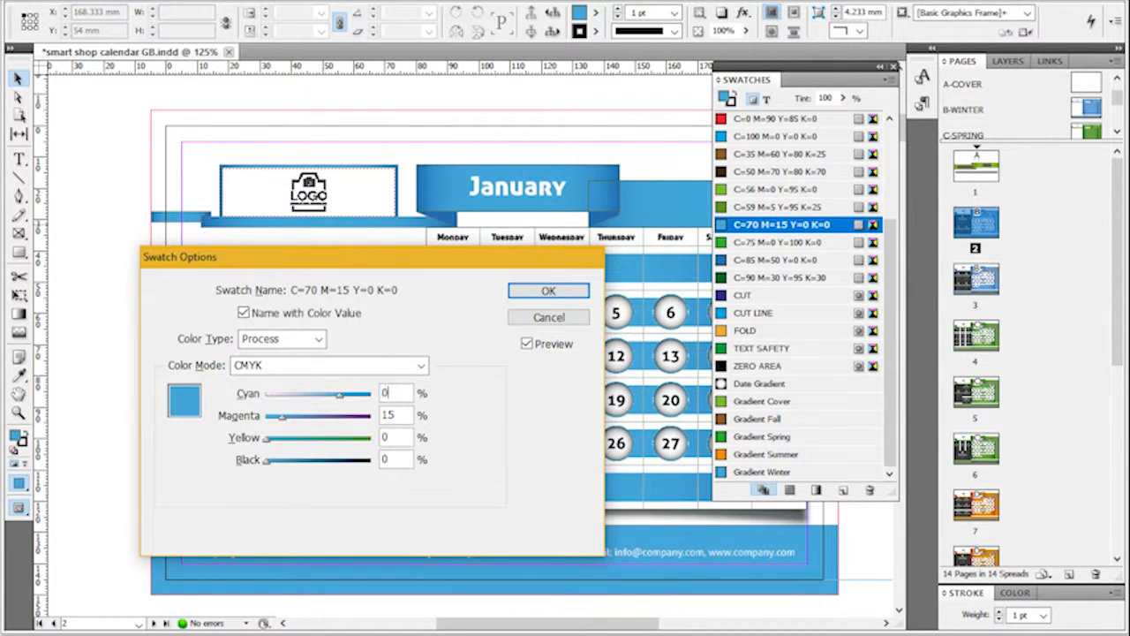
key(Tab)
text(100)
key(Tab)
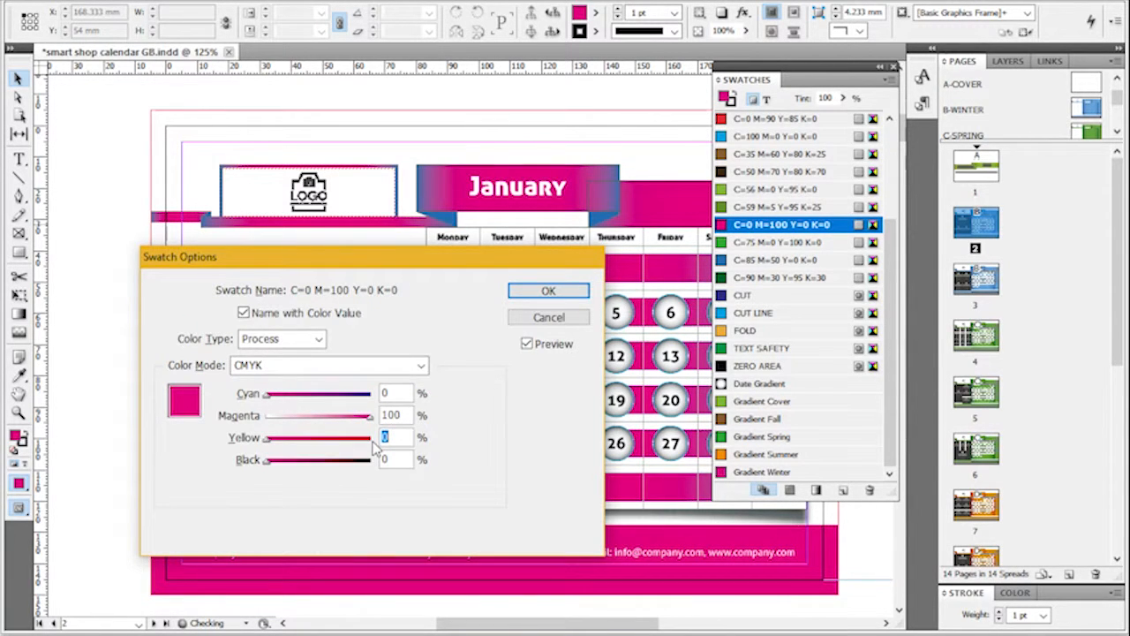
key(Return)
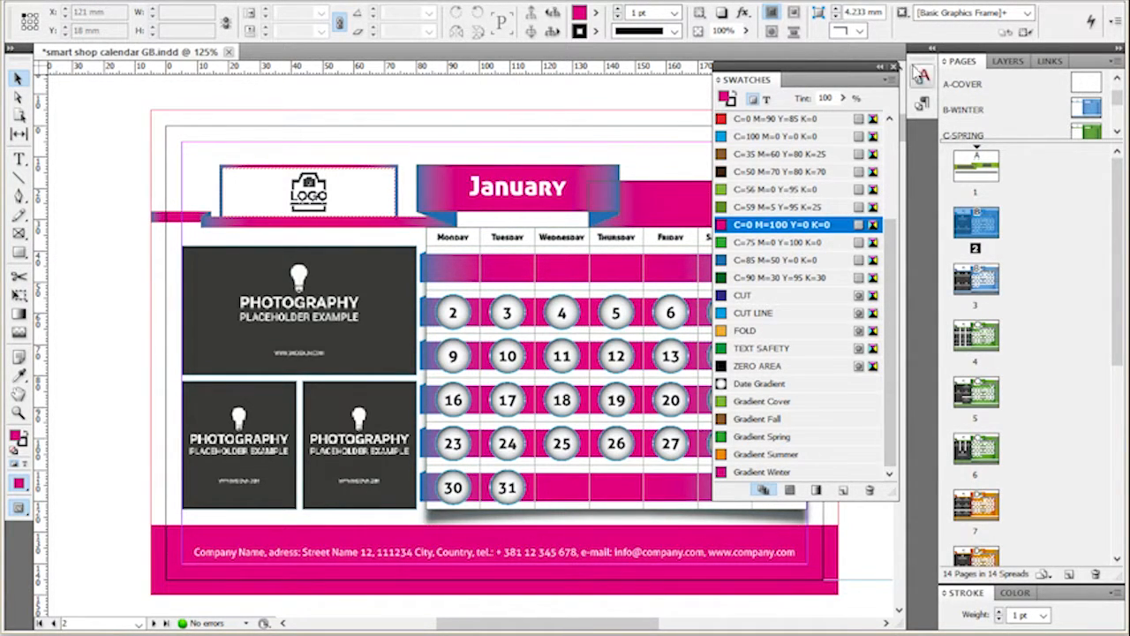
- Redefine the C=85 M=50 Y=0 K=0 swatch with Cyan 0, Magenta 100 and Black 50
drag(842, 68, 225, 68)
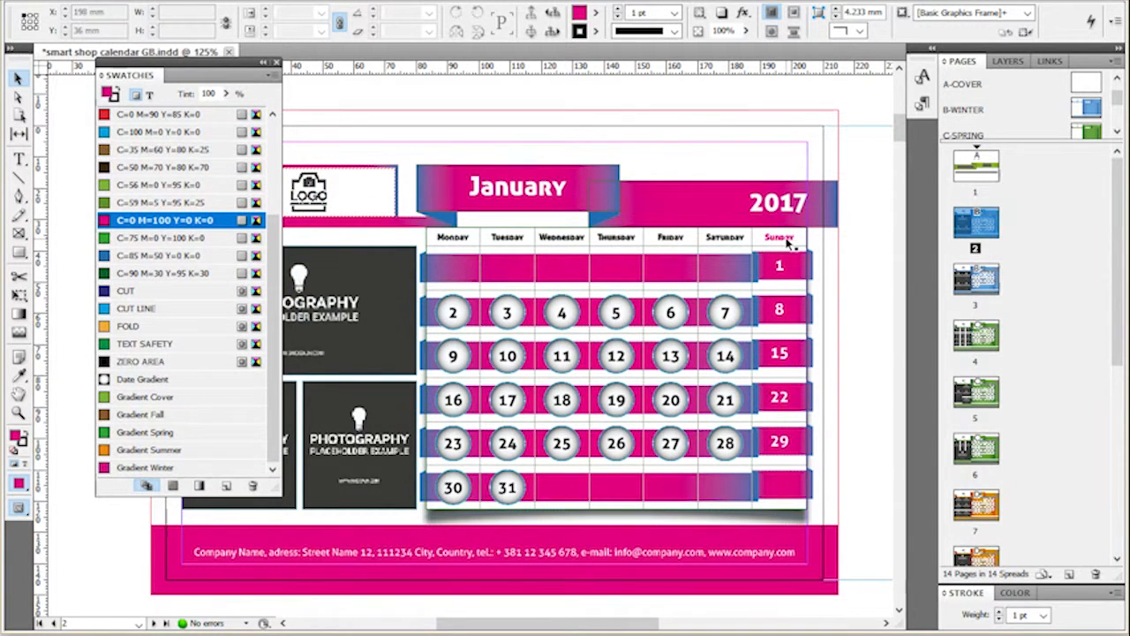
drag(210, 75, 865, 115)
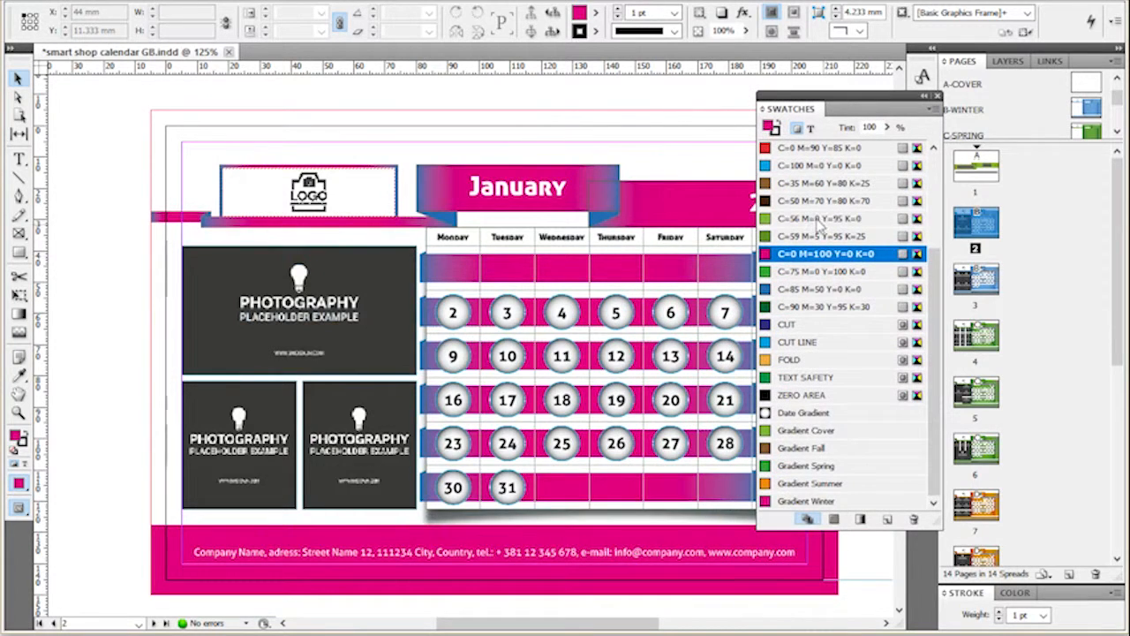
double_click(890, 289)
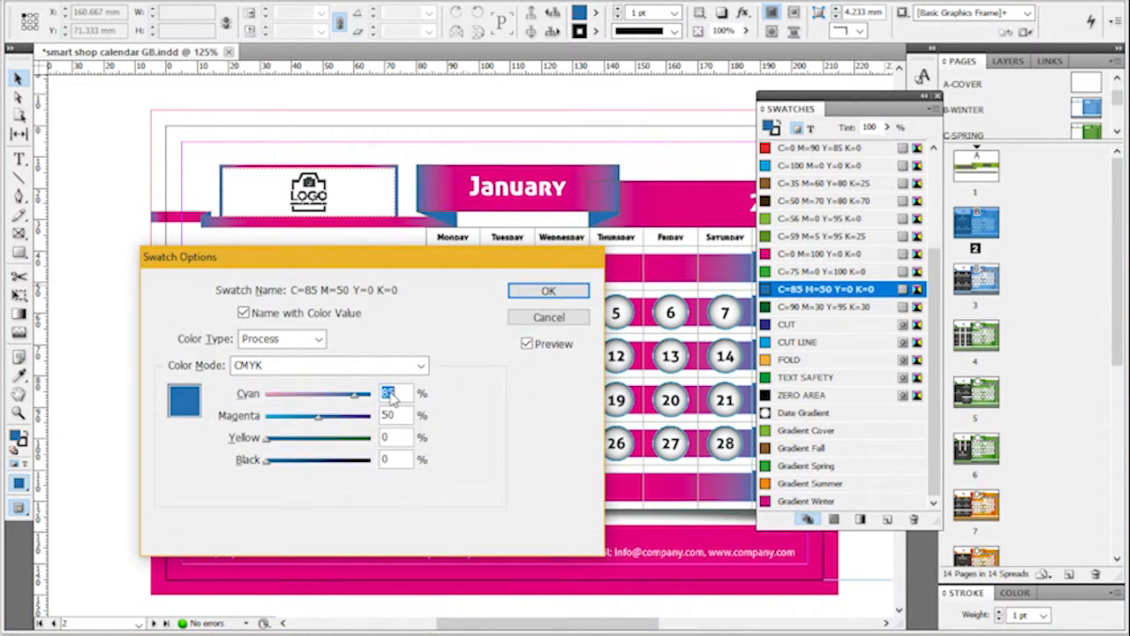
text(0)
key(Tab)
text(100)
key(Tab)
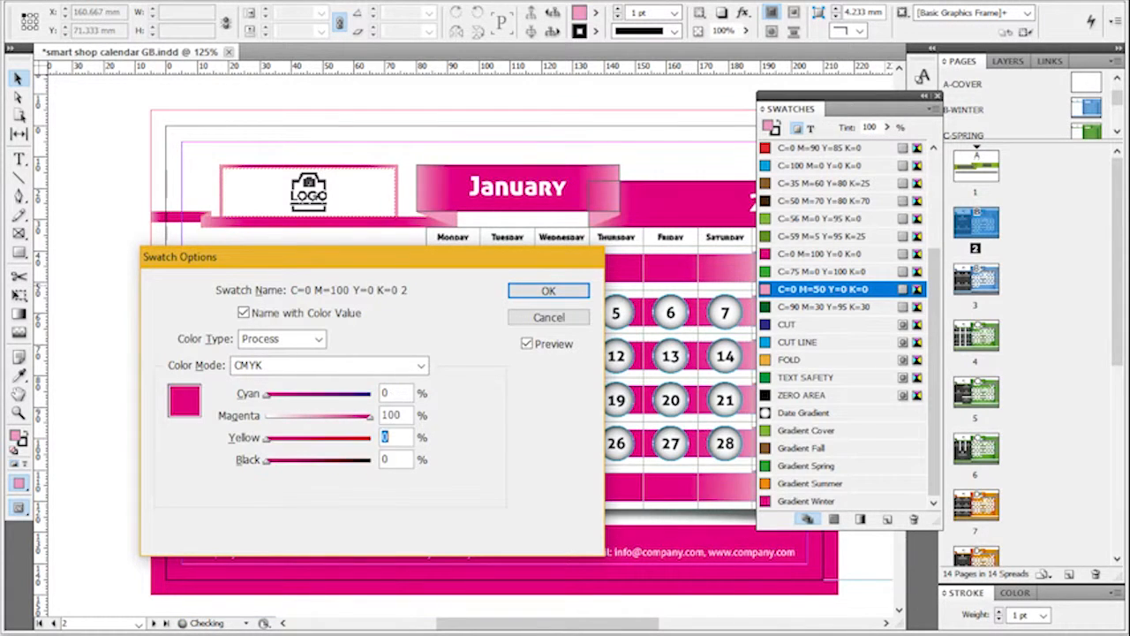
key(Tab)
text(50)
key(Tab)
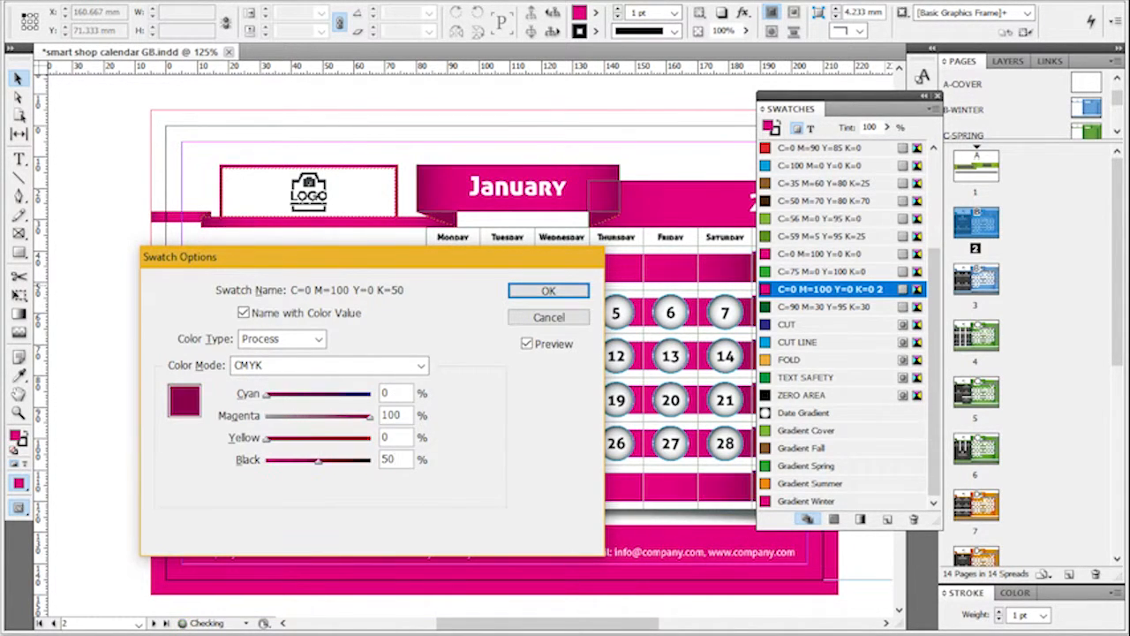
key(Return)
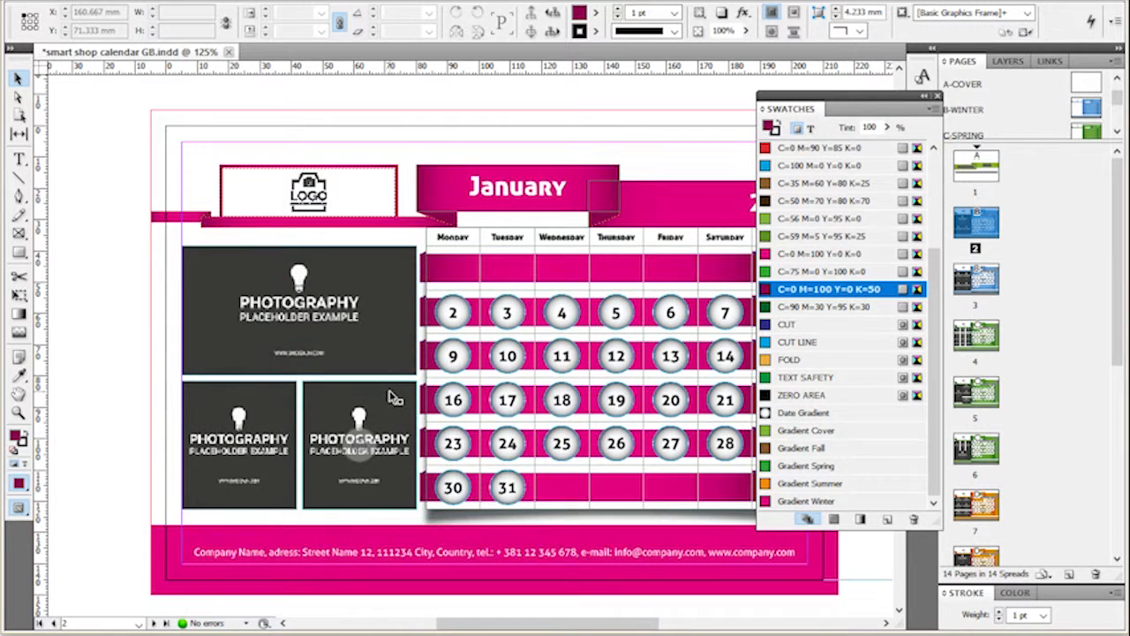
- Check the recoloured February page, return to January, and collapse the Swatches panel and park it clear of the calendar grid
scroll(466, 376, down, 5)
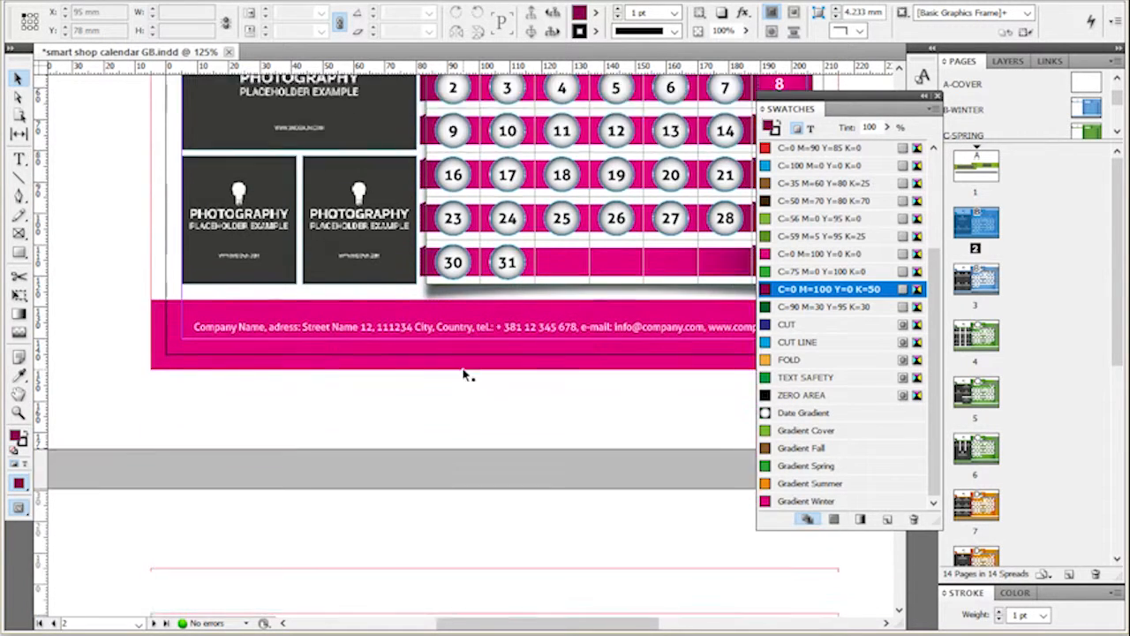
scroll(466, 378, down, 4)
scroll(570, 402, down, 3)
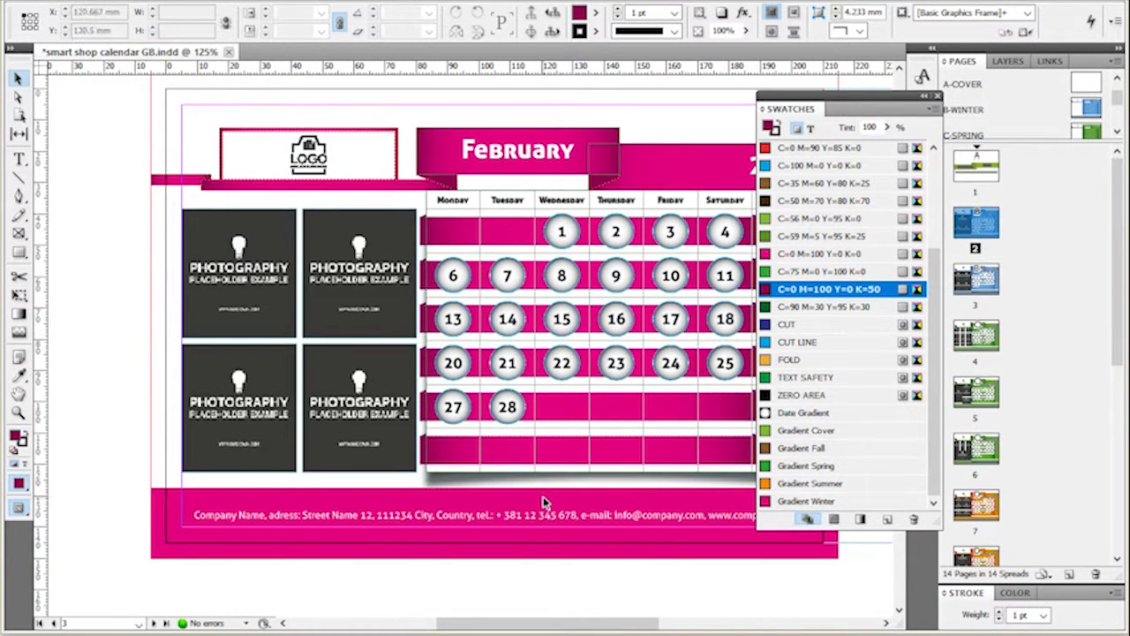
scroll(548, 510, up, 12)
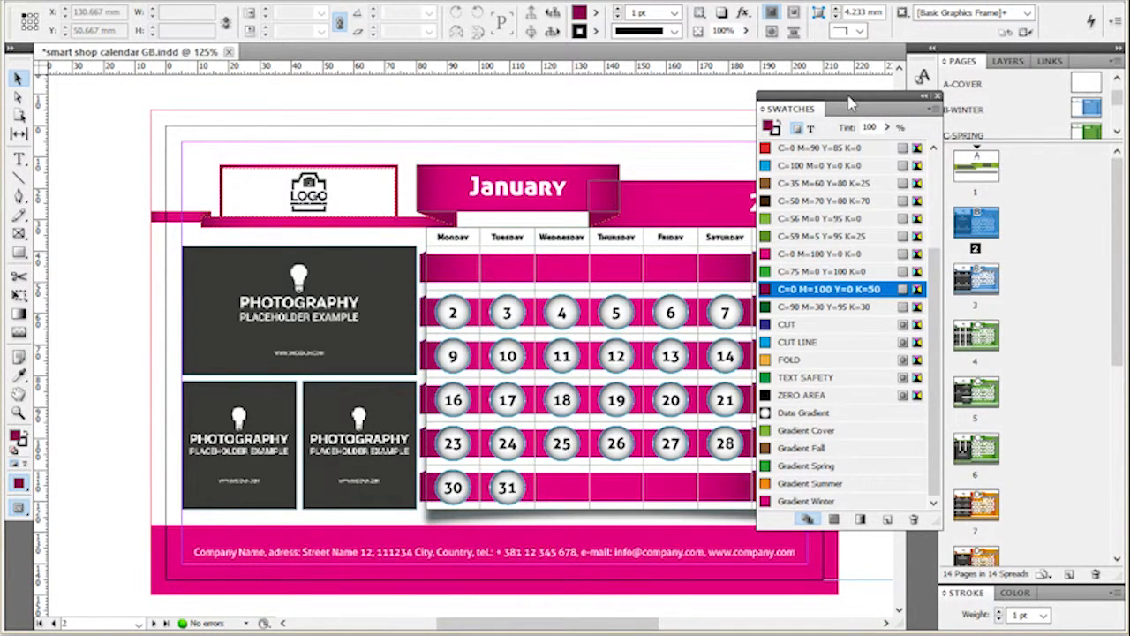
click(837, 6)
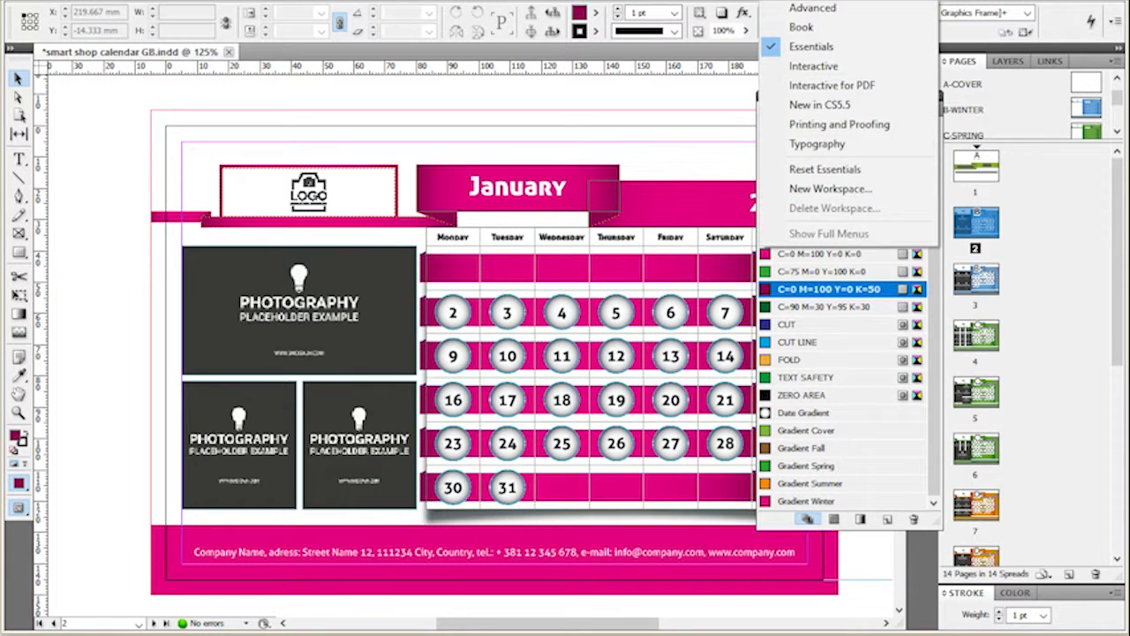
click(837, 3)
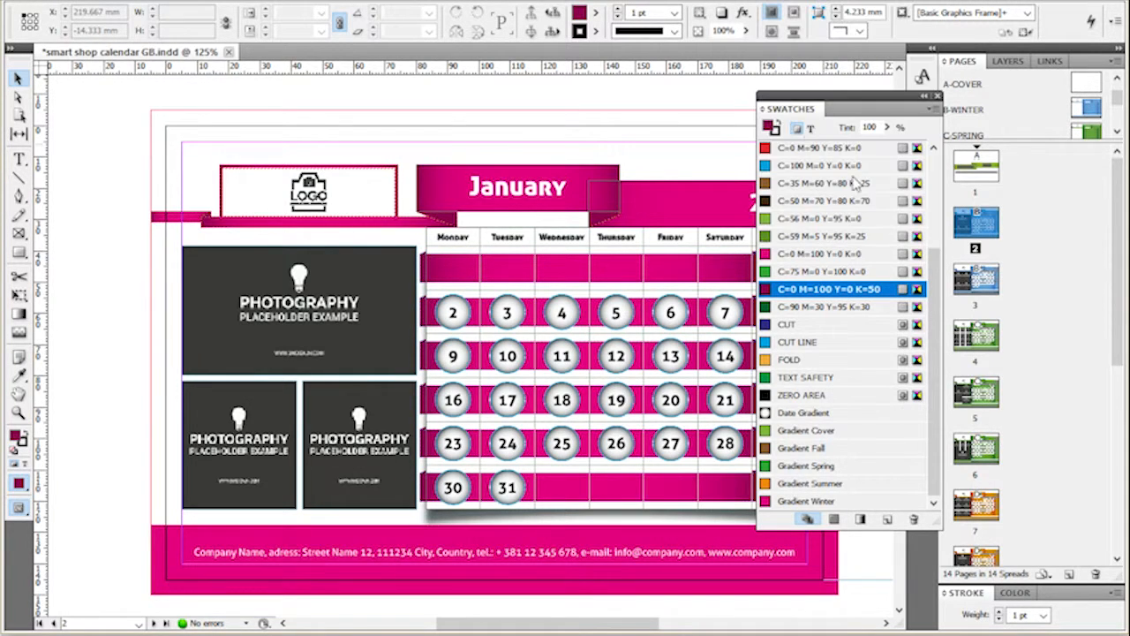
mouse_move(872, 107)
mouse_down()
mouse_move(981, 614)
mouse_move(1056, 630)
mouse_move(817, 104)
mouse_up()
click(866, 96)
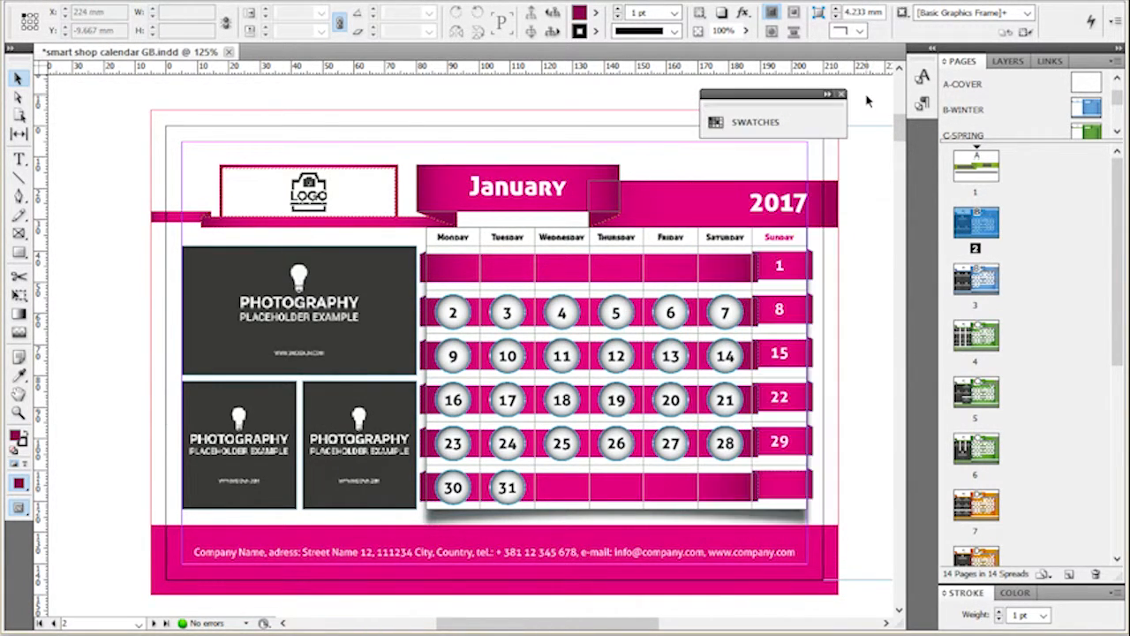
drag(726, 100, 86, 84)
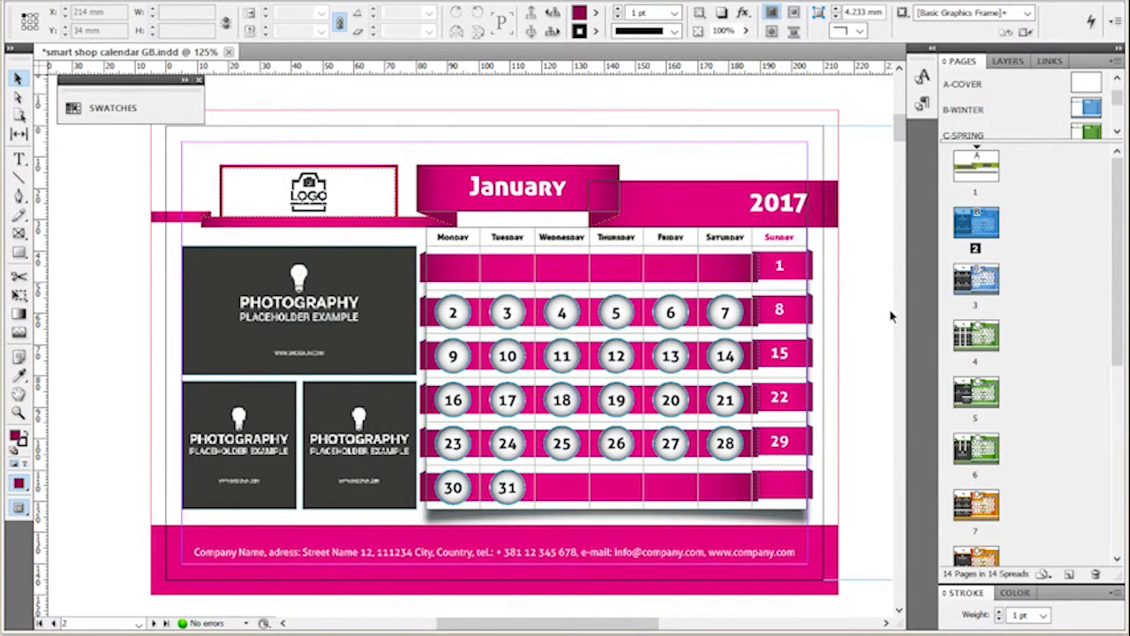
- Replace the year in the January page header with 2018
click(792, 218)
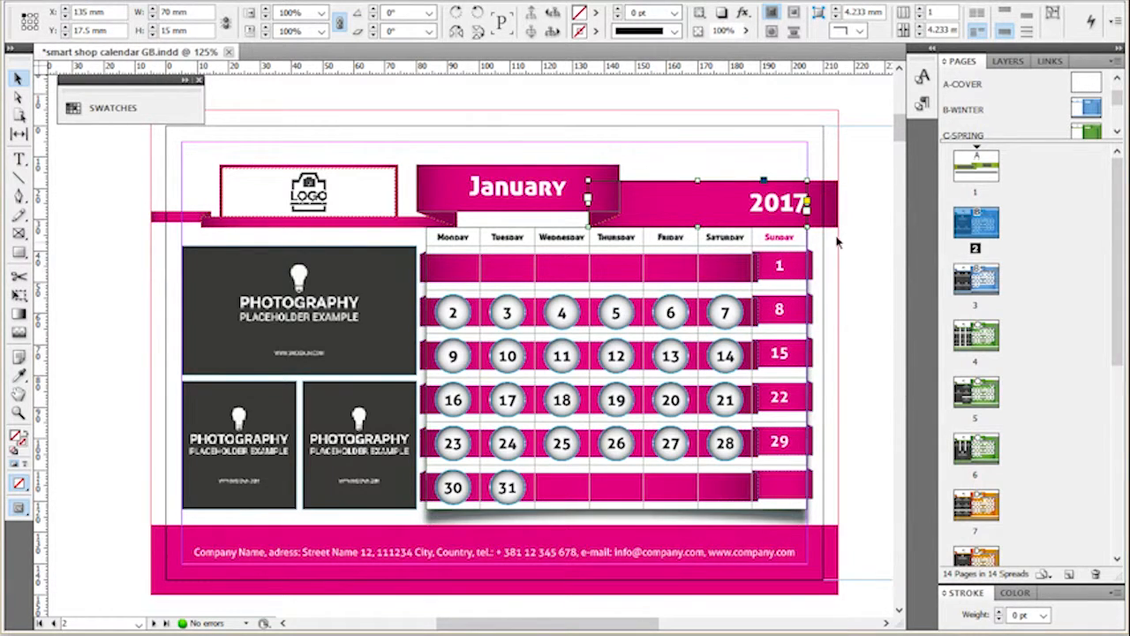
double_click(784, 210)
double_click(780, 205)
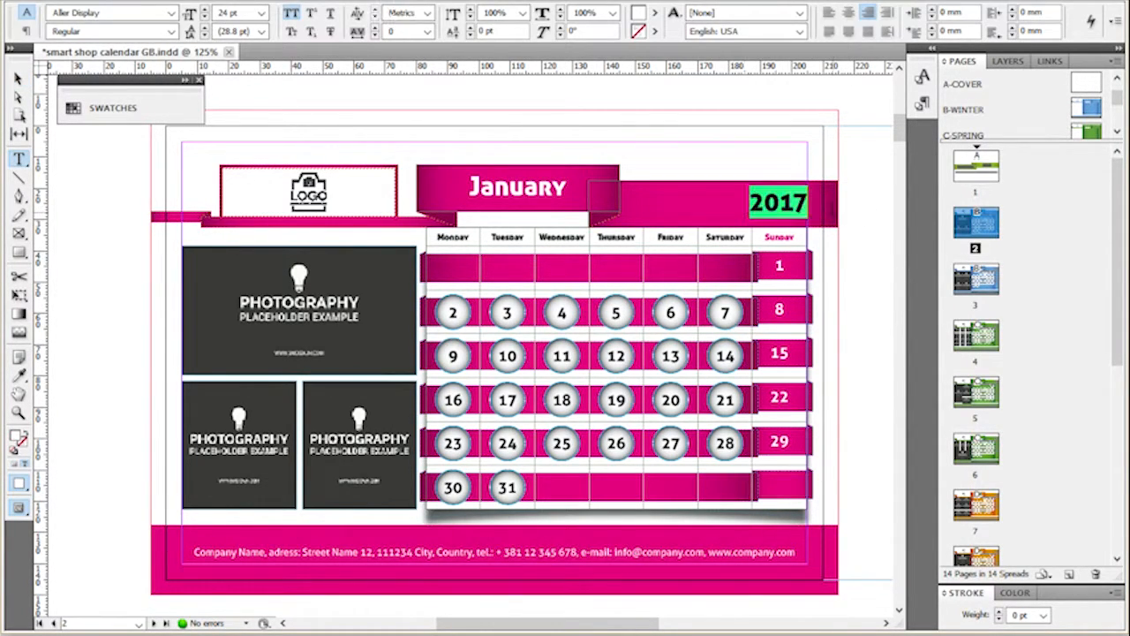
text(2017)
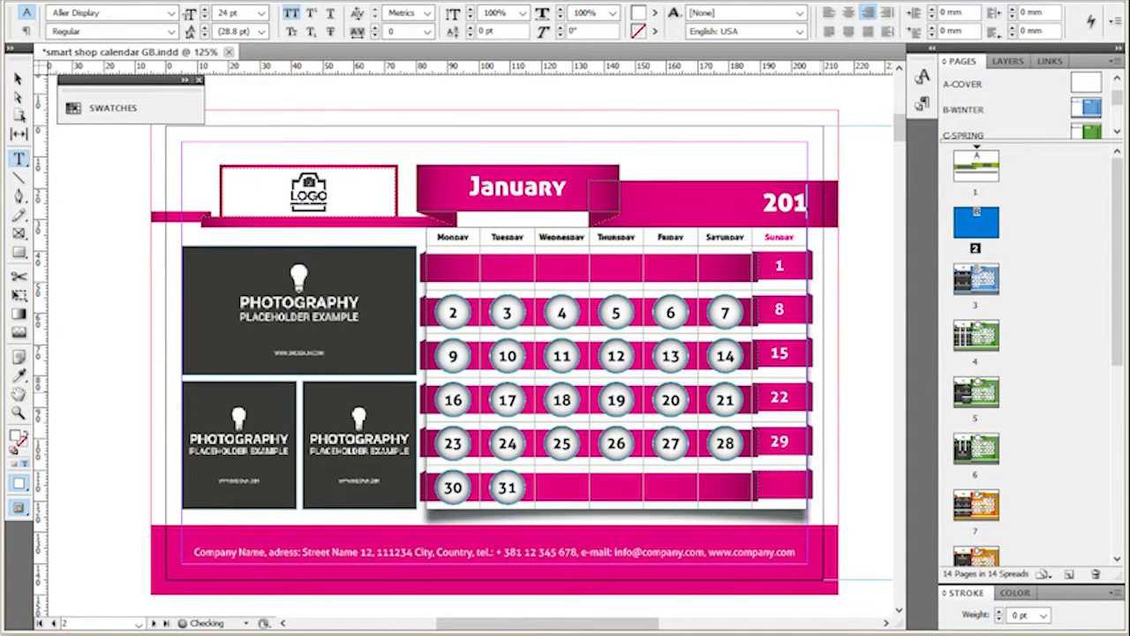
key(BackSpace)
text(8)
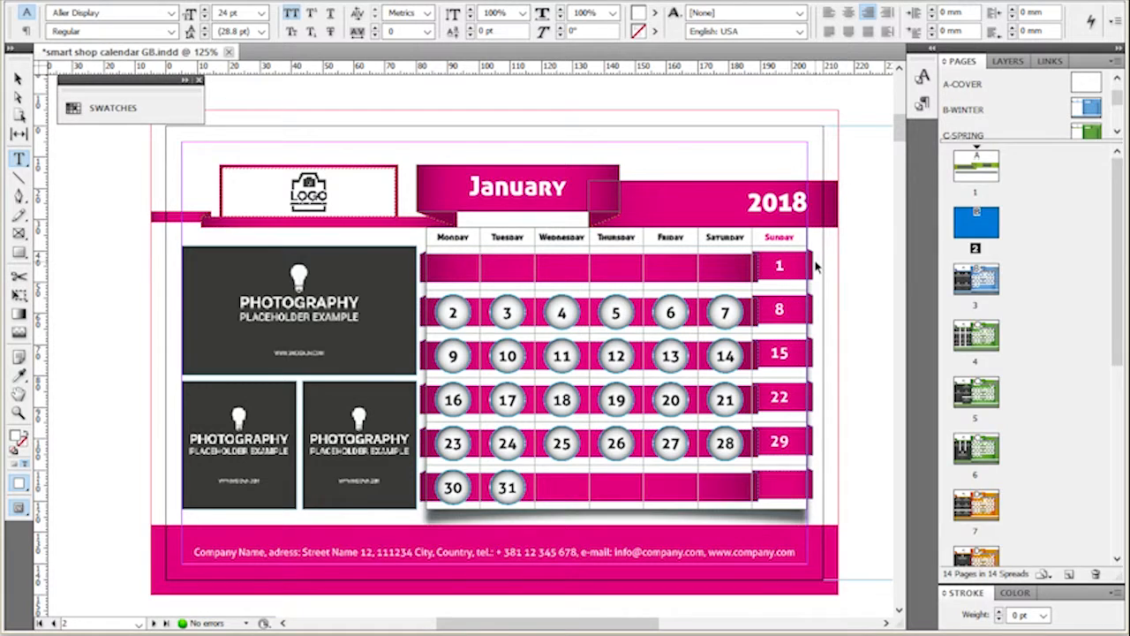
- Set the year in the January page header back to 2017 and finish editing the text
key(BackSpace)
text(7)
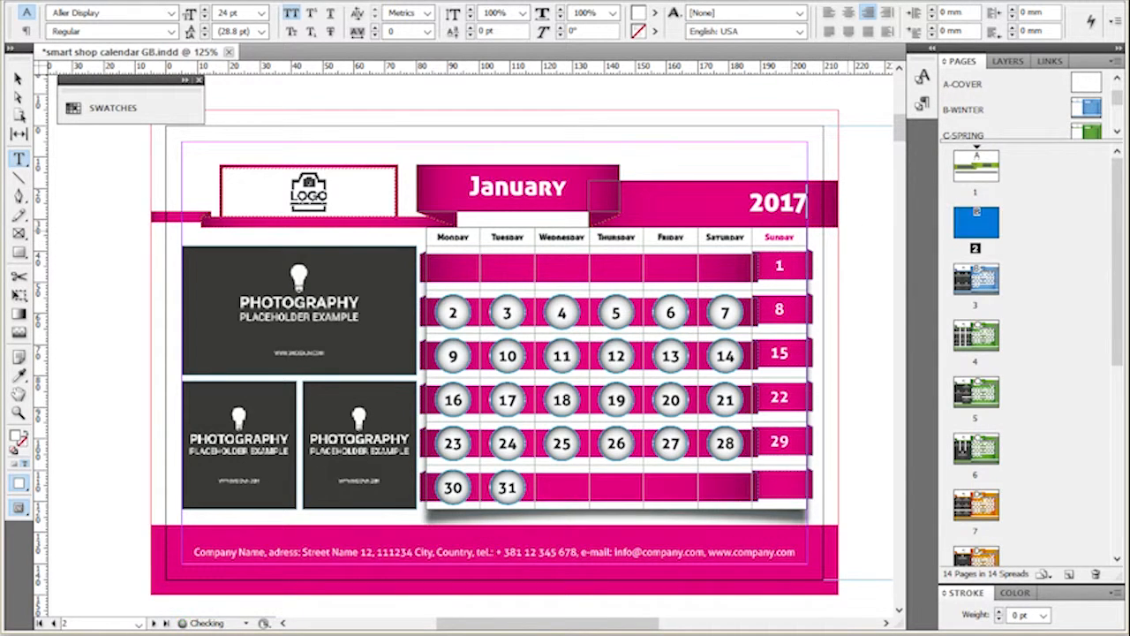
key(Escape)
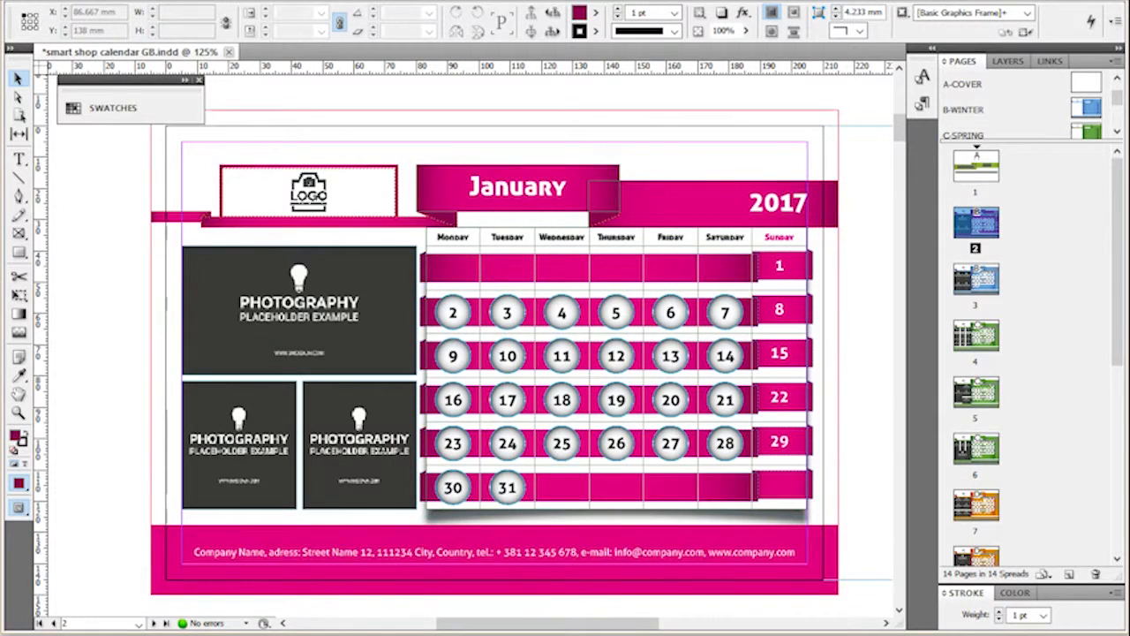
- On the B-WINTER master, replace the words Company Name in the footer text with SMART SHOP
double_click(1091, 107)
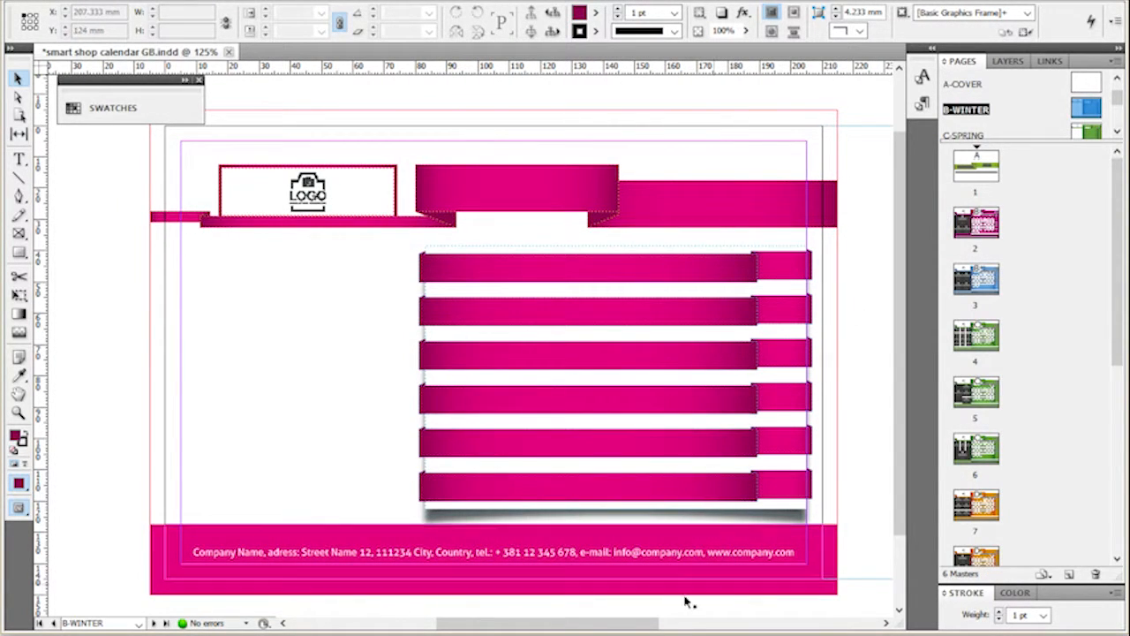
click(613, 540)
scroll(246, 602, up, 1)
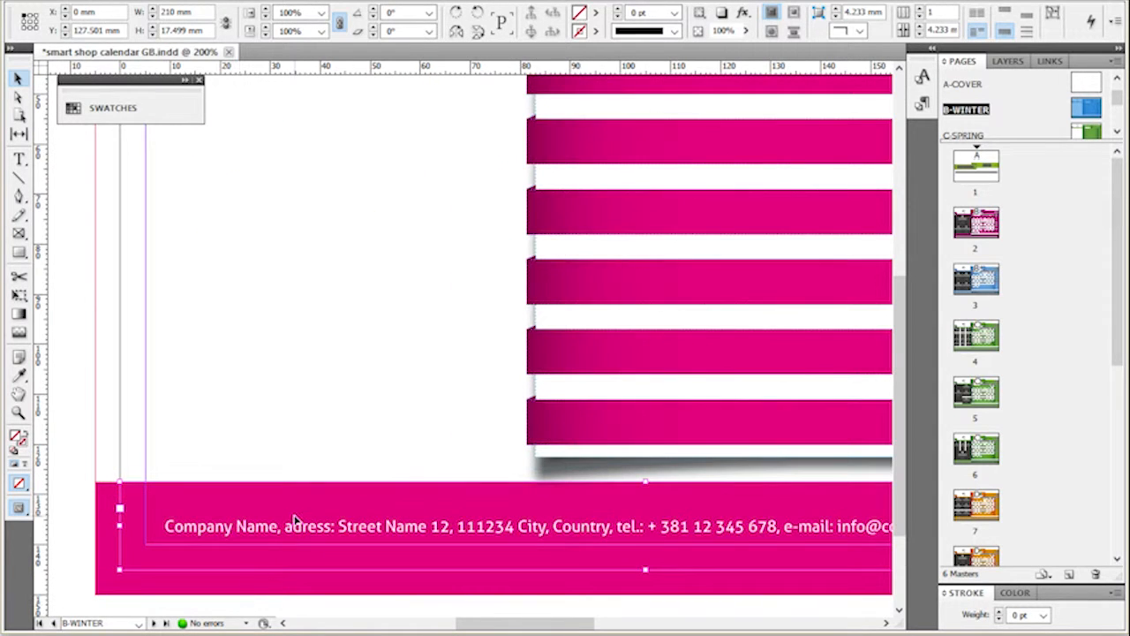
double_click(288, 535)
drag(279, 527, 164, 527)
text(SMART S)
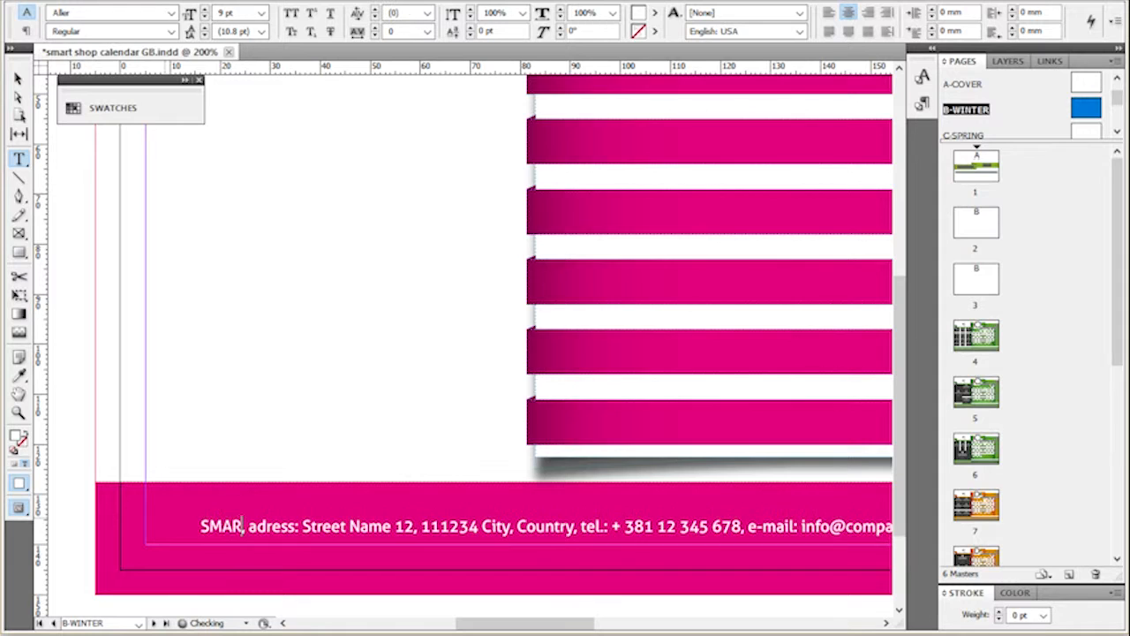
text(HOP)
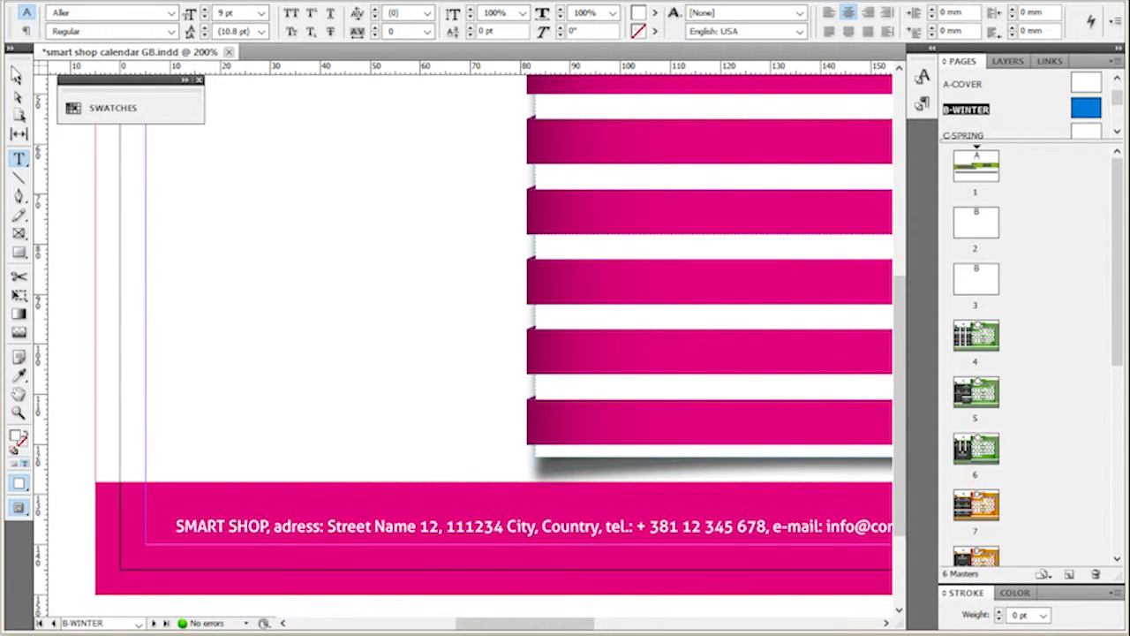
click(18, 78)
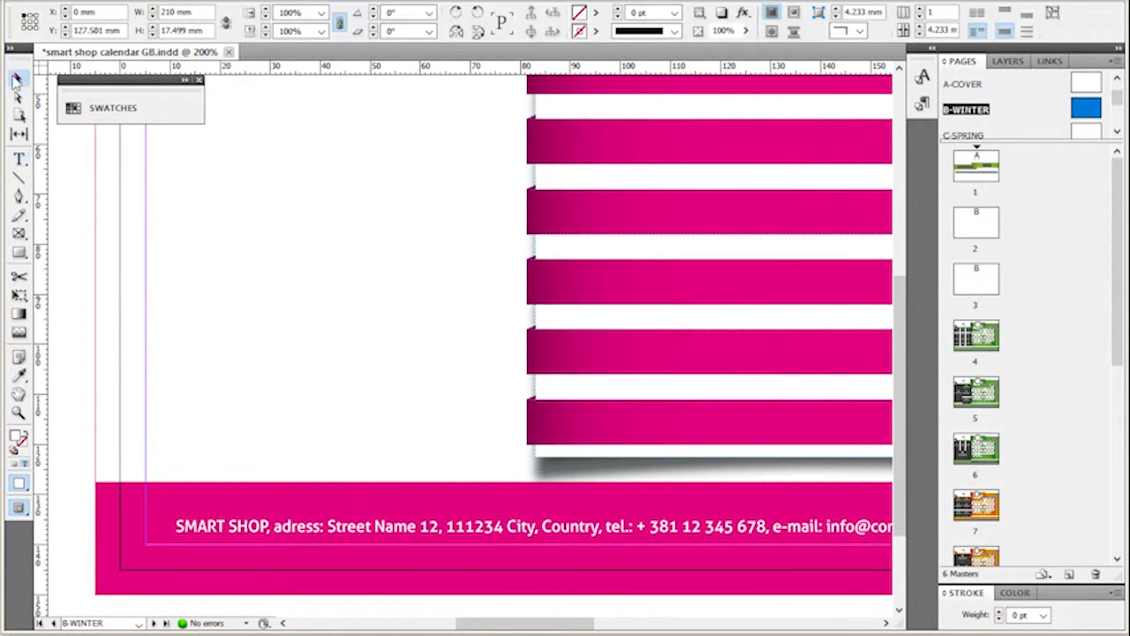
- Check the footer company name on page 2 and page 3
click(979, 226)
double_click(979, 226)
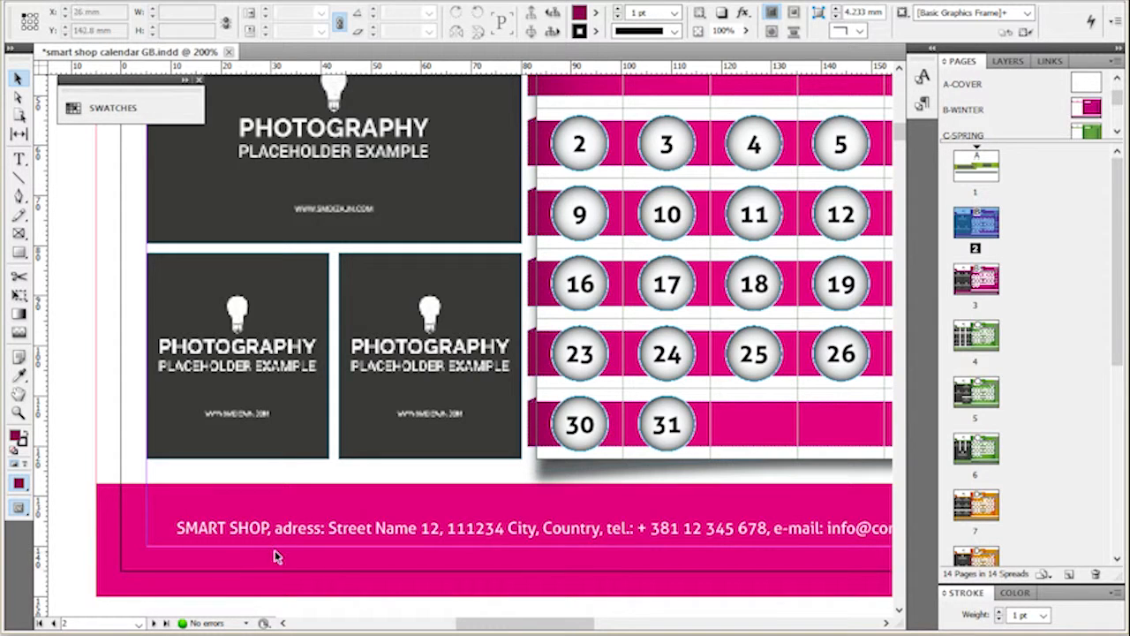
scroll(295, 533, down, 5)
scroll(297, 534, down, 10)
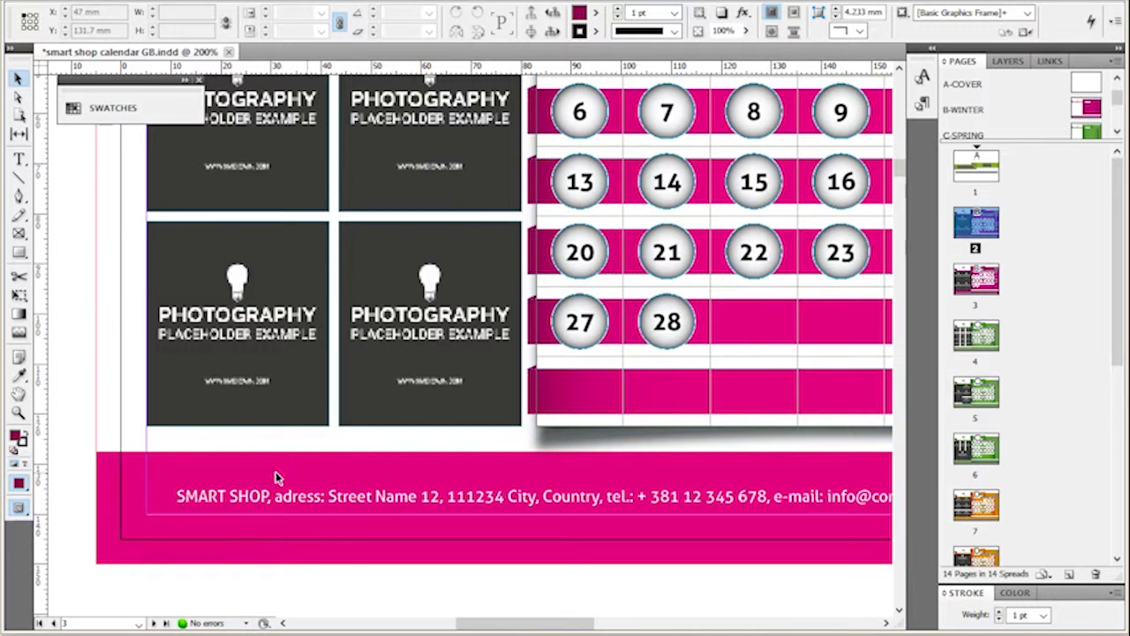
scroll(281, 494, down, 2)
scroll(883, 283, up, 2)
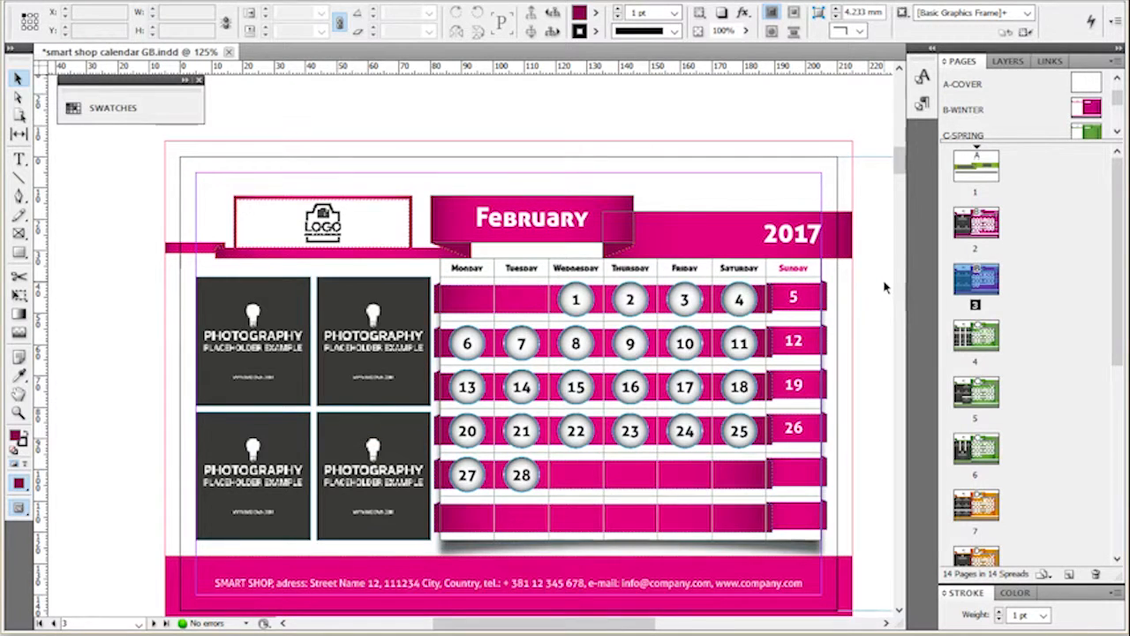
- On the B-WINTER master, show the Character settings and change the footer text frame's font to Arial
double_click(1086, 108)
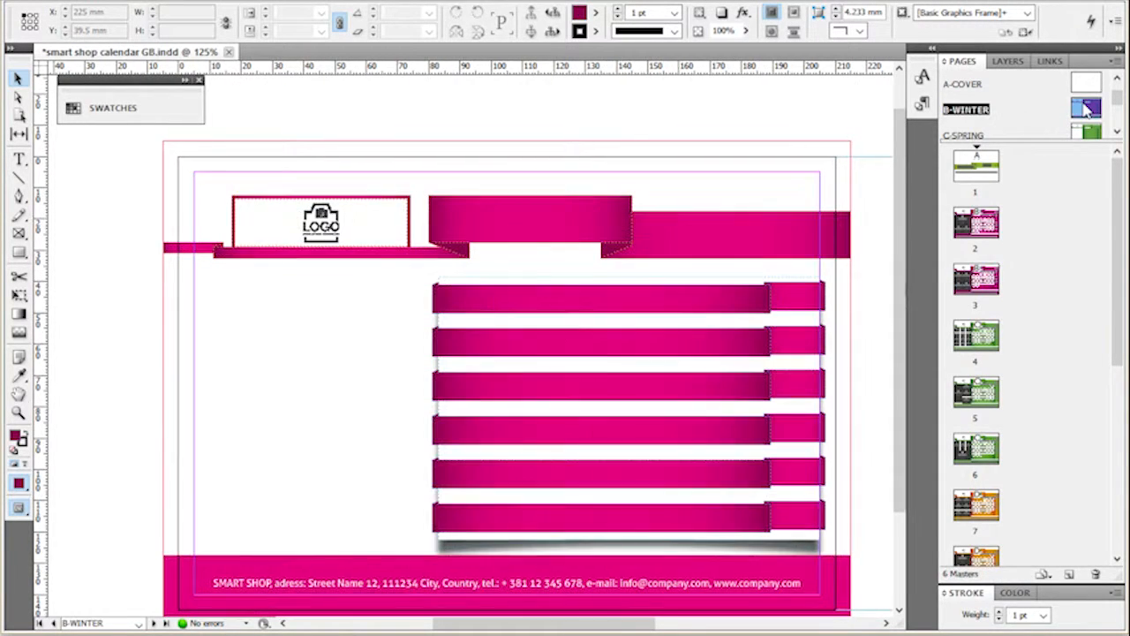
click(285, 586)
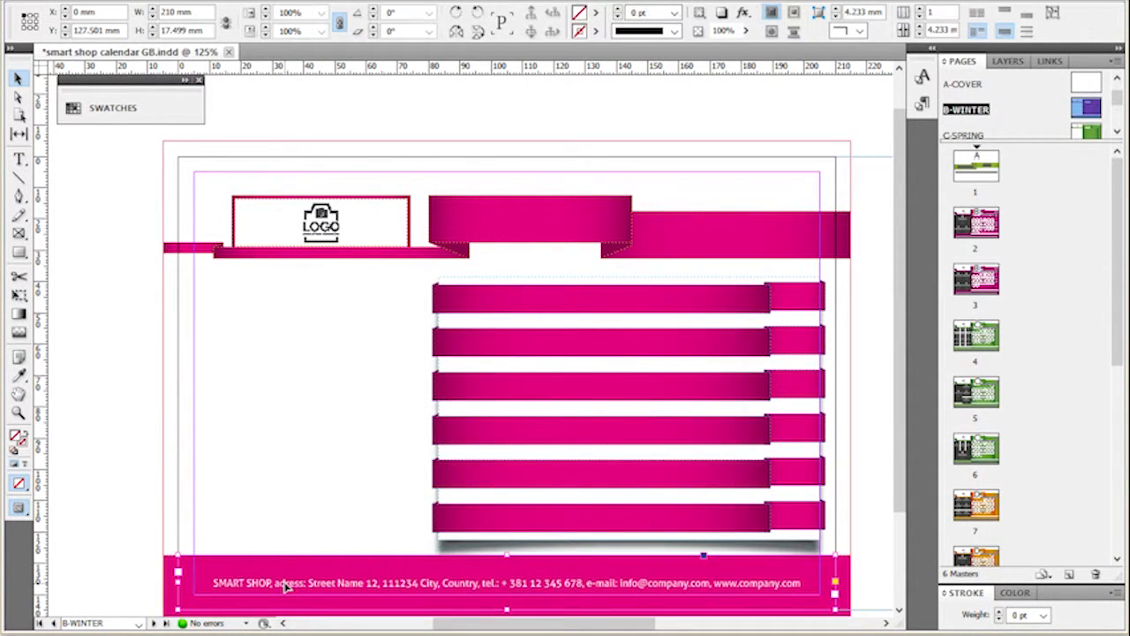
click(482, 132)
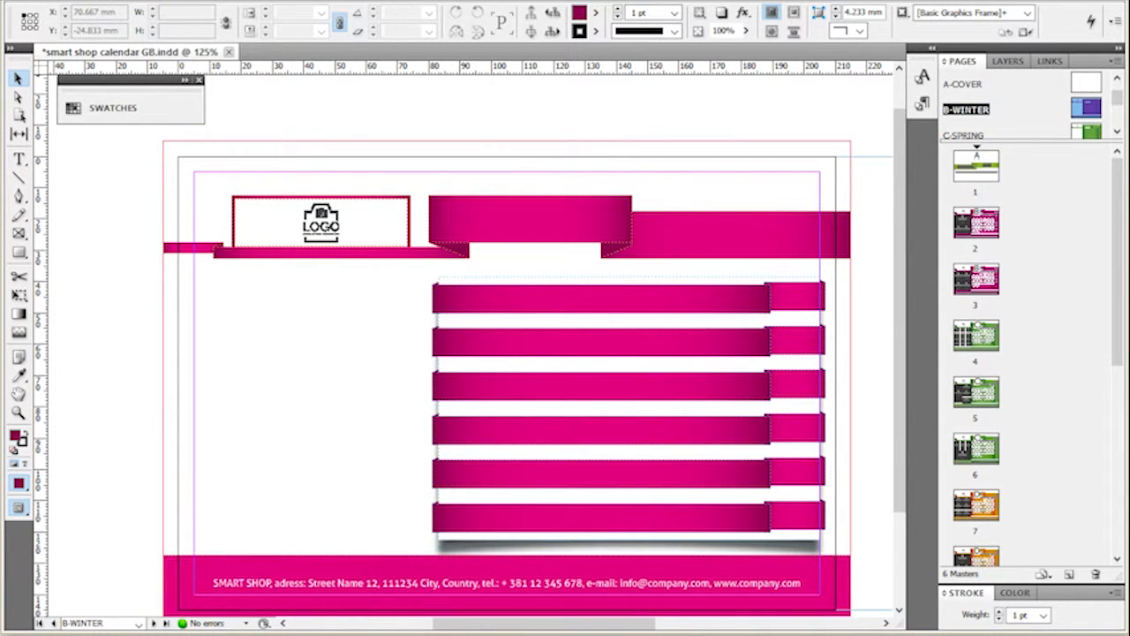
click(333, 0)
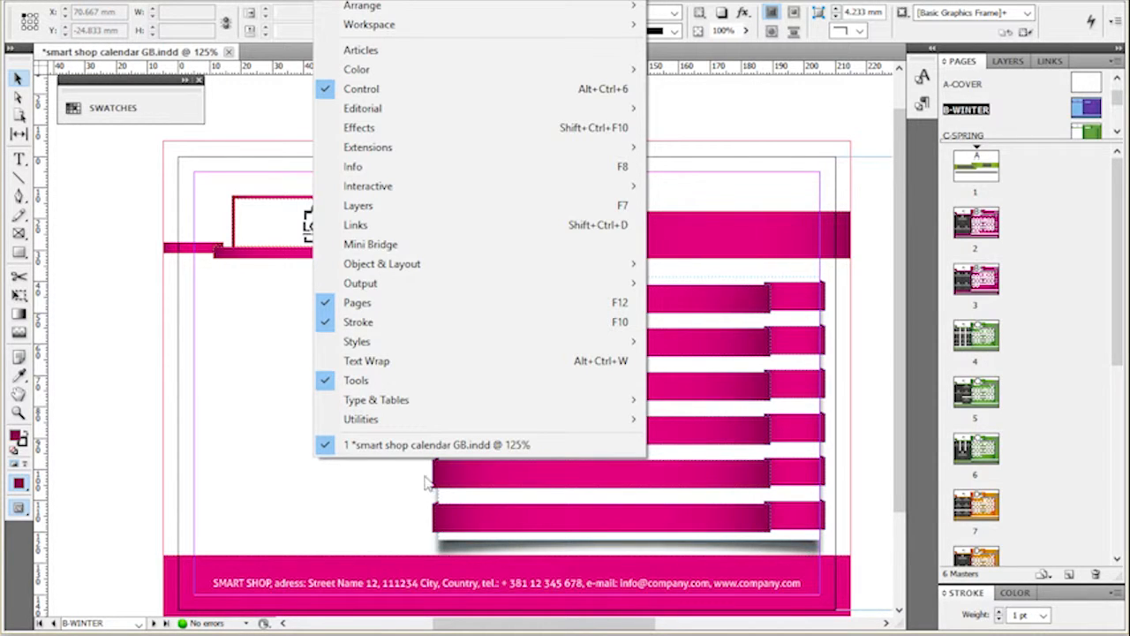
mouse_move(442, 403)
click(225, 403)
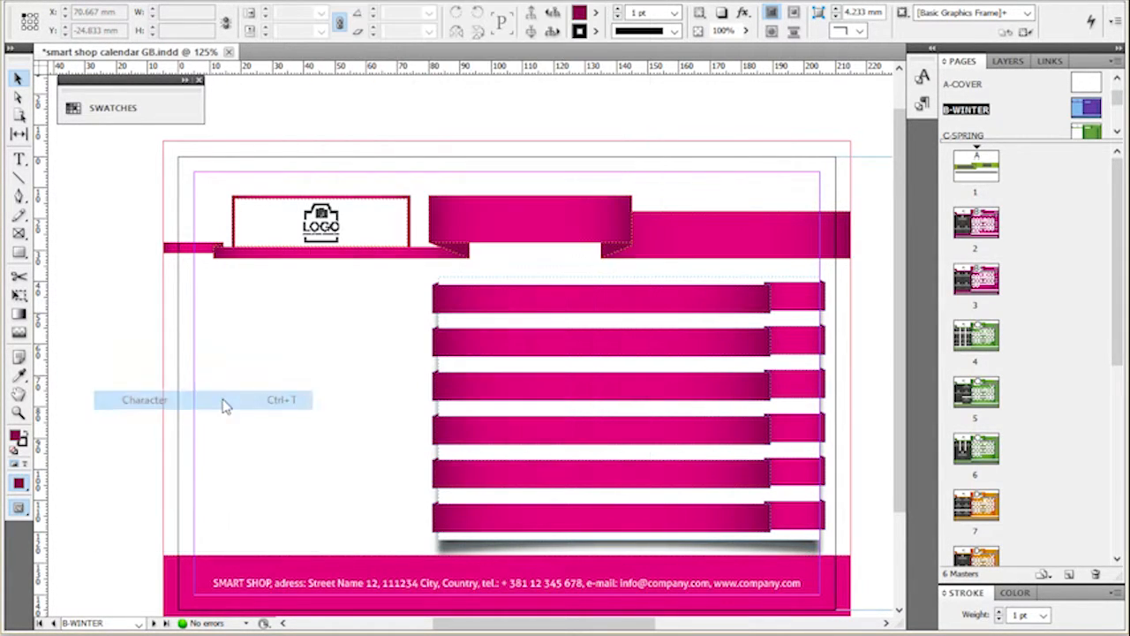
click(336, 590)
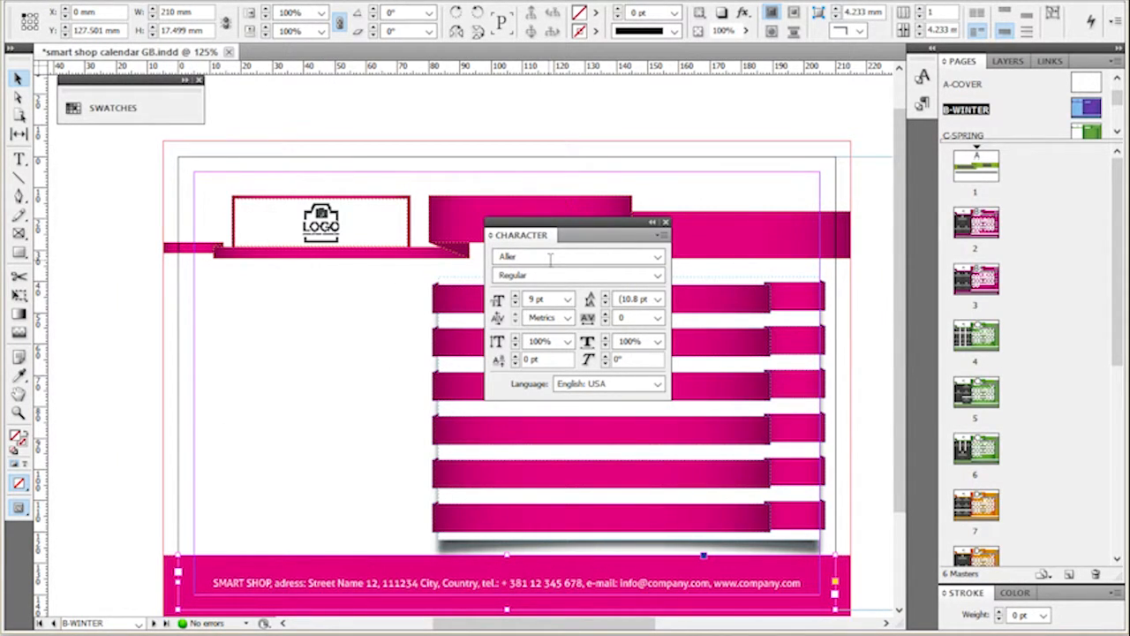
click(658, 256)
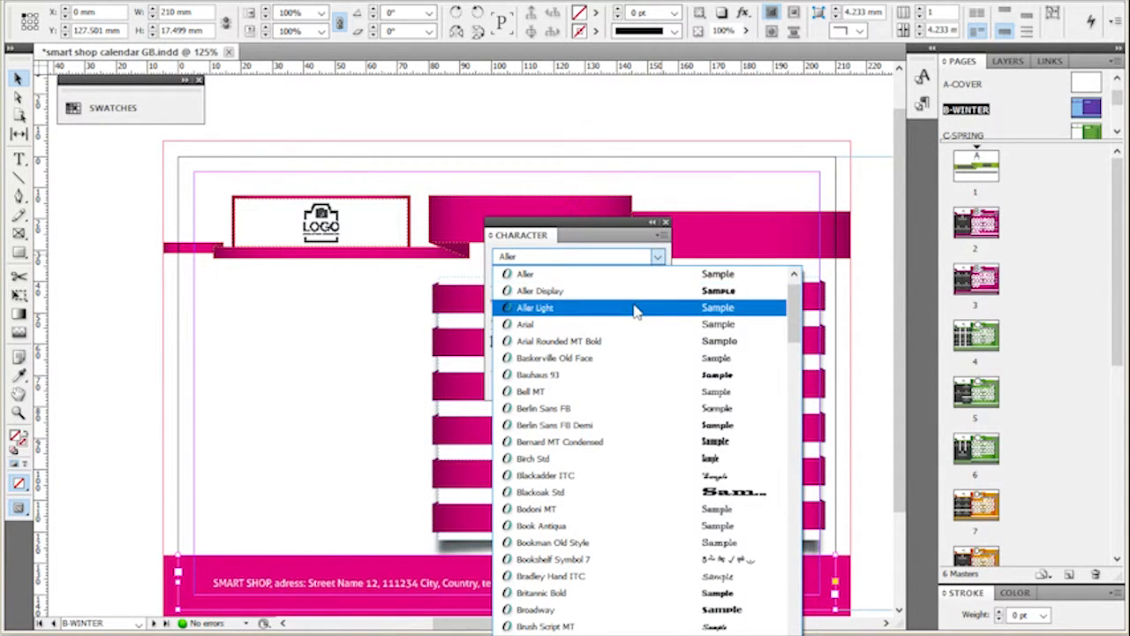
click(631, 325)
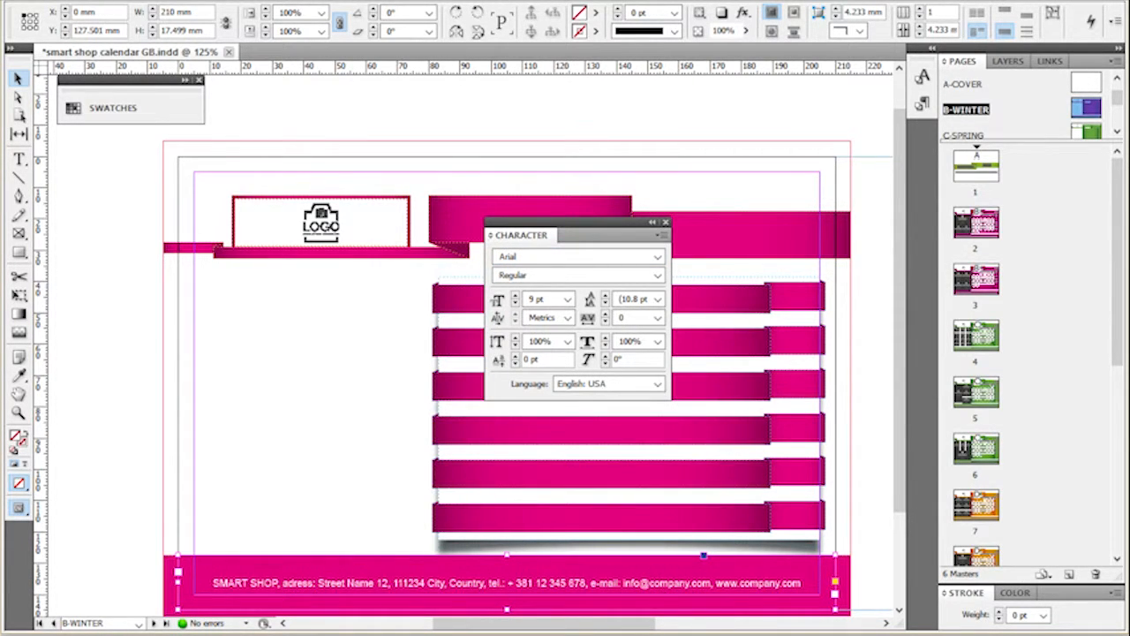
- Undo the footer text frame's last font change on the B-WINTER master and deselect the frame
click(87, 0)
click(125, 7)
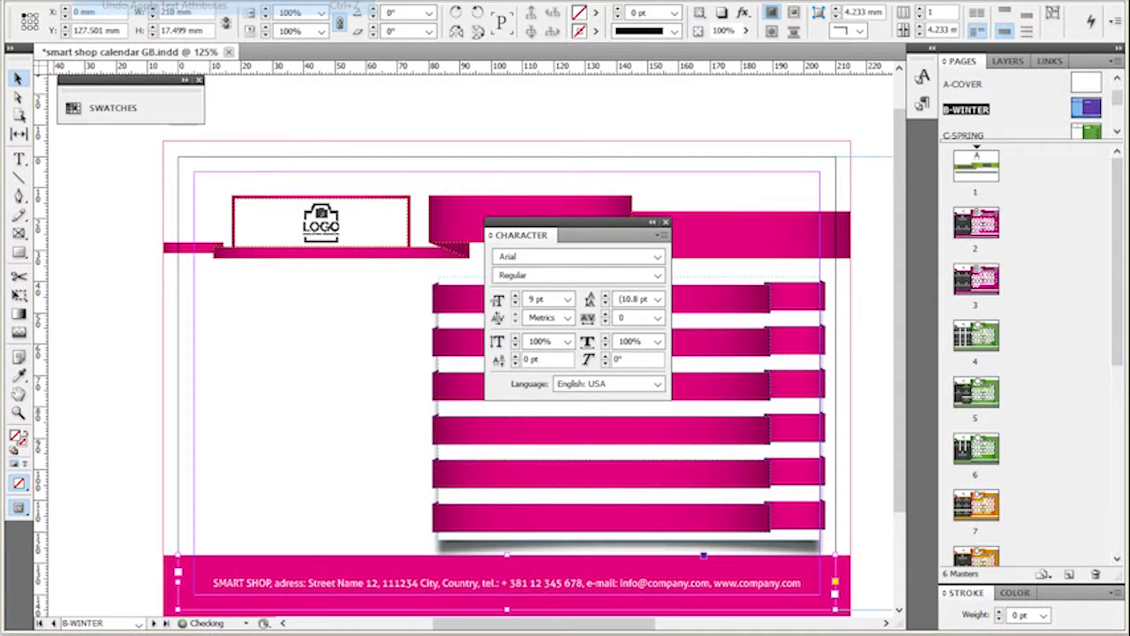
click(346, 106)
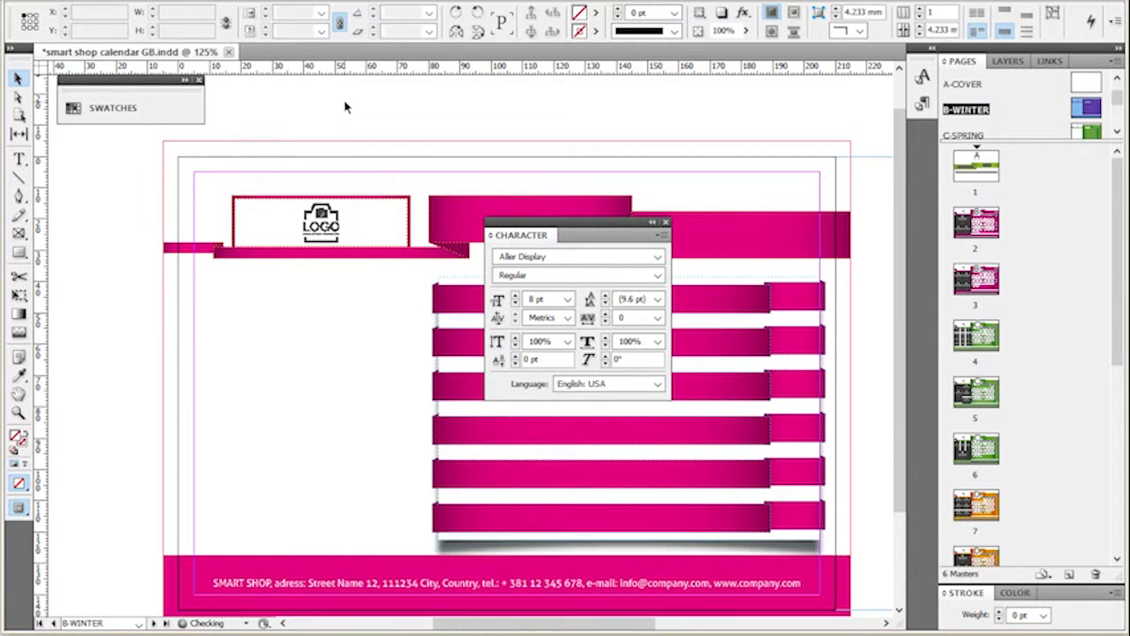
- Collapse the floating Character panel and park it directly beside the Swatches panel
click(491, 237)
drag(524, 232, 271, 99)
click(399, 92)
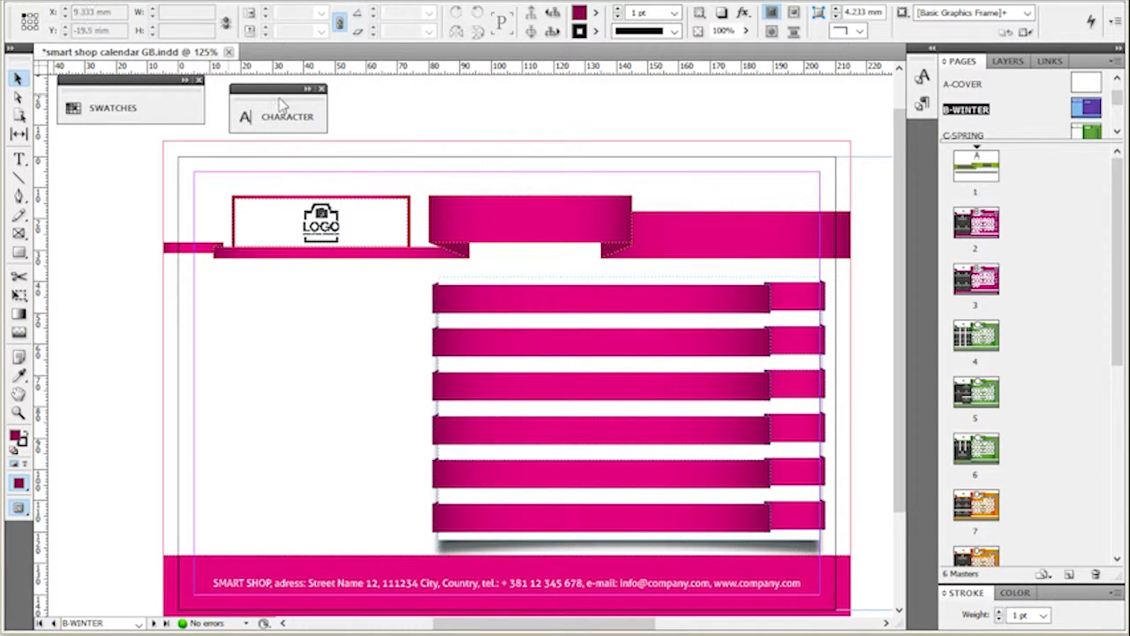
drag(283, 86, 263, 86)
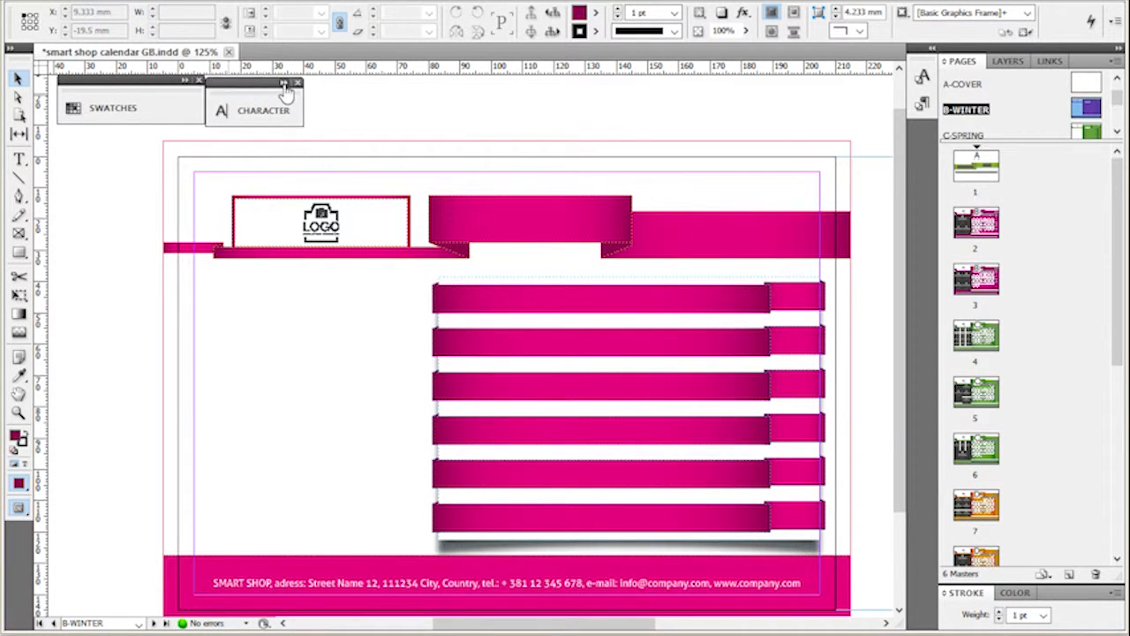
- Show the January page and display the full list of Paragraph Styles beside it, with no style selected
double_click(978, 232)
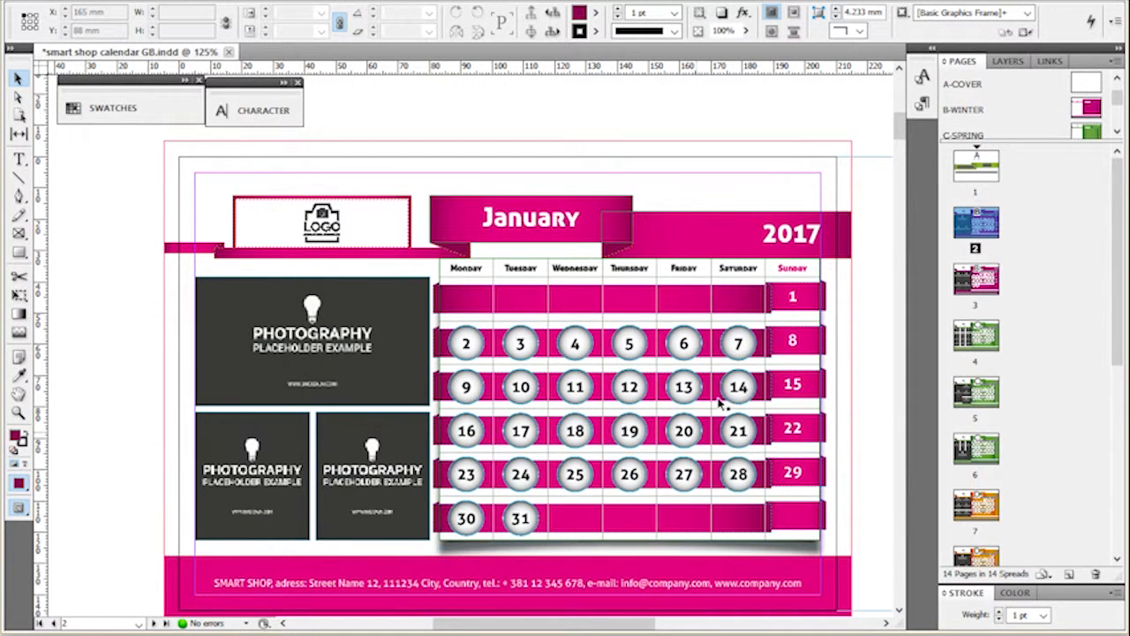
click(922, 106)
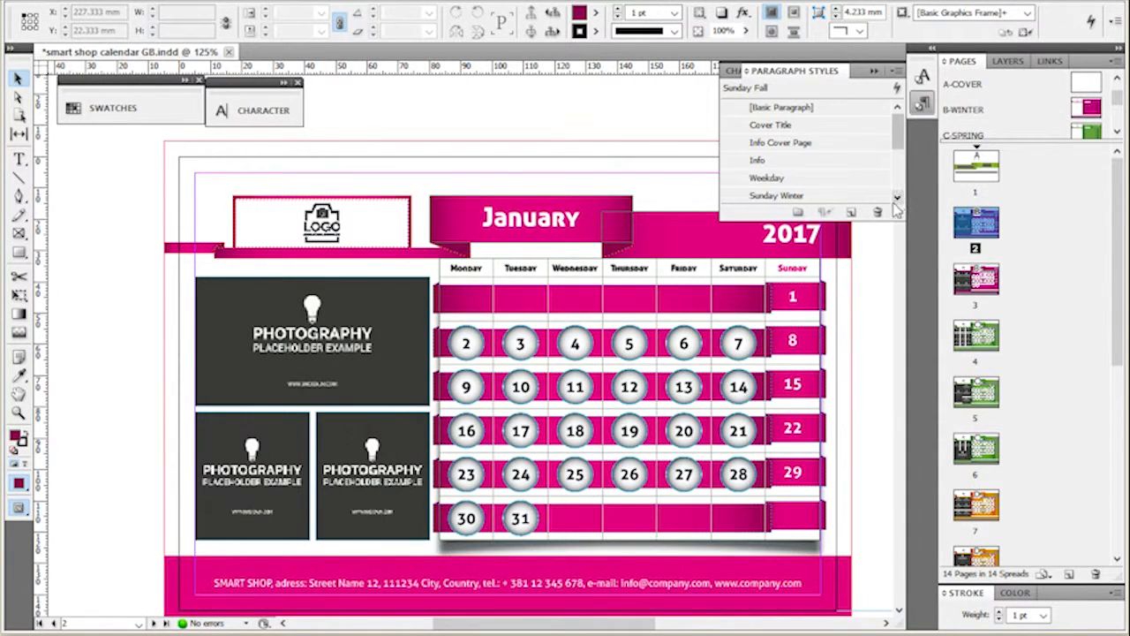
drag(891, 214, 894, 380)
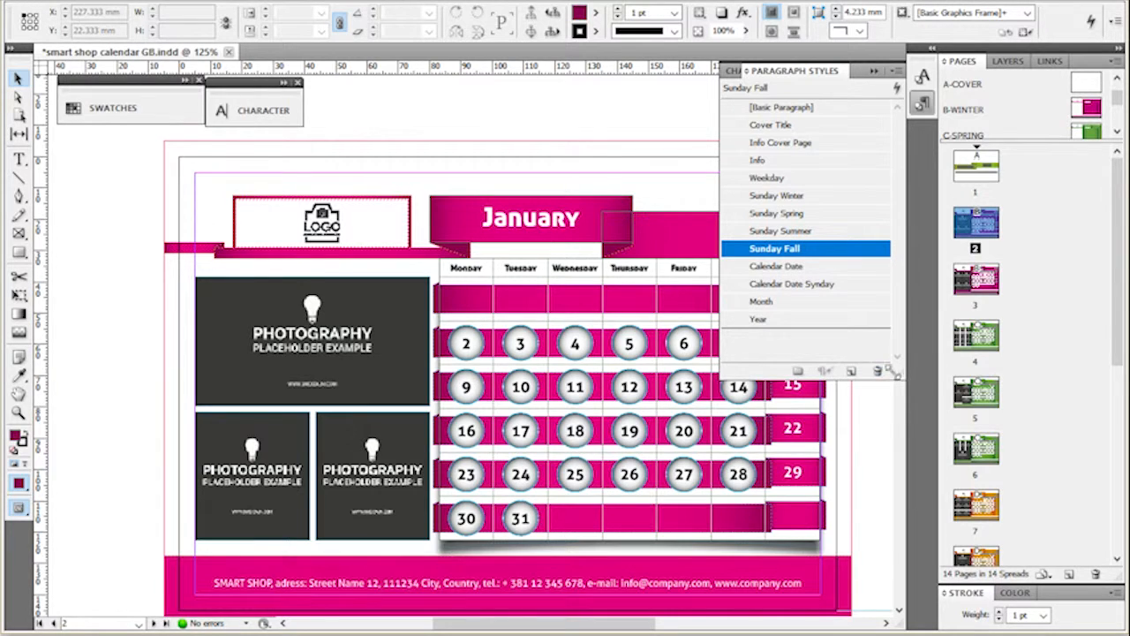
click(764, 353)
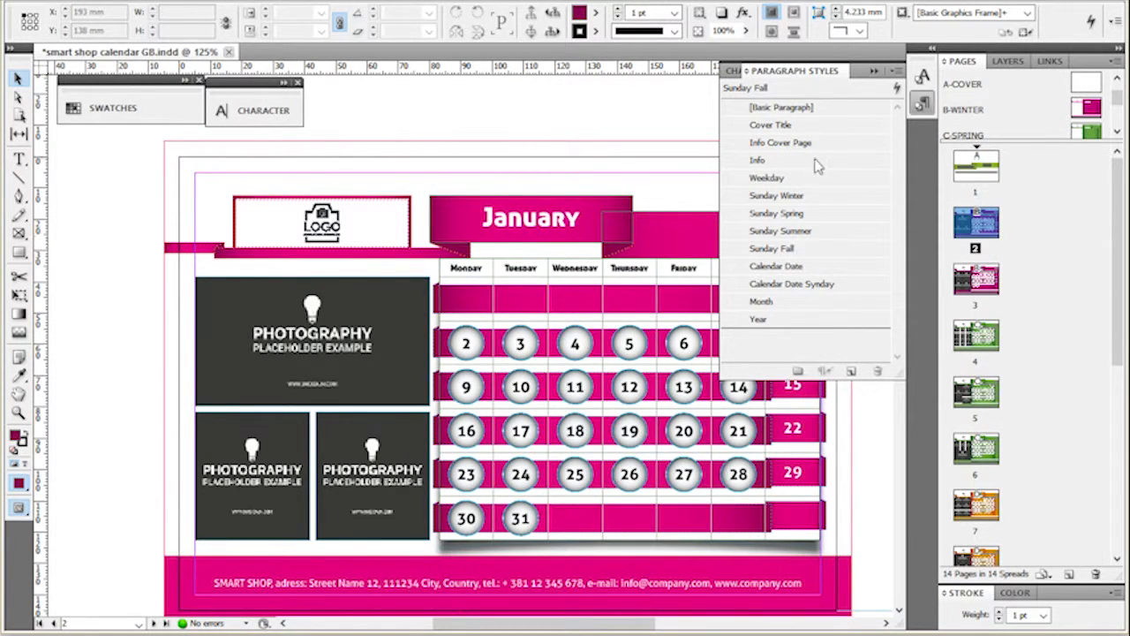
drag(616, 139, 495, 112)
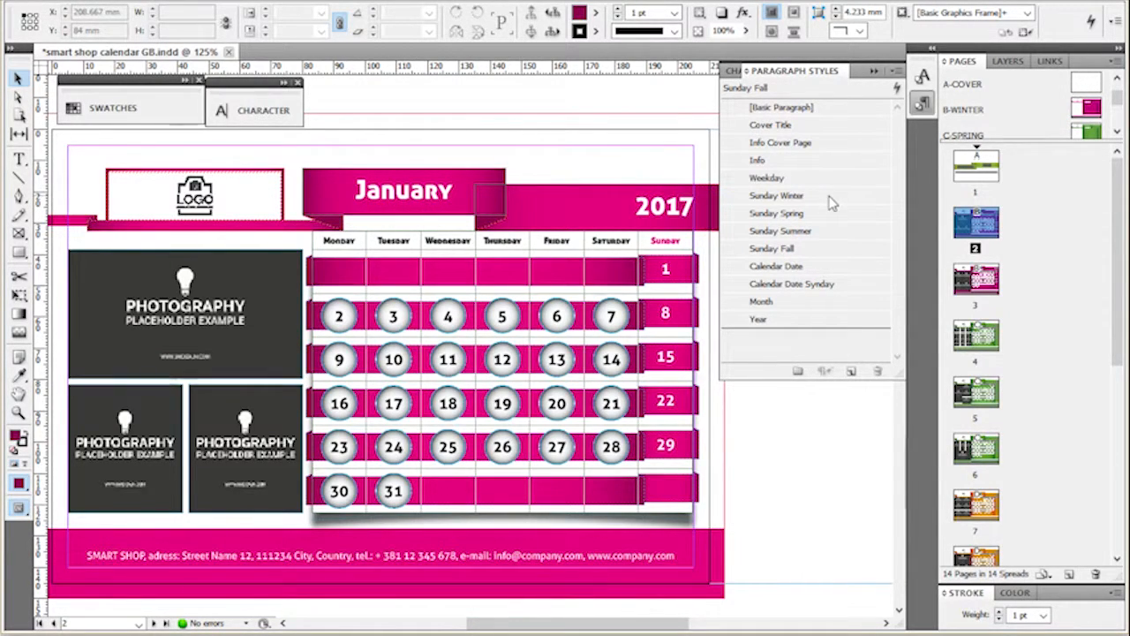
- In the Month paragraph style's basic character formats, set the font to Arial, the style to Bold and the case to All Caps
double_click(820, 306)
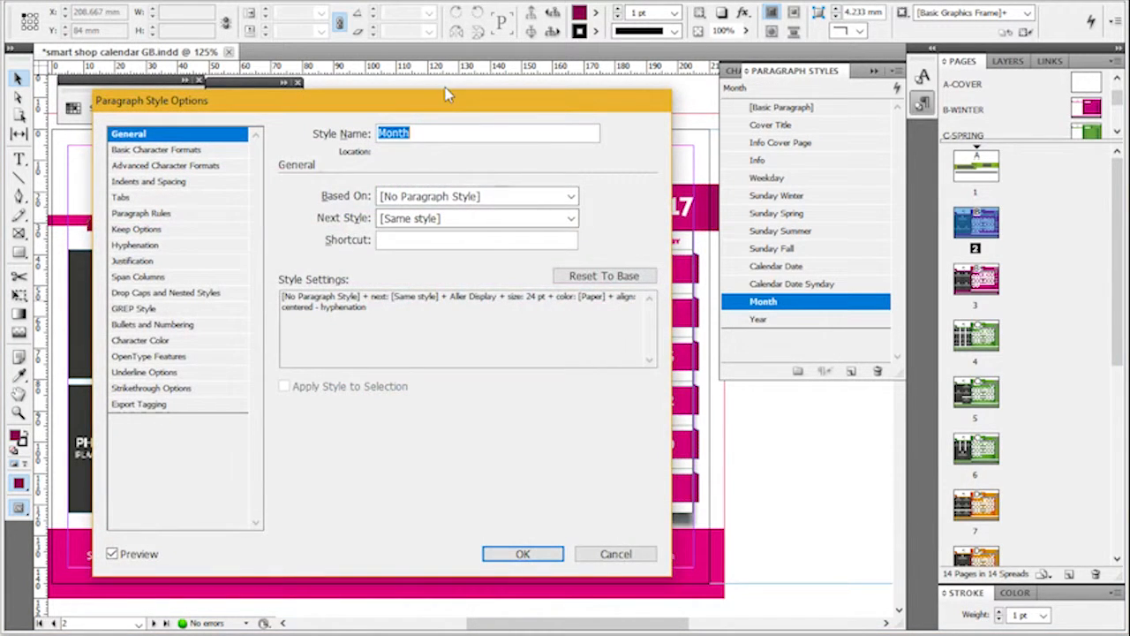
drag(450, 104, 902, 99)
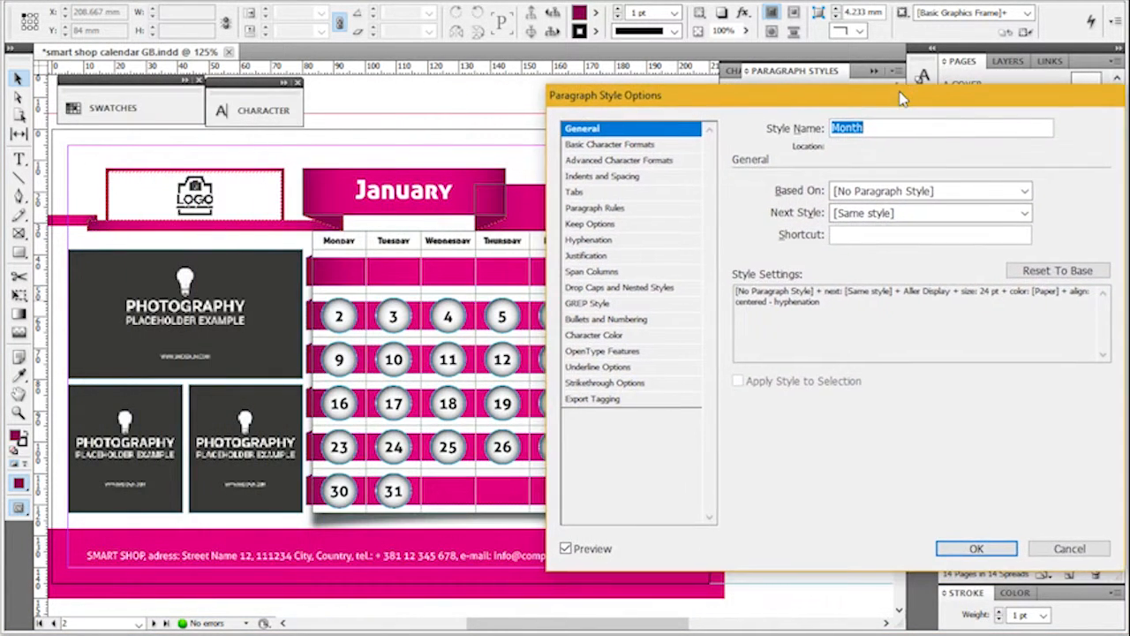
click(583, 145)
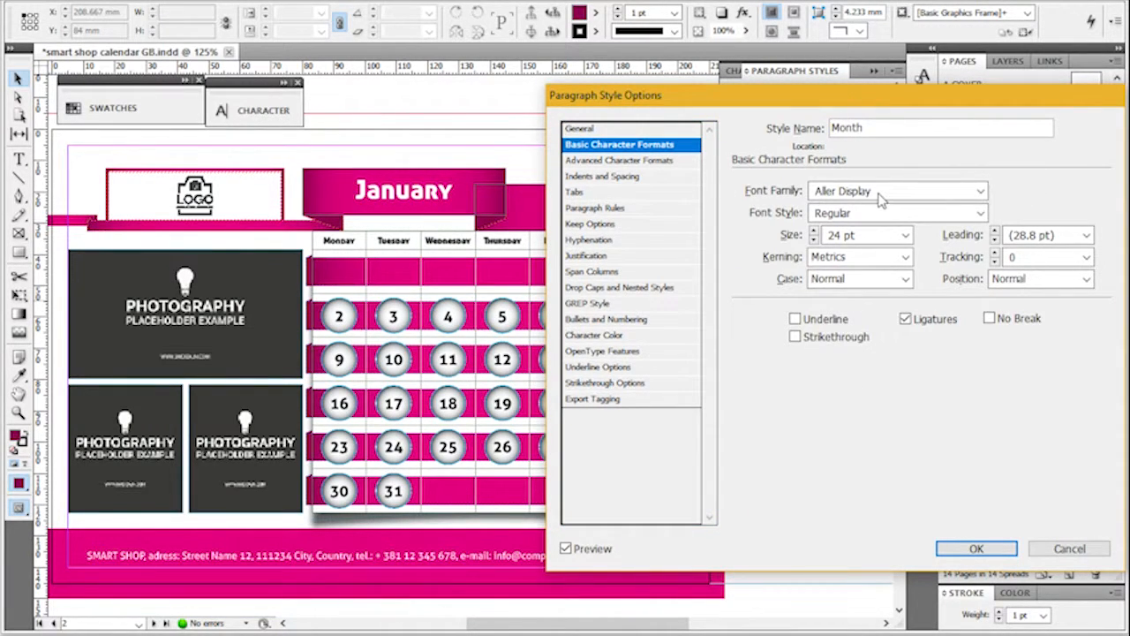
click(981, 192)
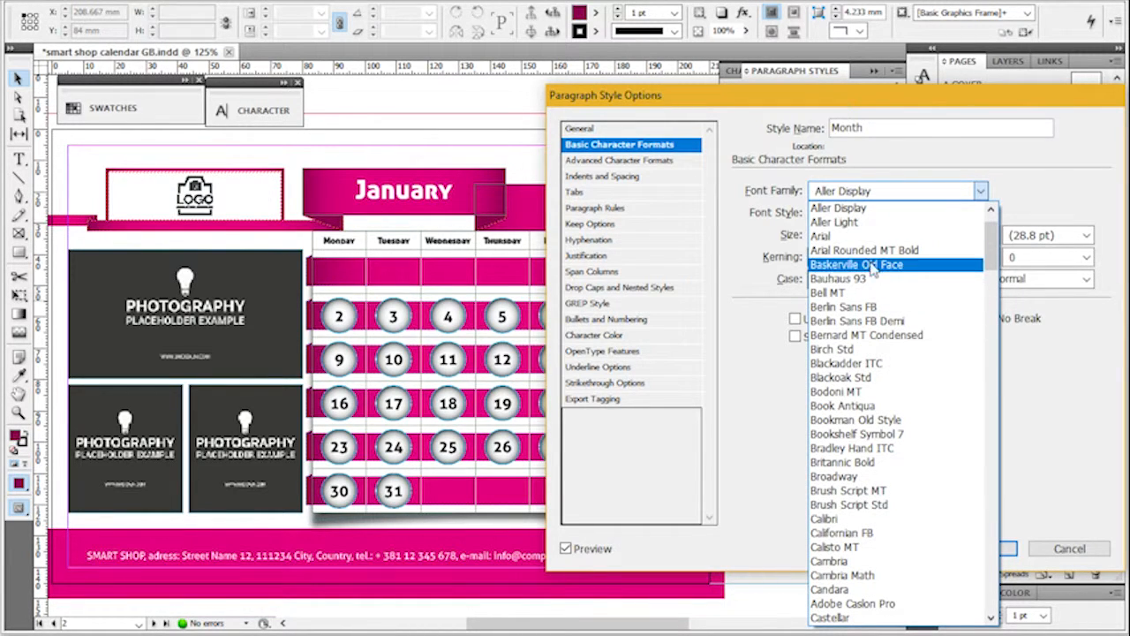
click(871, 238)
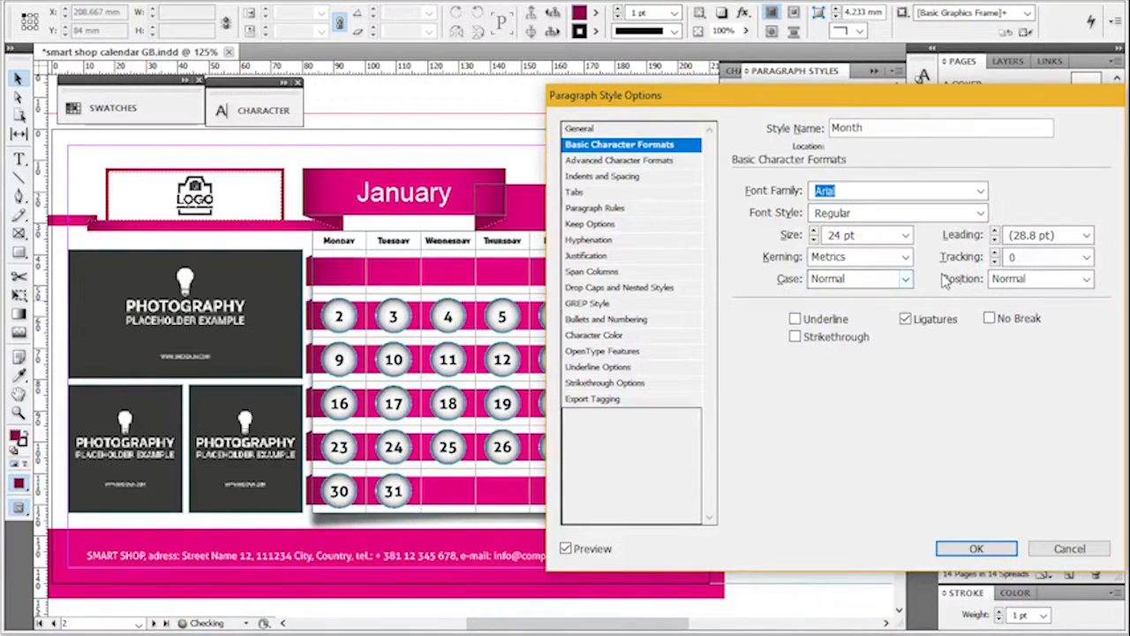
click(981, 213)
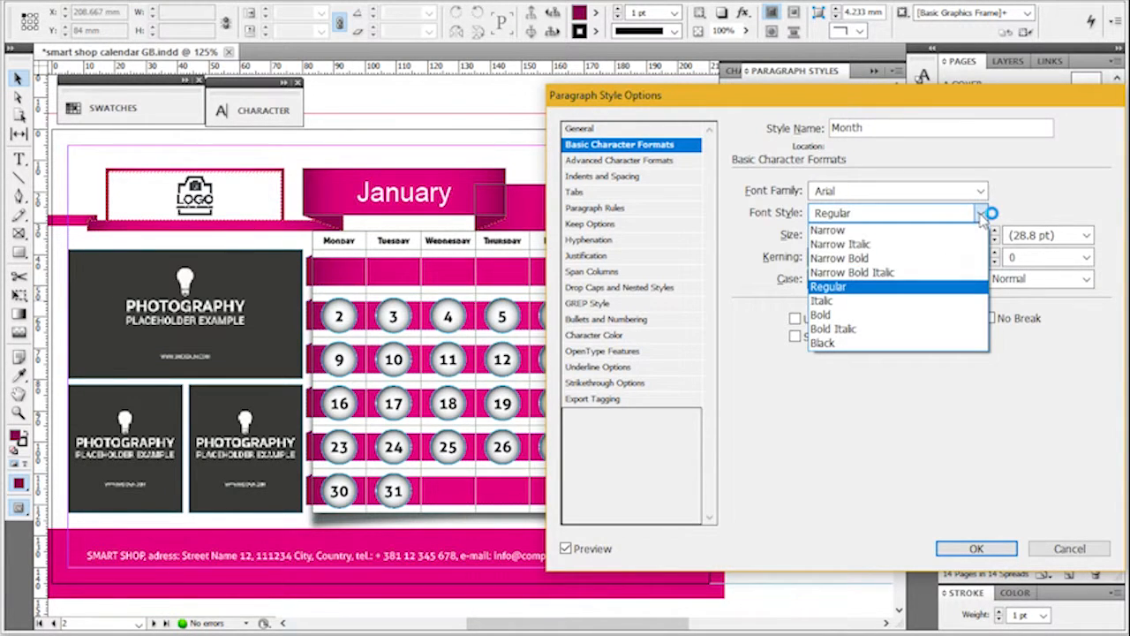
click(834, 316)
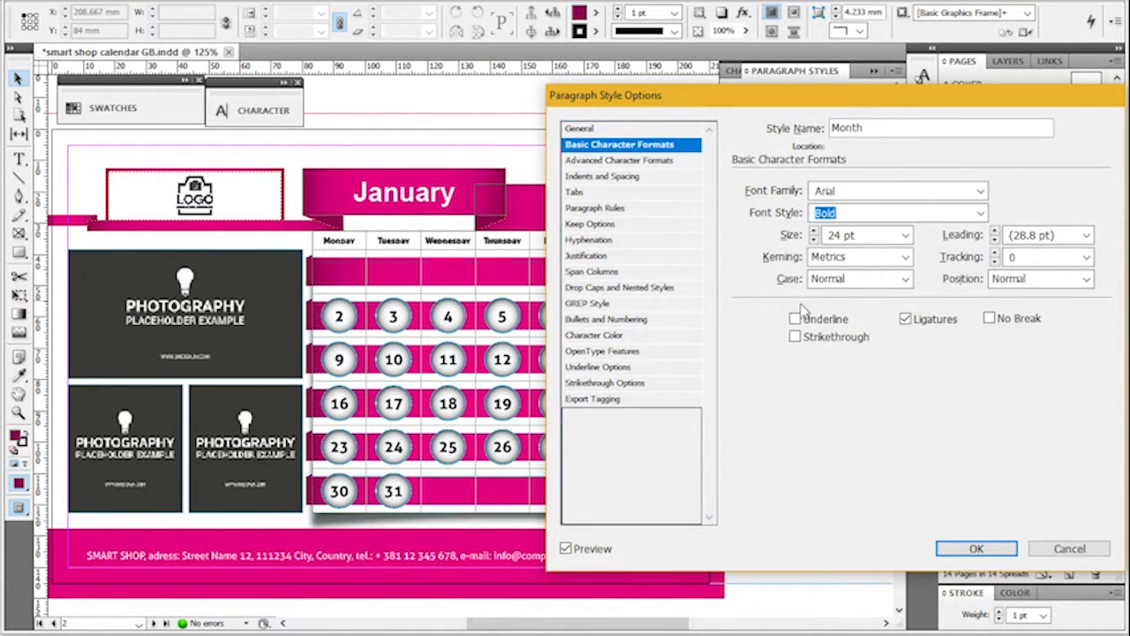
click(823, 281)
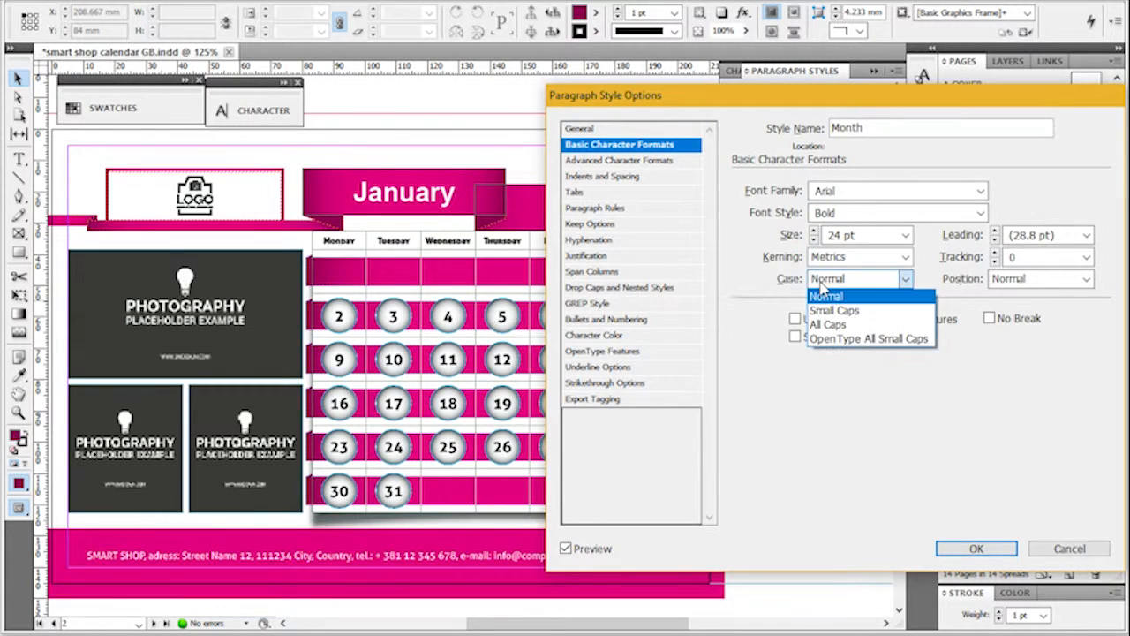
click(829, 324)
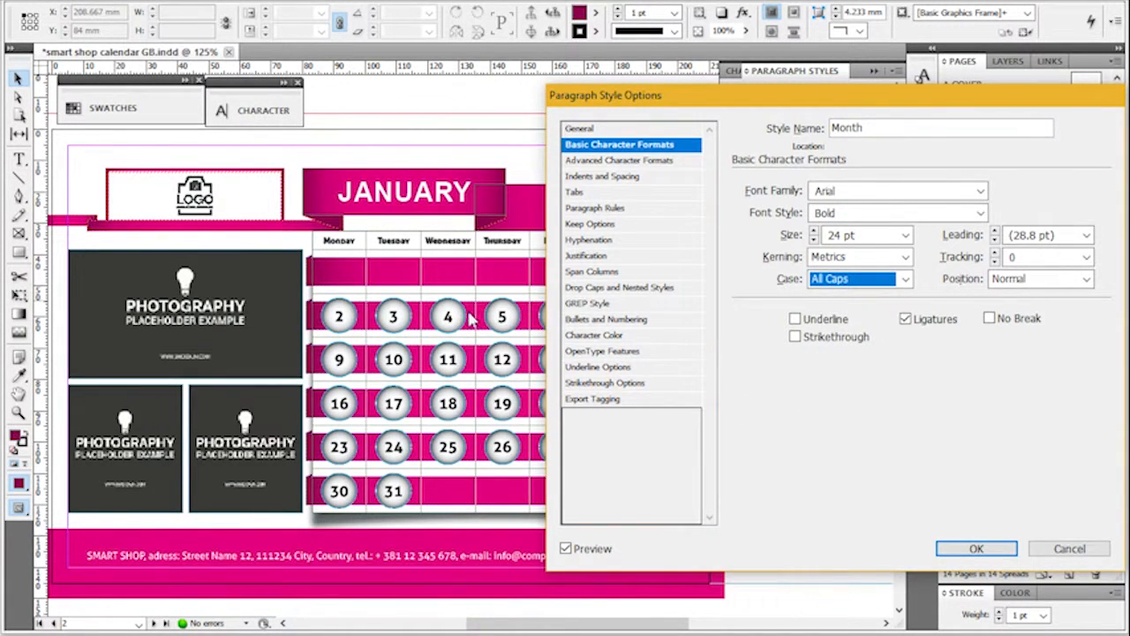
- Try Left and Right alignment for the Month paragraph style, and return the alignment to Center
click(615, 165)
click(617, 177)
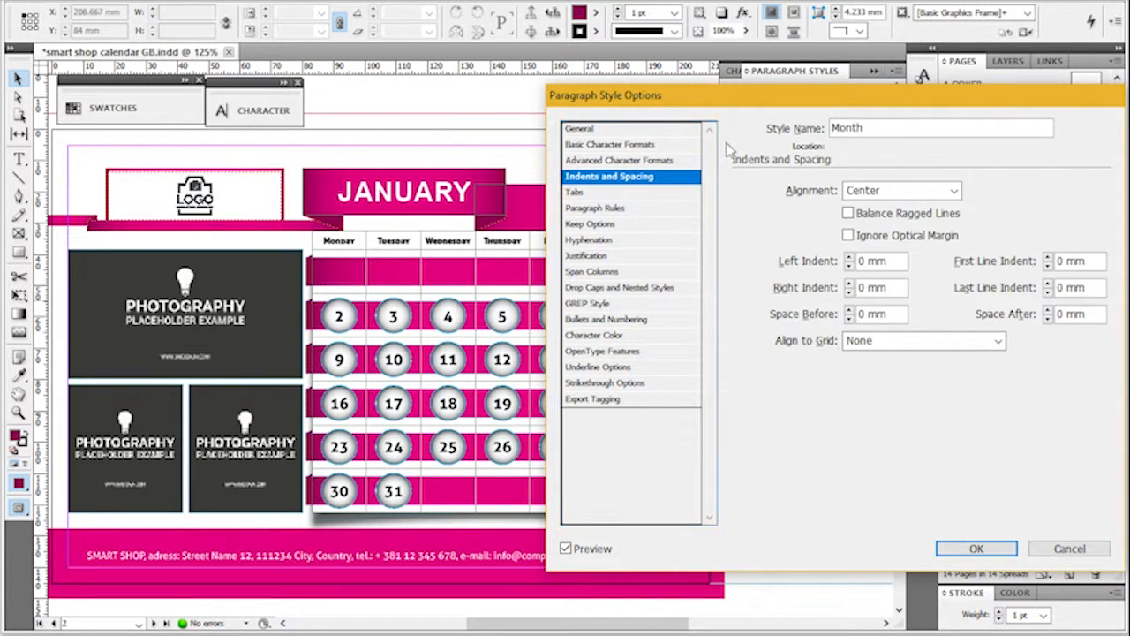
click(897, 190)
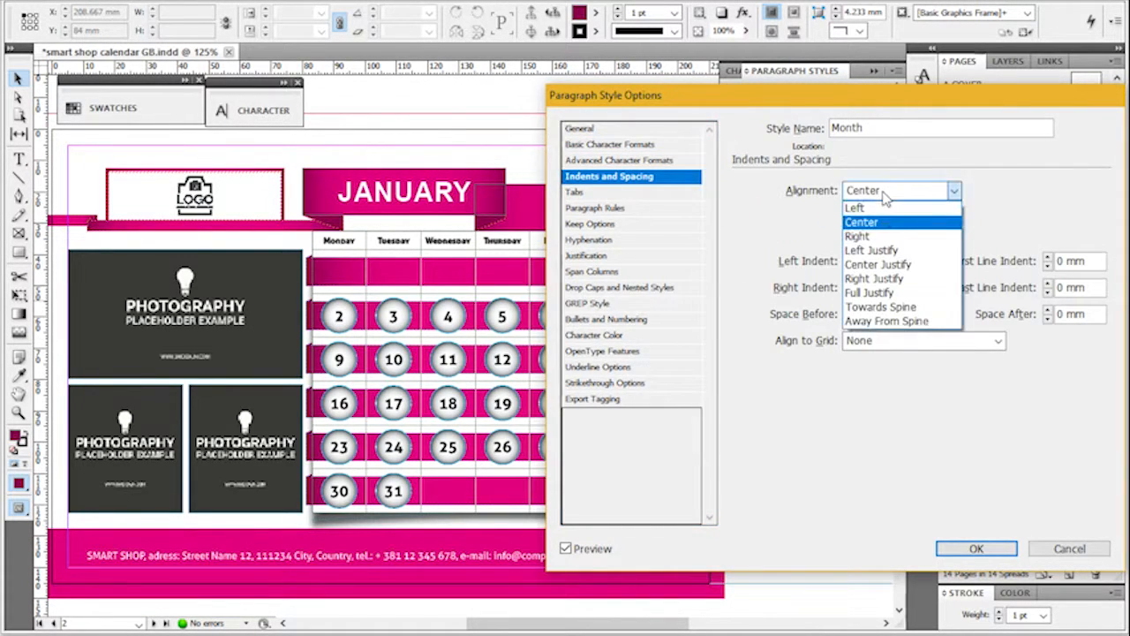
click(883, 203)
click(887, 189)
click(884, 235)
click(894, 193)
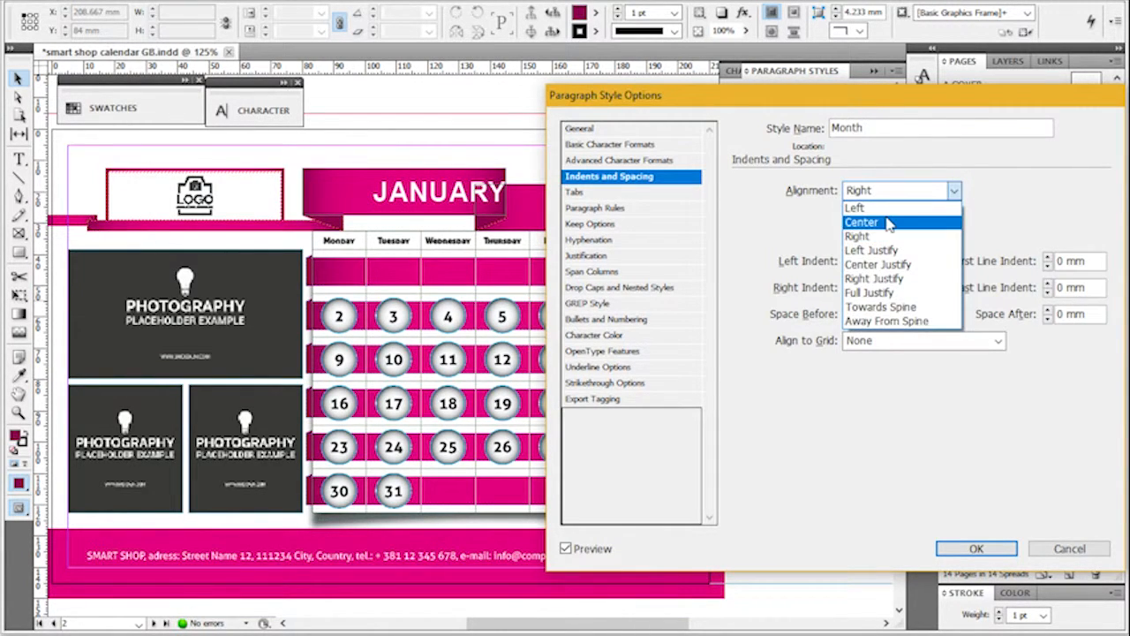
click(890, 220)
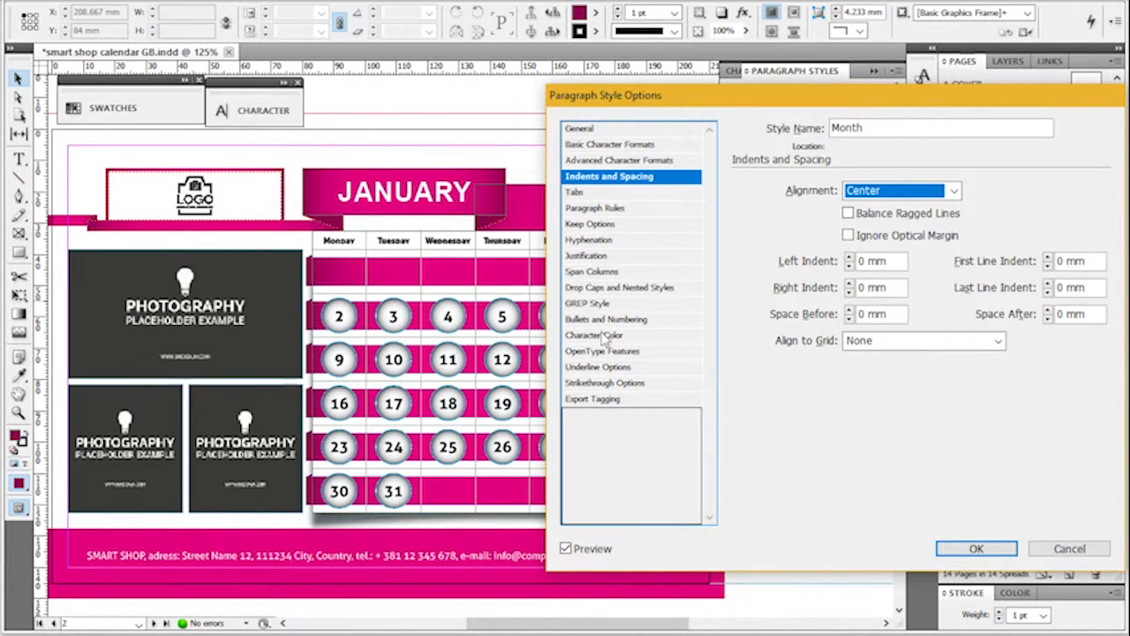
- Try magenta, orange and red as the Month style's character color, and settle on the white swatch C=0 M=0 Y=0 K=0
click(636, 304)
click(634, 319)
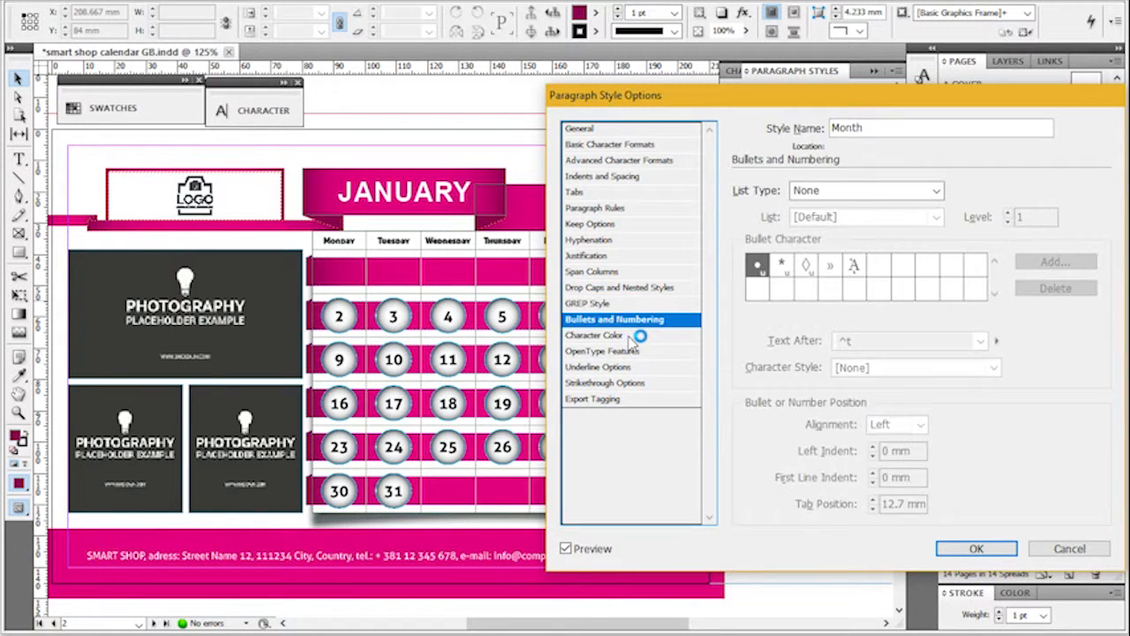
click(634, 335)
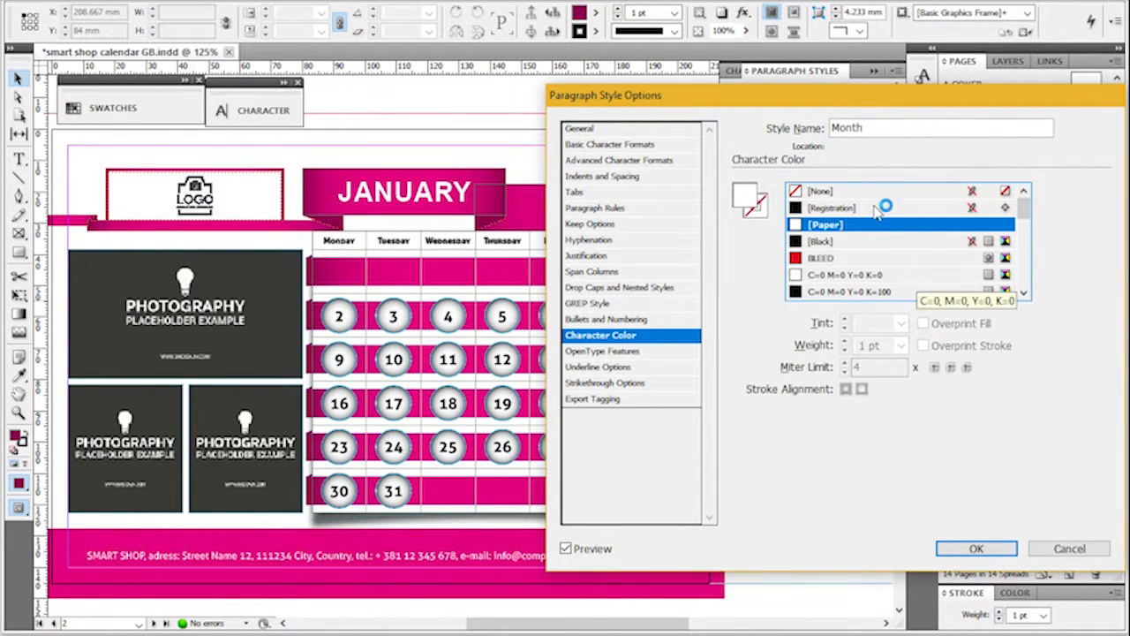
scroll(879, 257, down, 4)
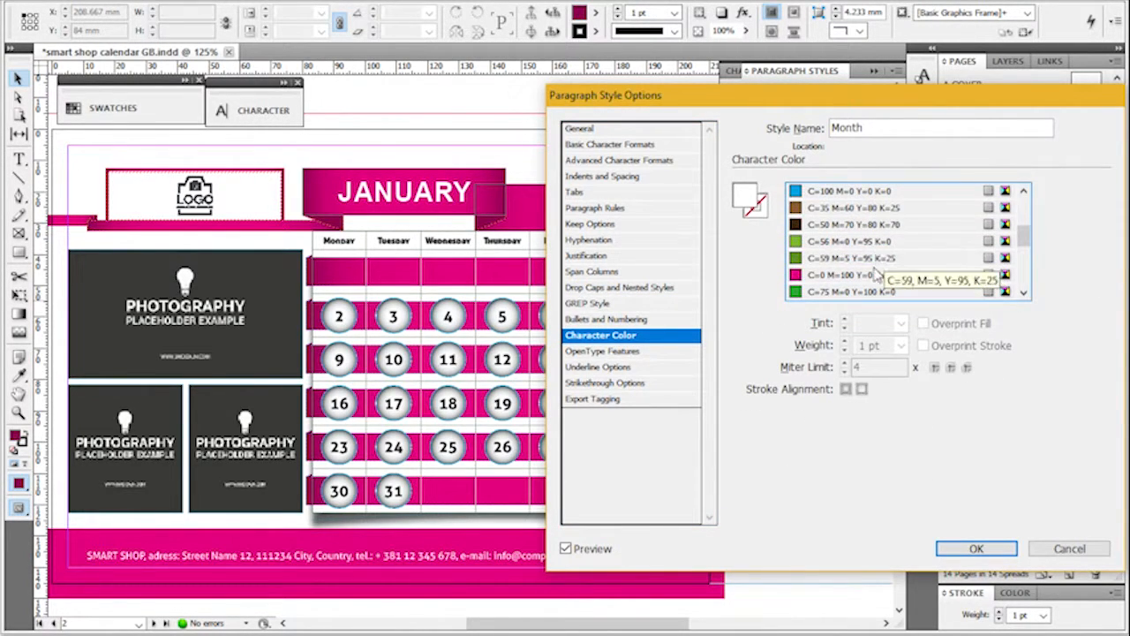
click(879, 274)
scroll(898, 256, down, 8)
scroll(899, 256, up, 10)
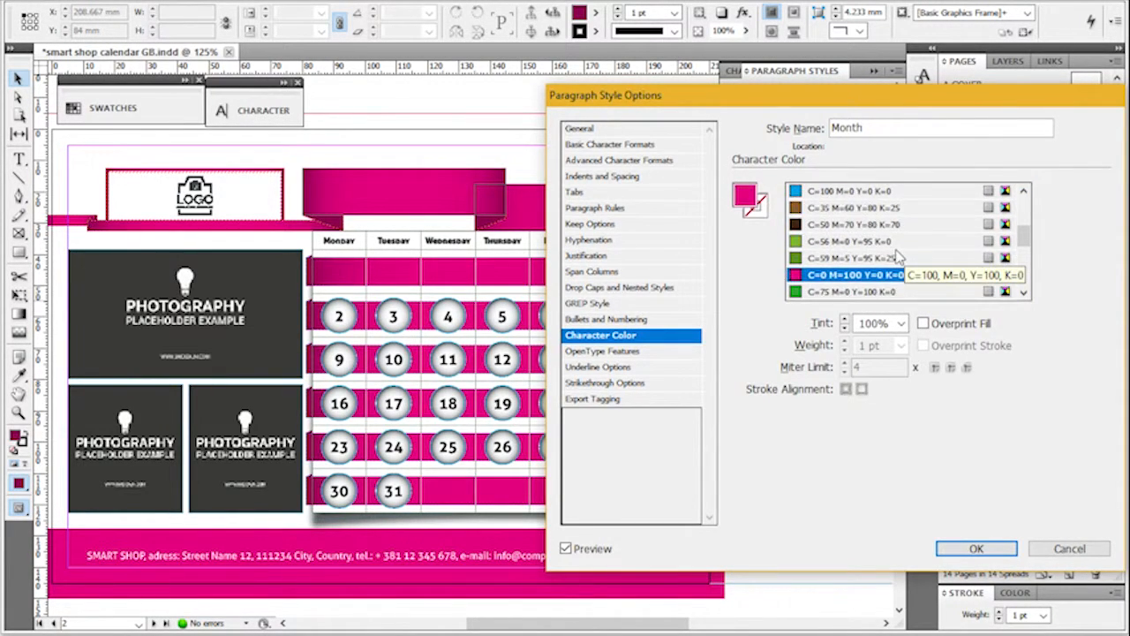
click(894, 258)
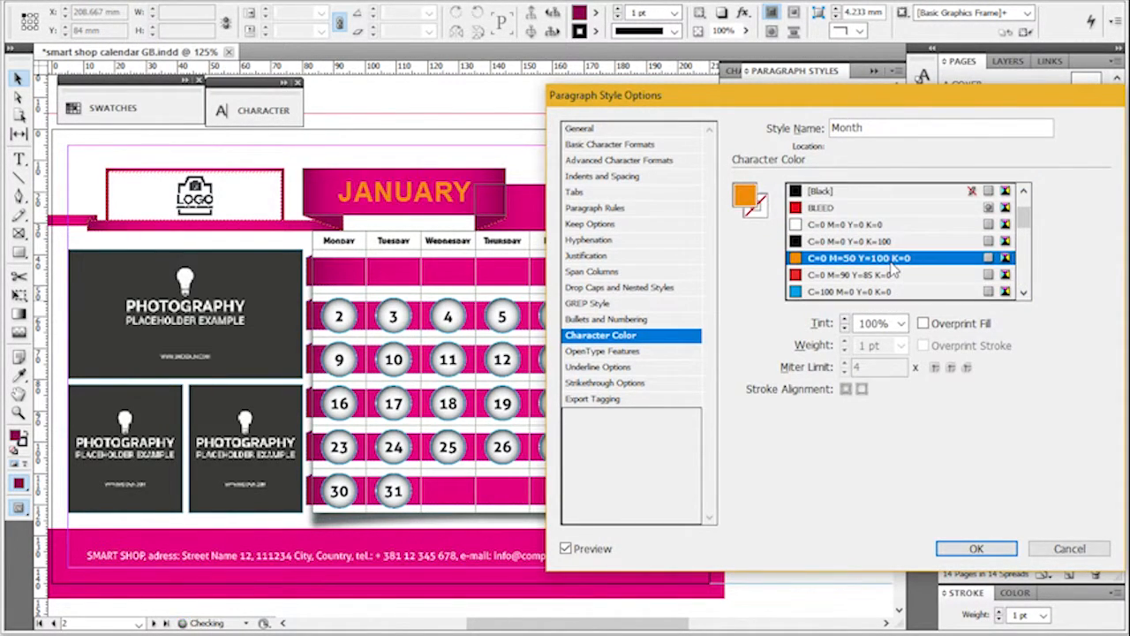
click(901, 276)
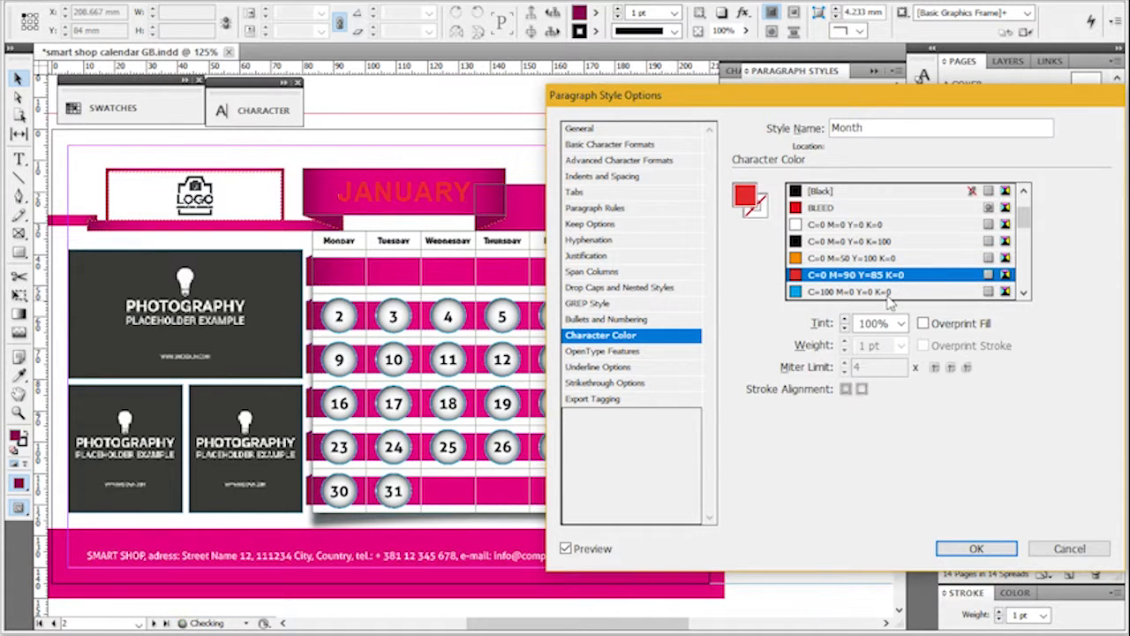
click(881, 226)
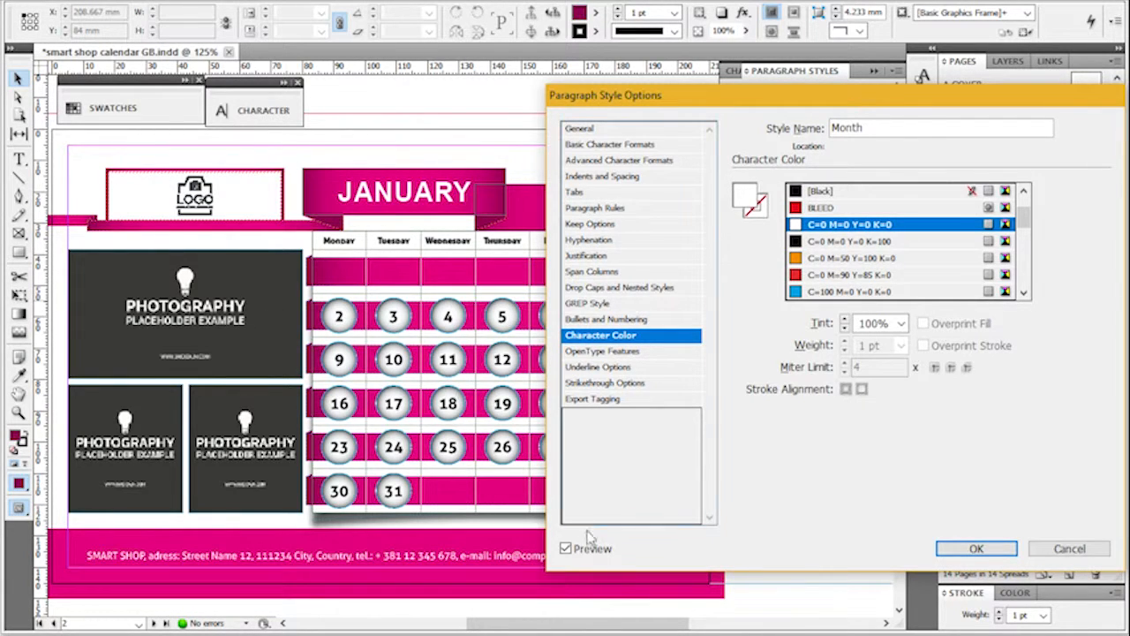
- Compare the January heading with the style preview off and on, and apply the Month style changes
click(566, 550)
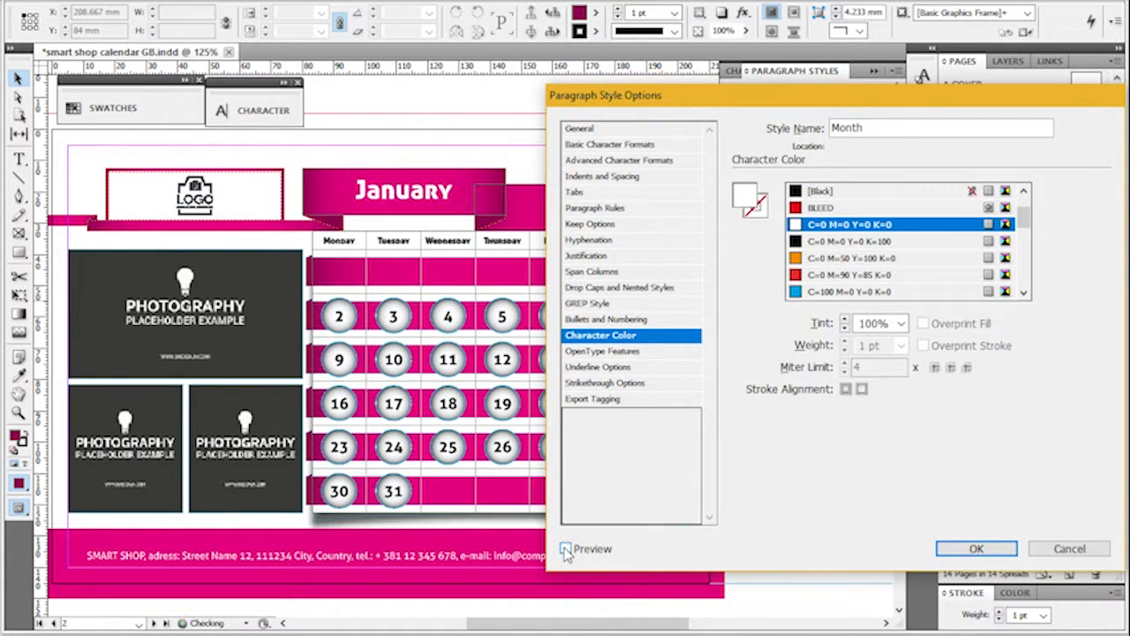
click(566, 549)
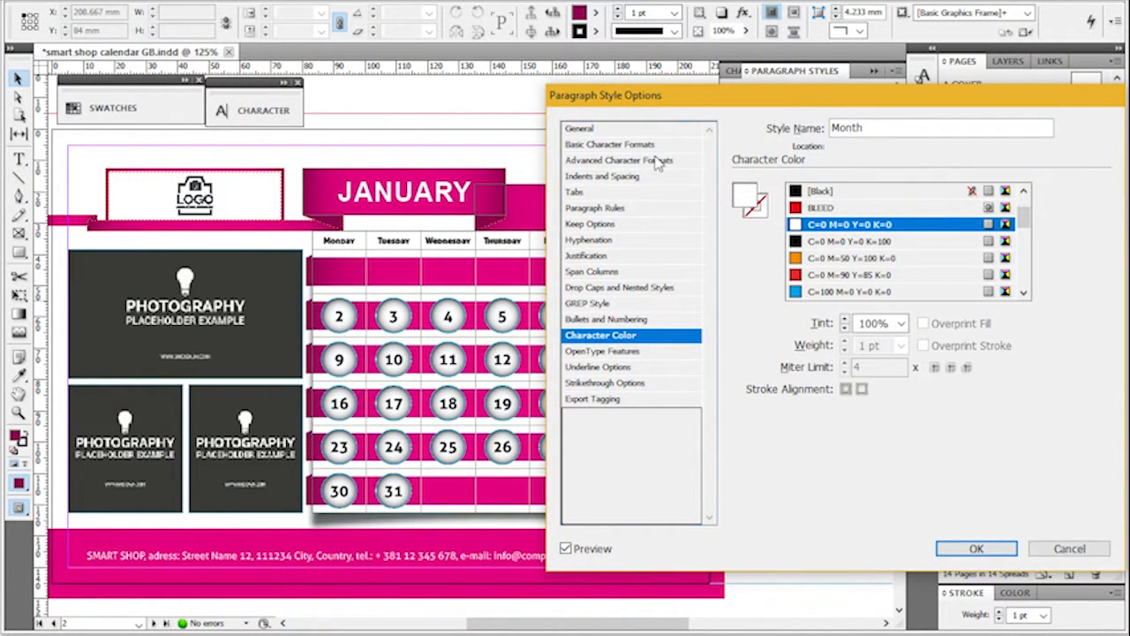
click(976, 549)
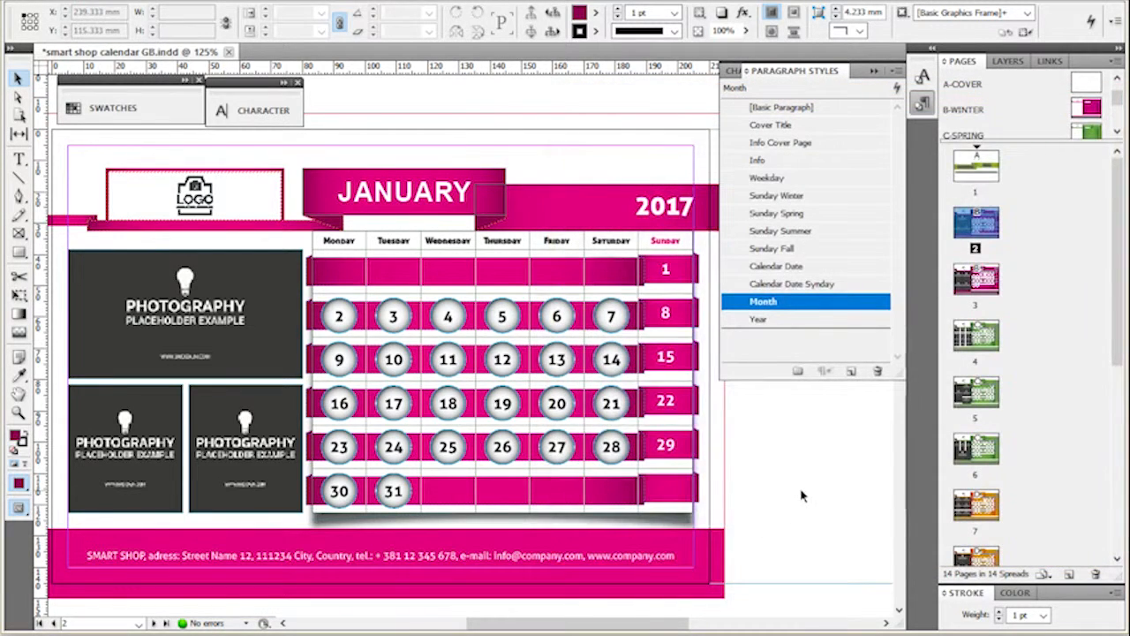
- Check the month headings on the February, March and April pages
scroll(802, 495, down, 6)
scroll(802, 495, down, 10)
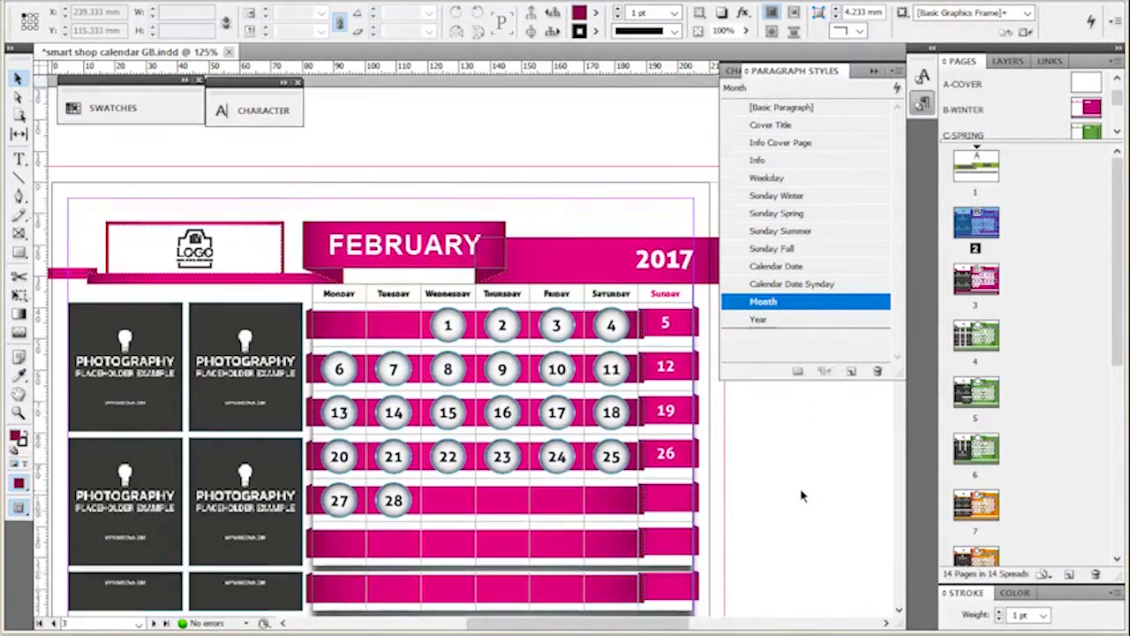
scroll(802, 495, down, 10)
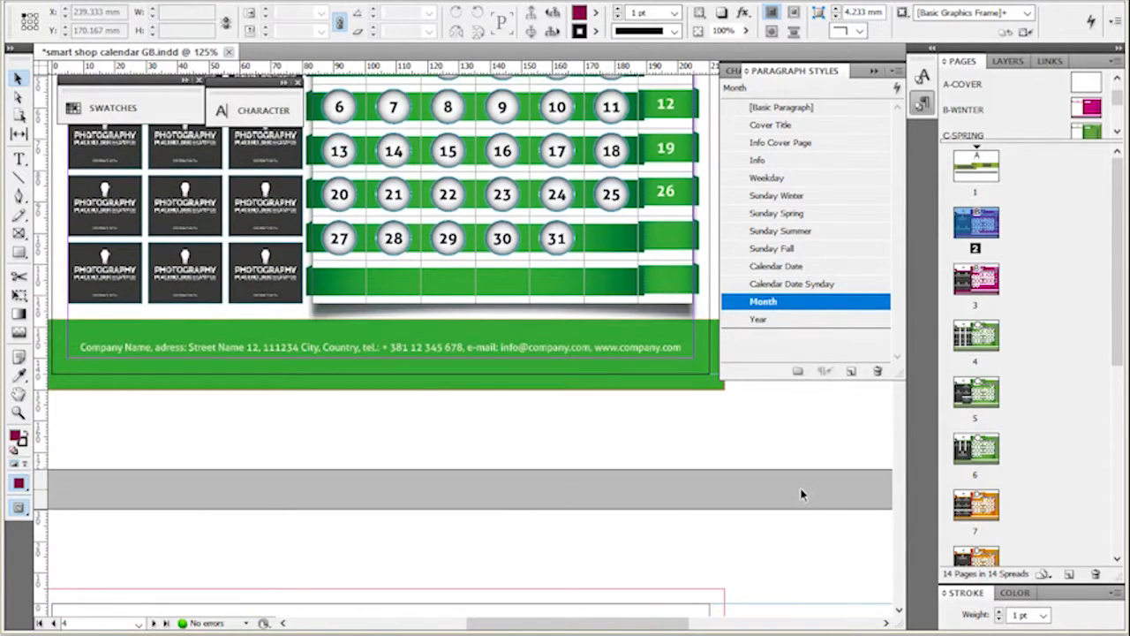
scroll(802, 495, down, 2)
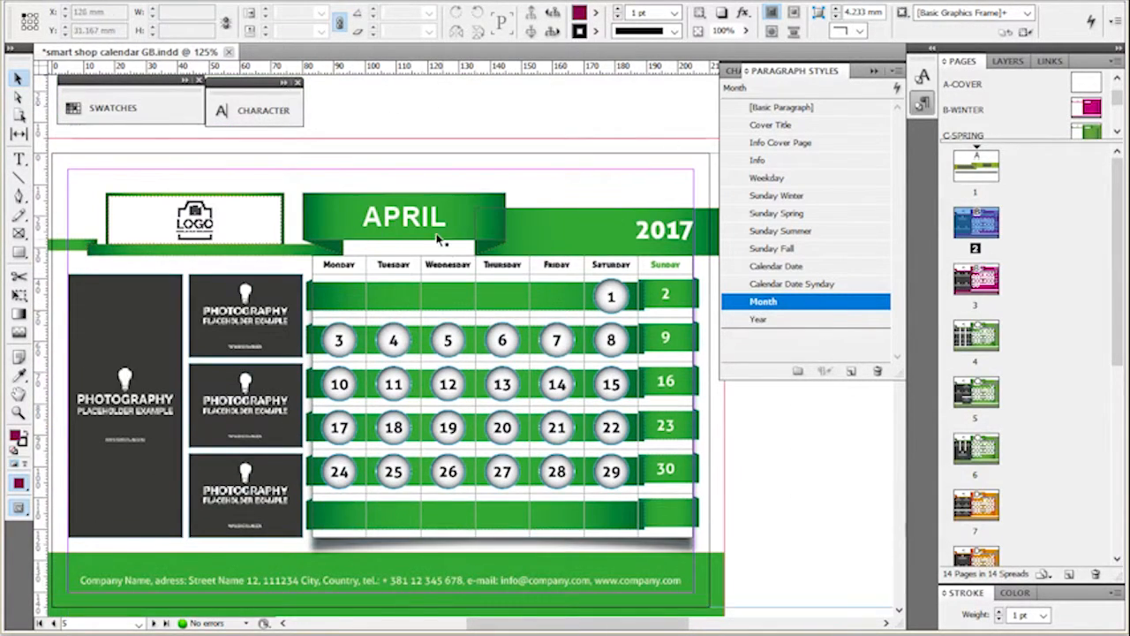
- Check the month headings on the April and May pages, and return to the February page
scroll(822, 508, down, 5)
scroll(830, 499, down, 5)
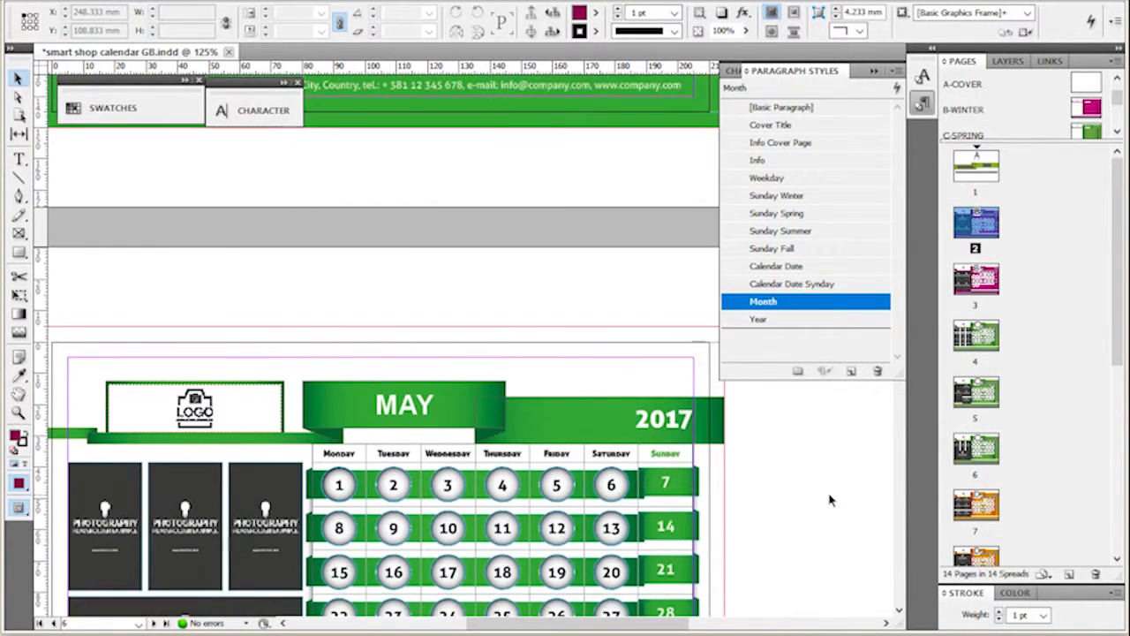
scroll(782, 491, down, 8)
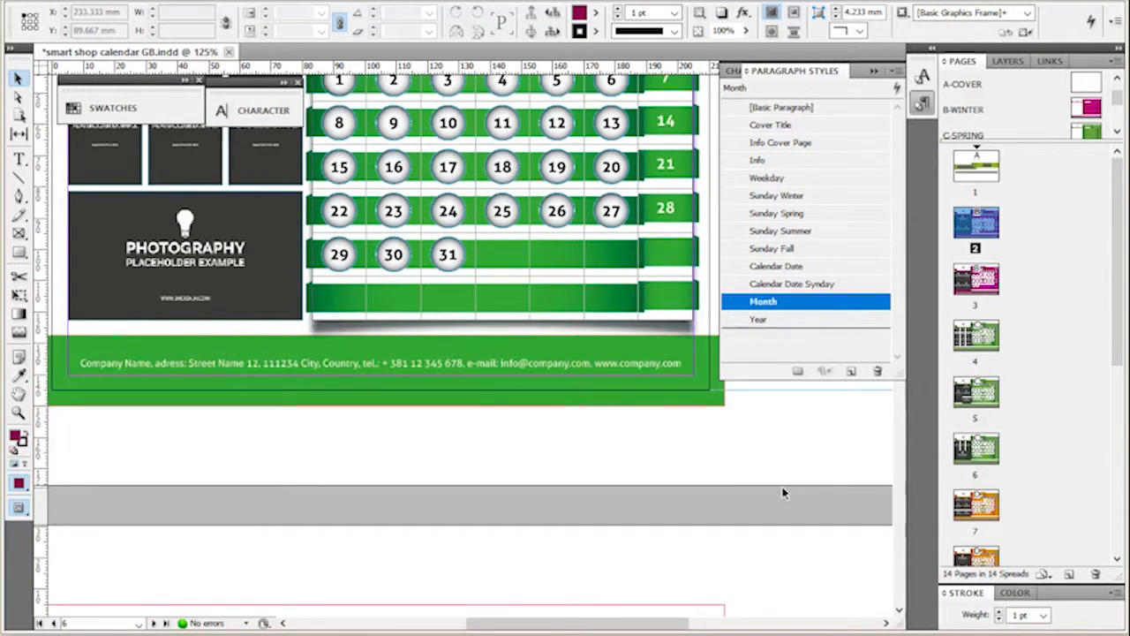
scroll(846, 507, down, 2)
scroll(847, 508, up, 8)
scroll(848, 508, up, 8)
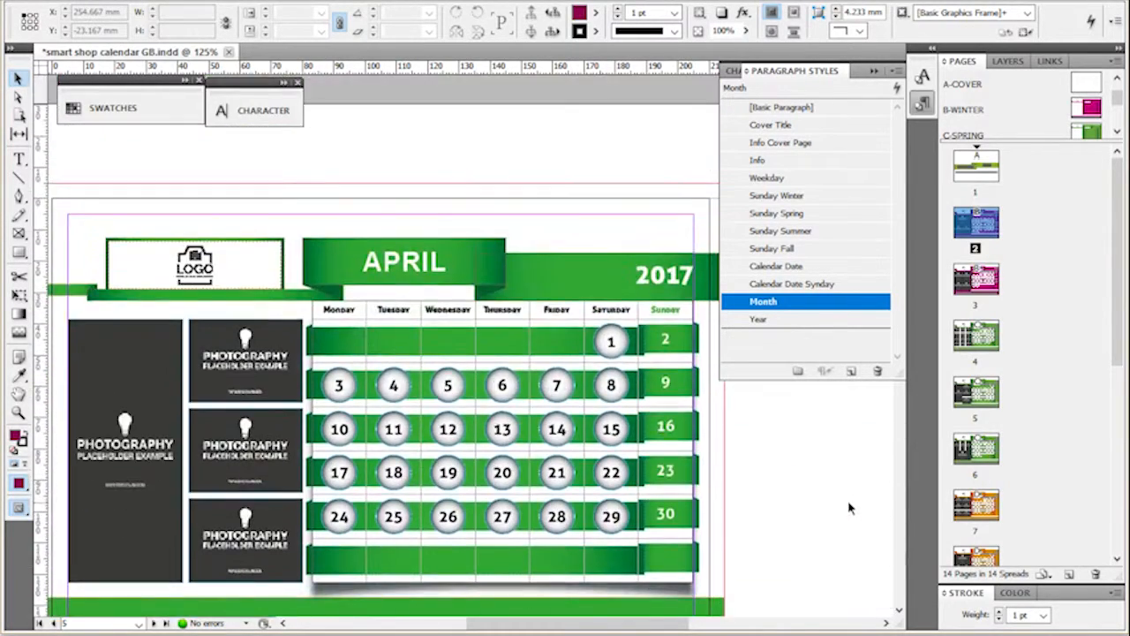
scroll(849, 508, up, 8)
scroll(849, 508, up, 8)
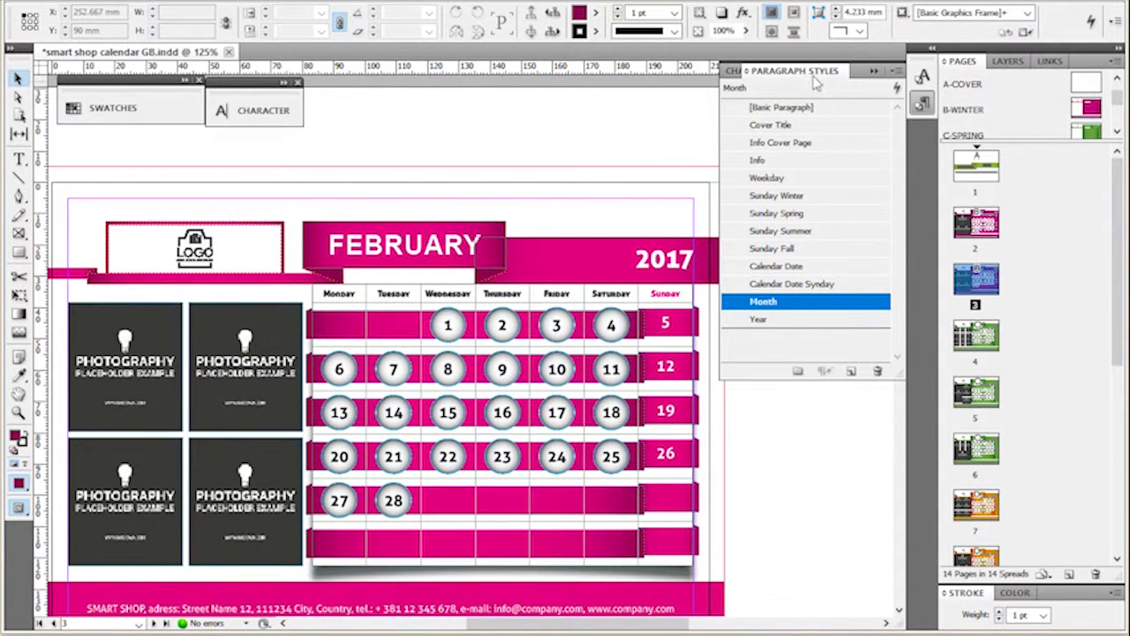
- Set the Calendar Date paragraph style's font size to 20 pt and check the dates on the February and March pages
double_click(845, 268)
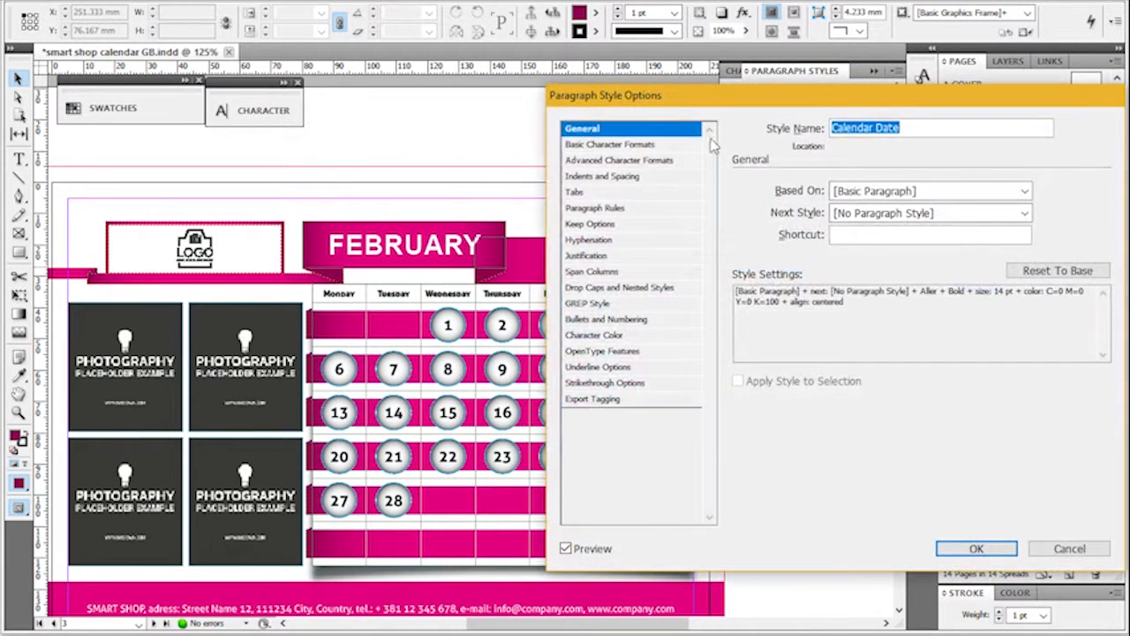
click(677, 145)
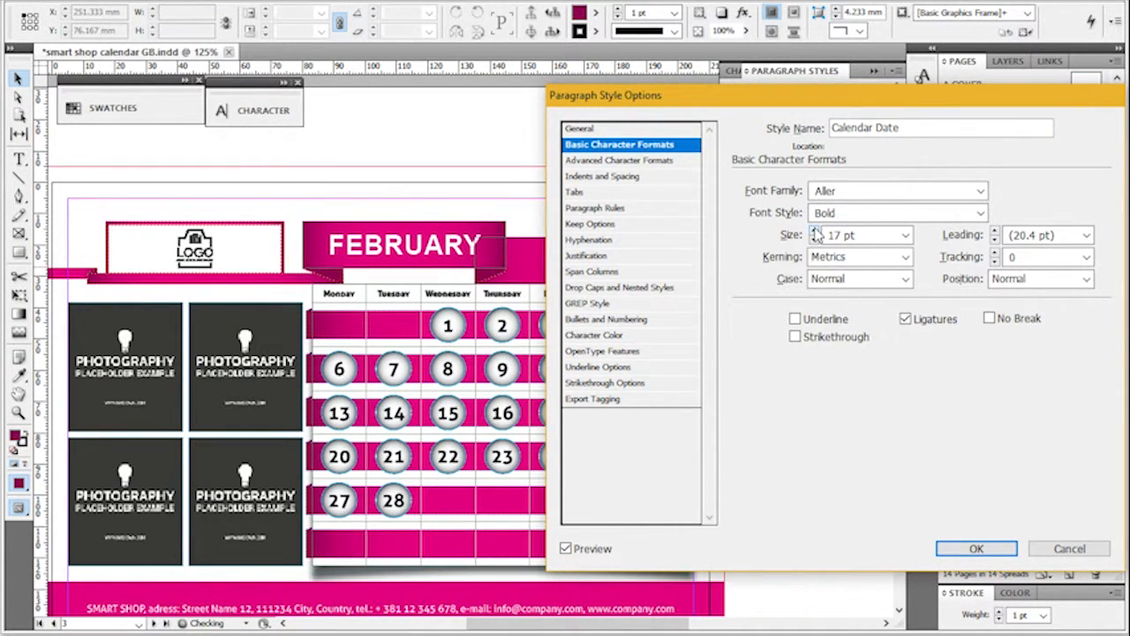
click(817, 231)
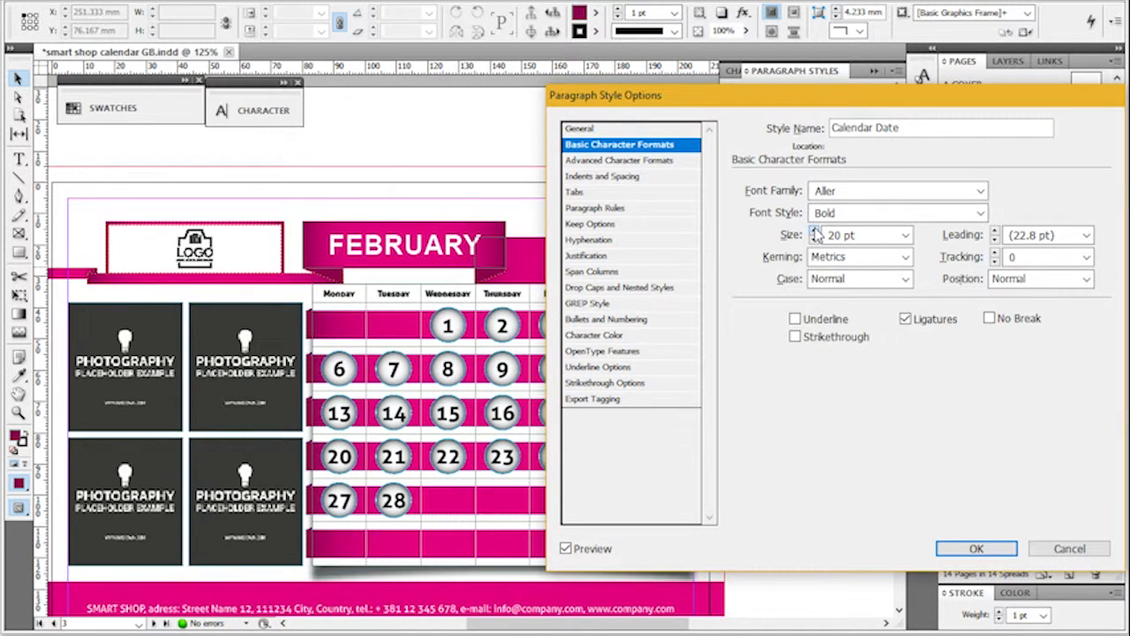
click(972, 549)
scroll(807, 433, down, 10)
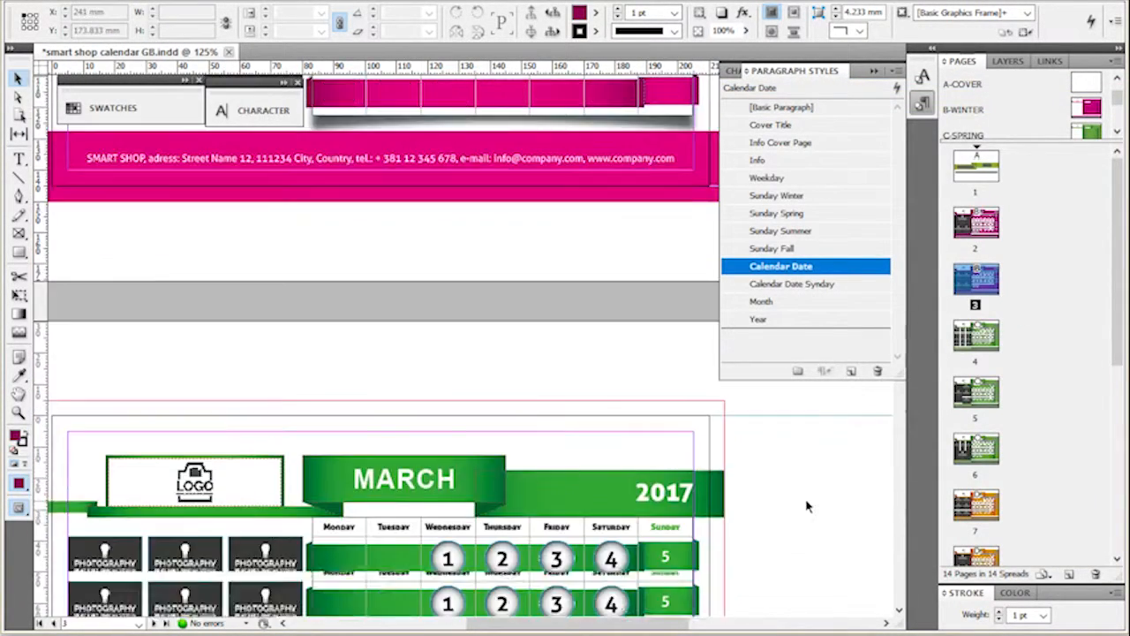
scroll(817, 558, up, 5)
scroll(817, 559, up, 5)
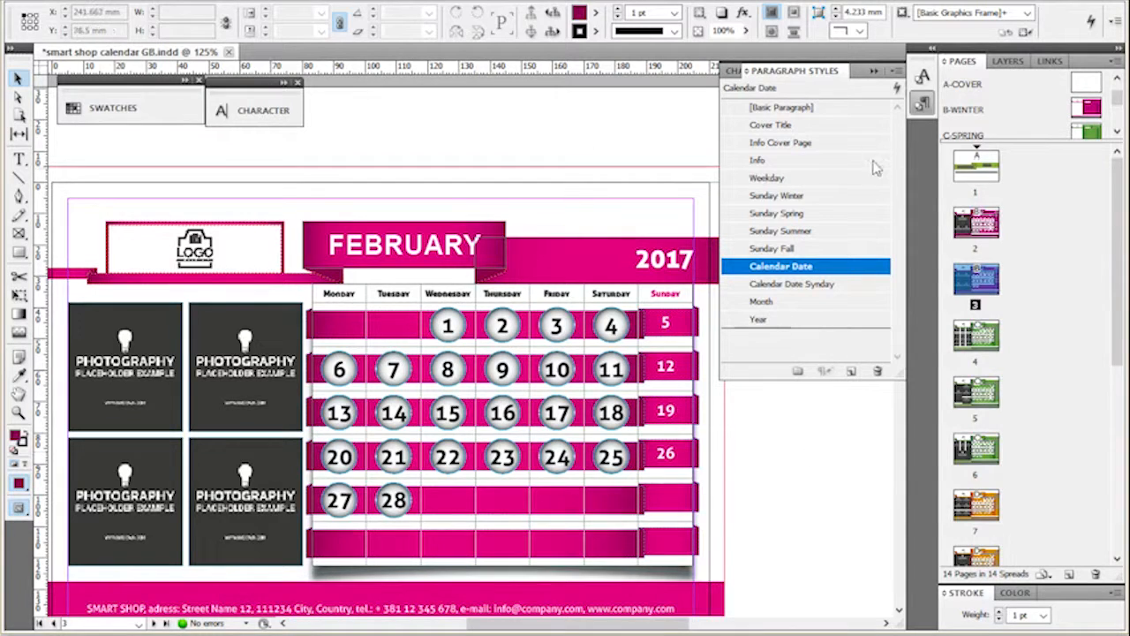
- Collapse the paragraph styles list and inspect the February page's calendar grid up close
click(923, 103)
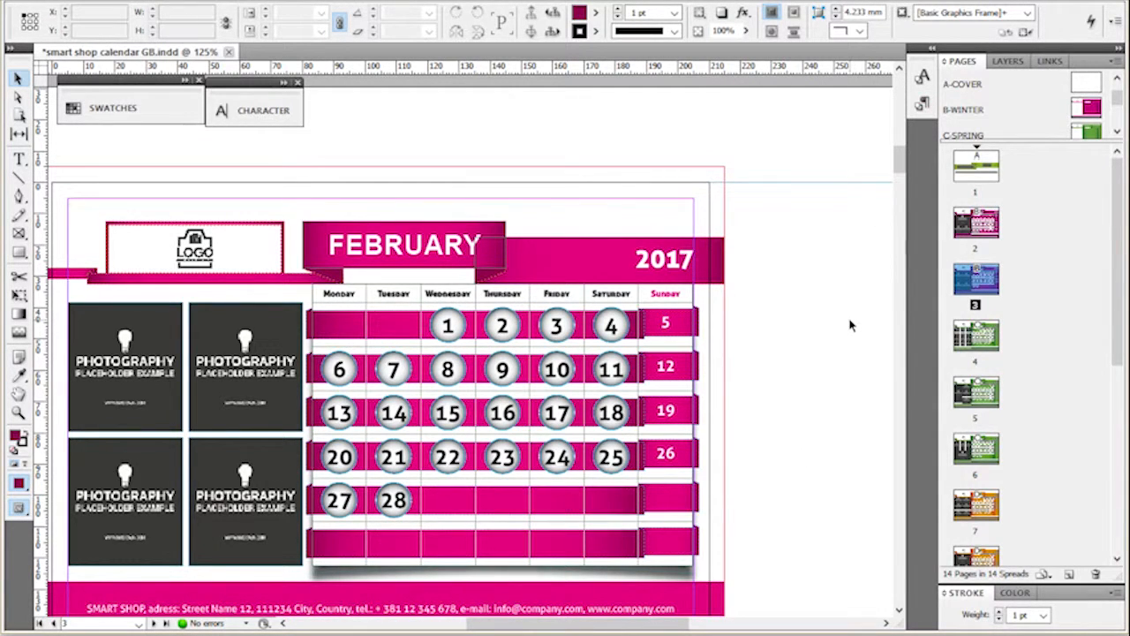
scroll(848, 340, down, 1)
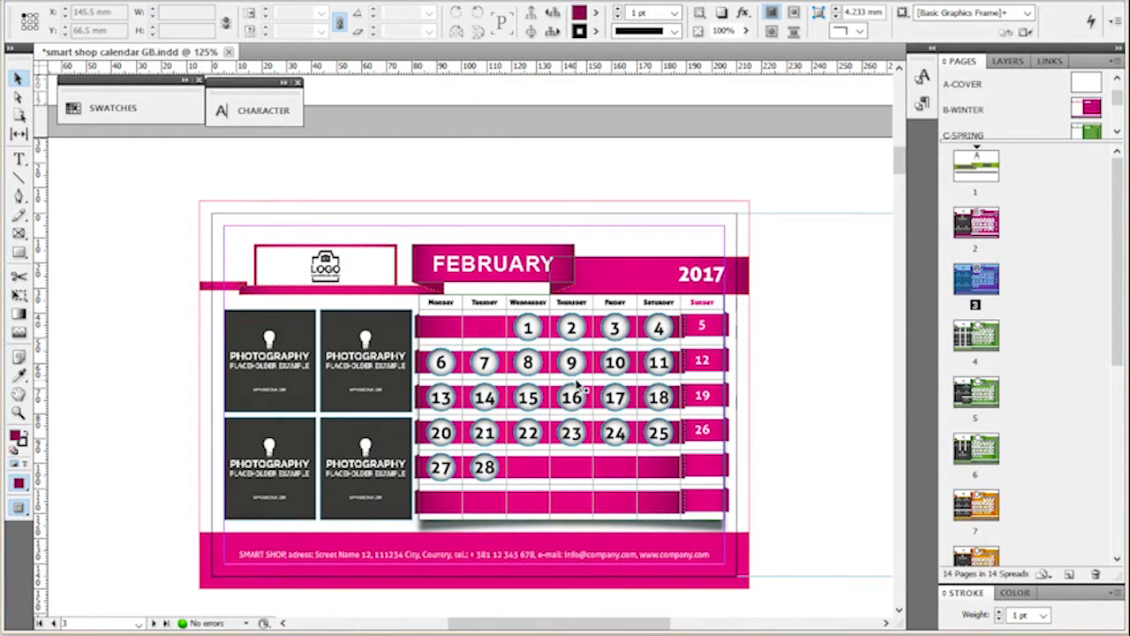
scroll(577, 385, up, 2)
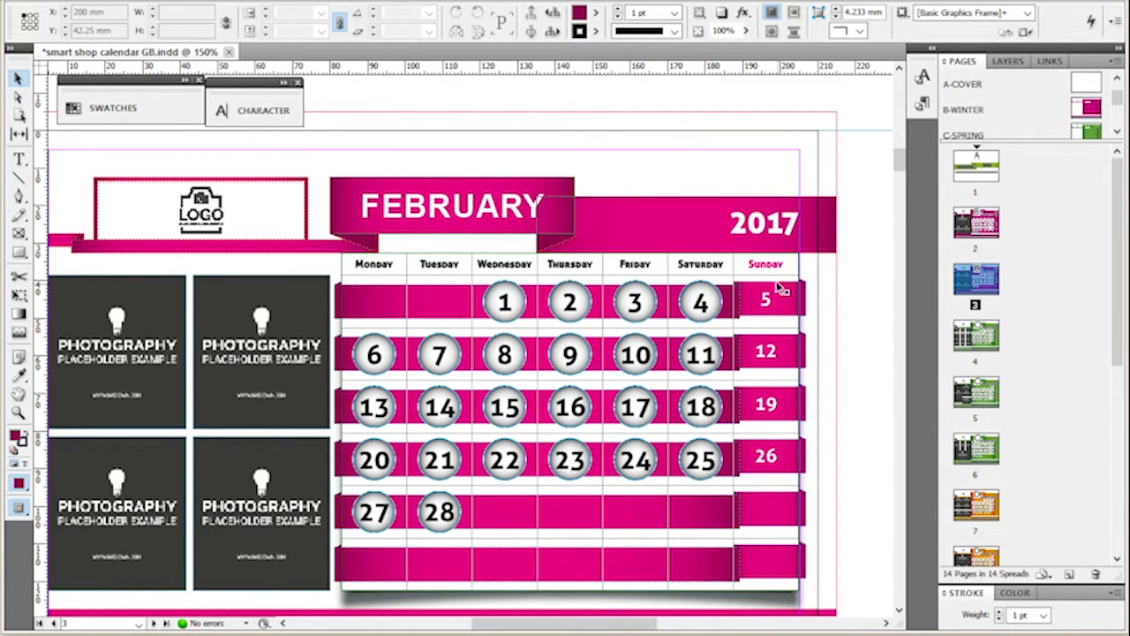
scroll(848, 344, down, 2)
scroll(855, 351, up, 2)
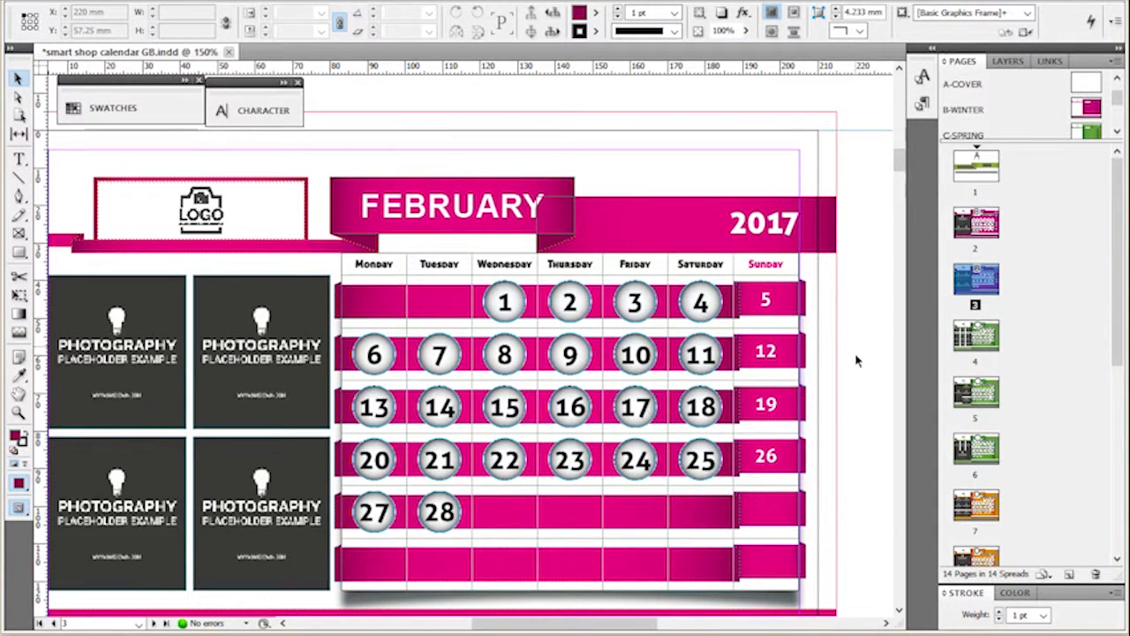
- Inspect the photo placeholders on the February page and close the floating Character and Swatches palettes
click(251, 318)
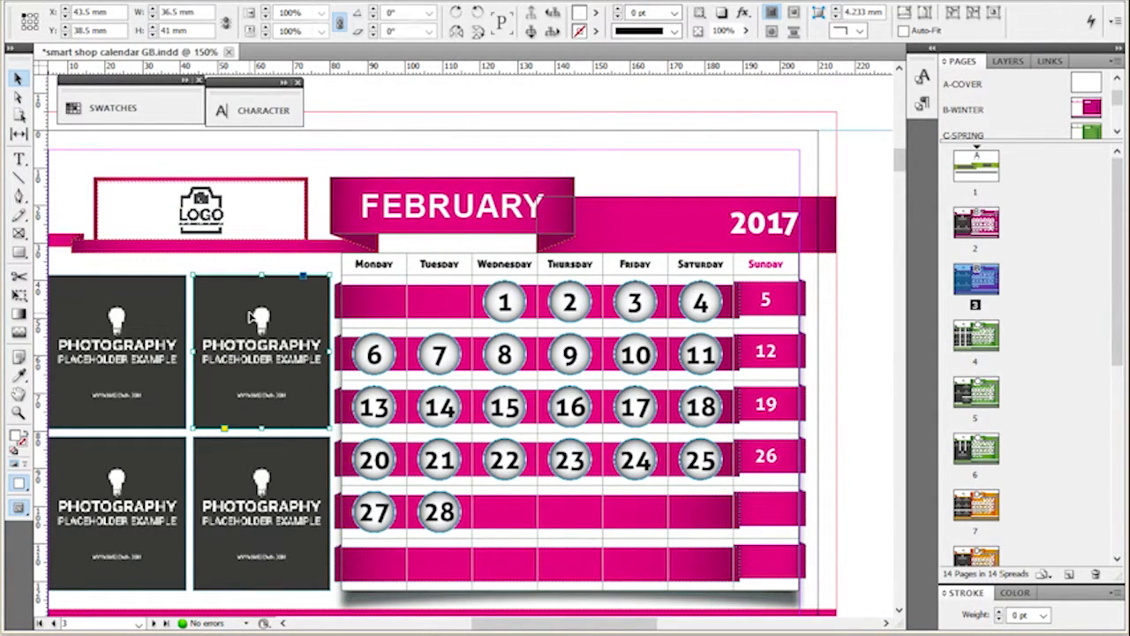
click(878, 299)
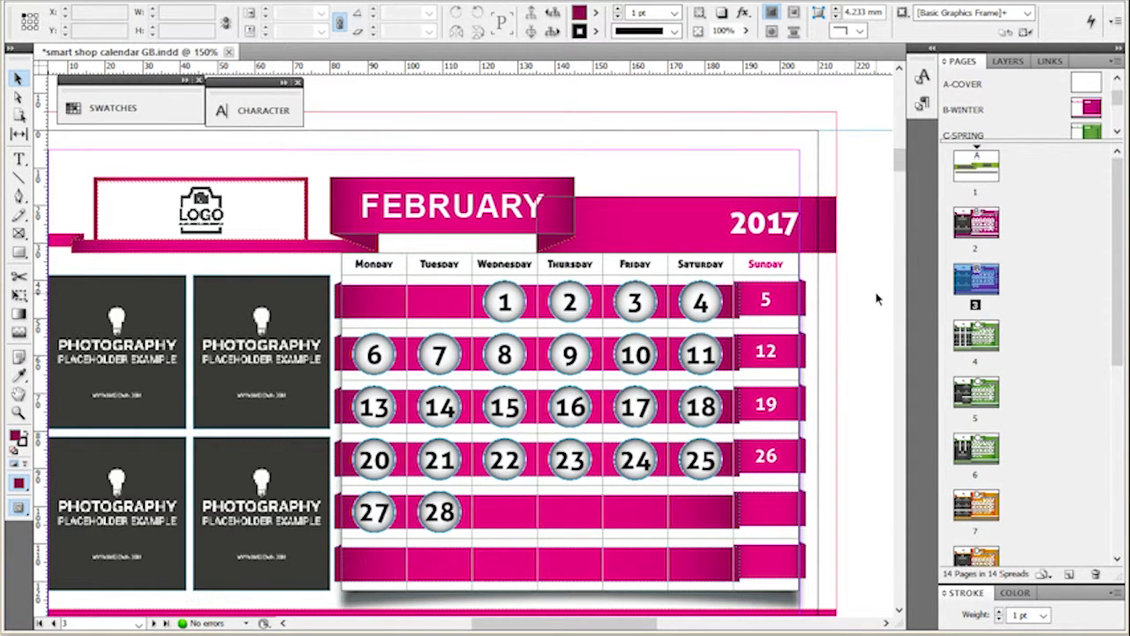
scroll(878, 298, down, 1)
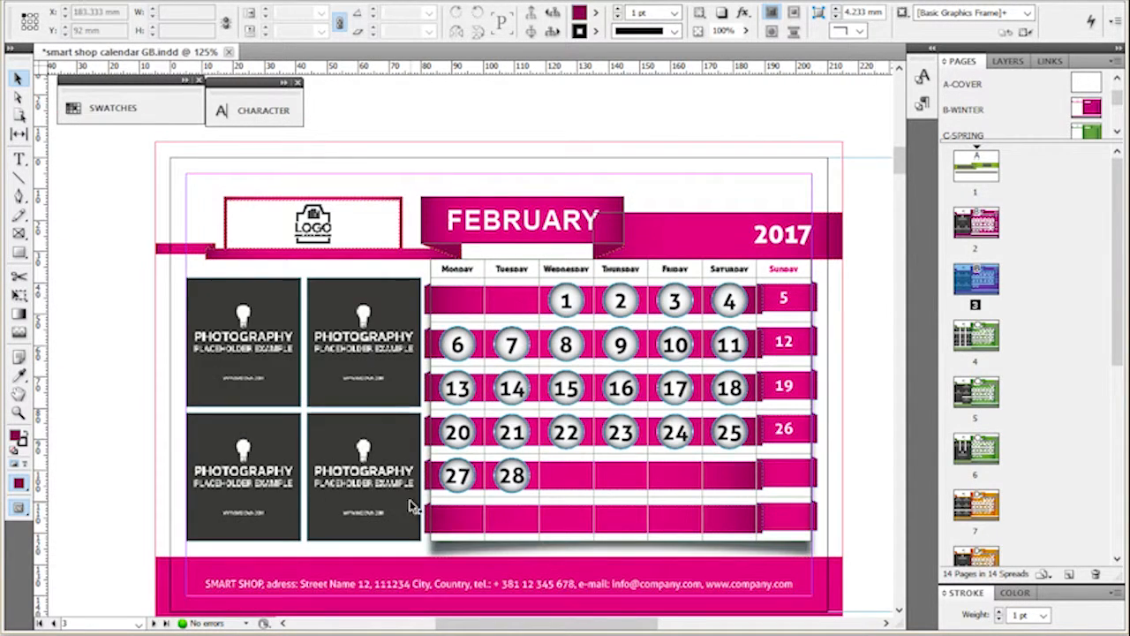
scroll(189, 433, up, 3)
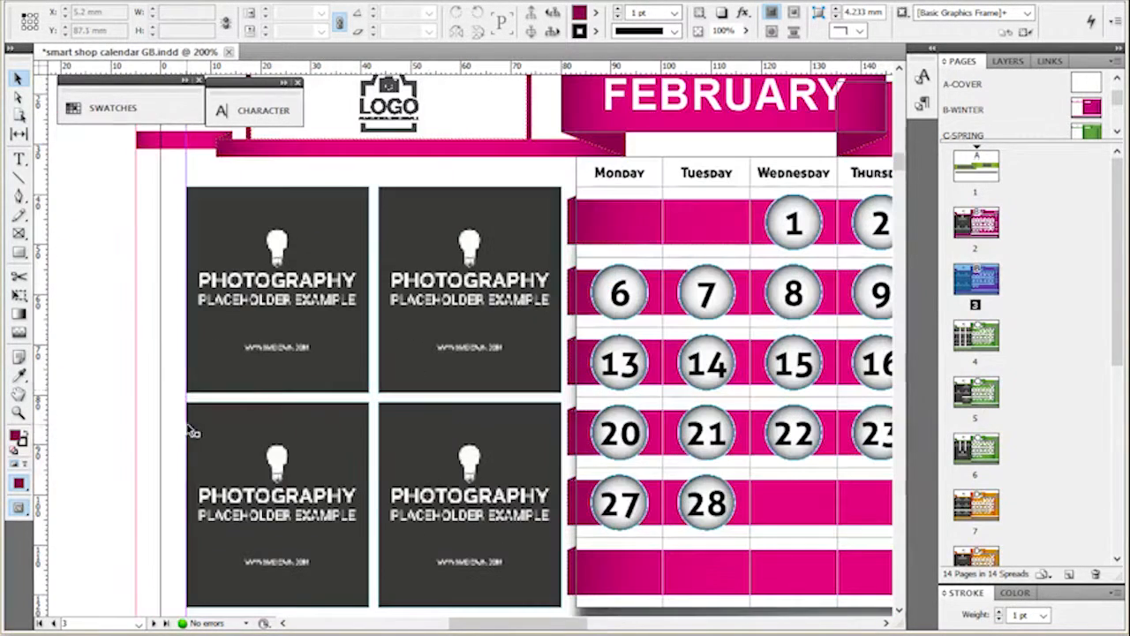
click(319, 270)
click(139, 290)
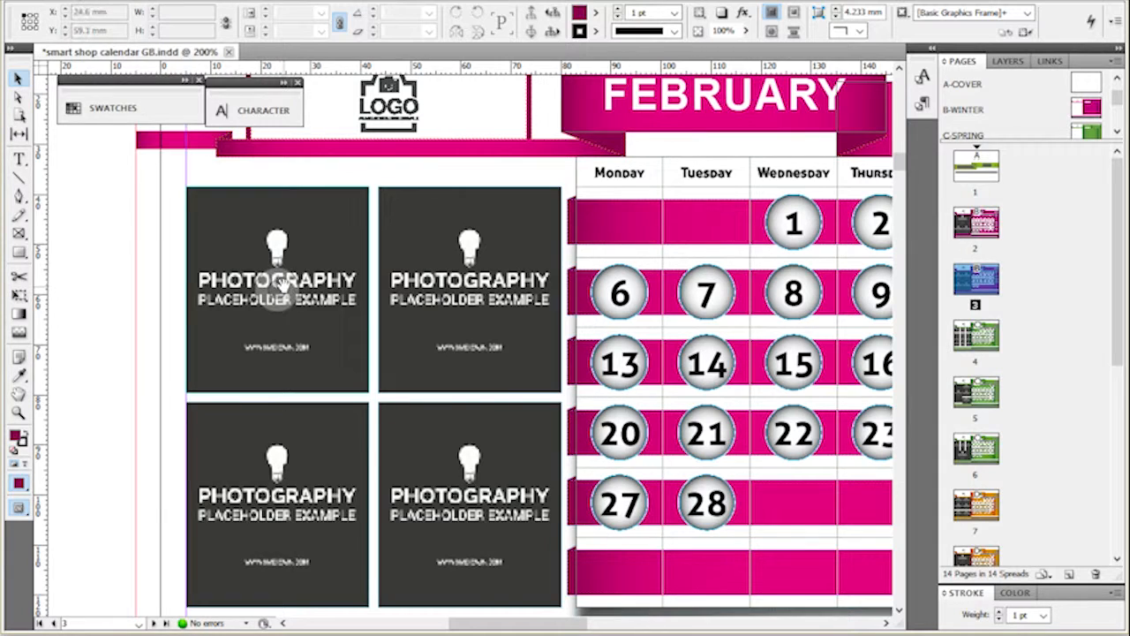
click(297, 82)
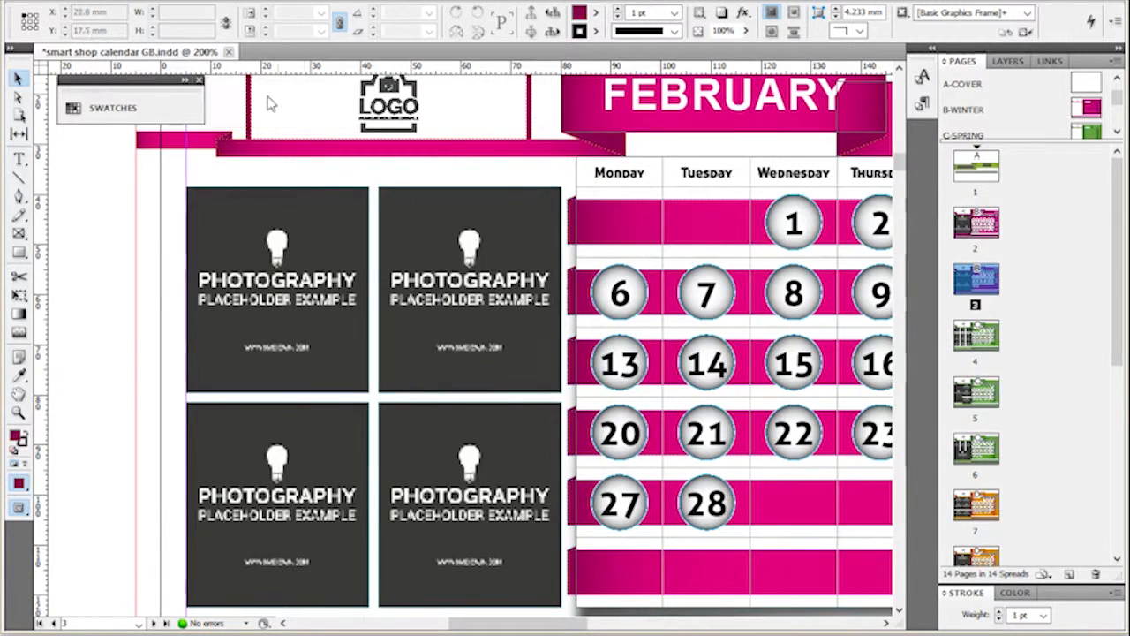
click(198, 80)
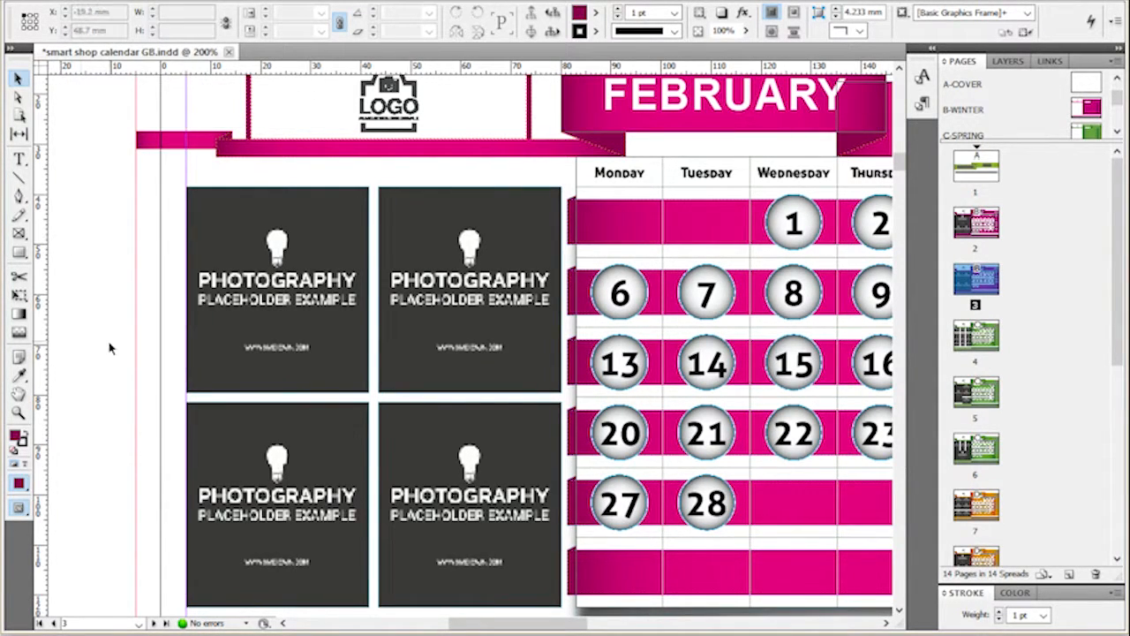
- Dismiss the e-mail login prompt without signing in
click(276, 279)
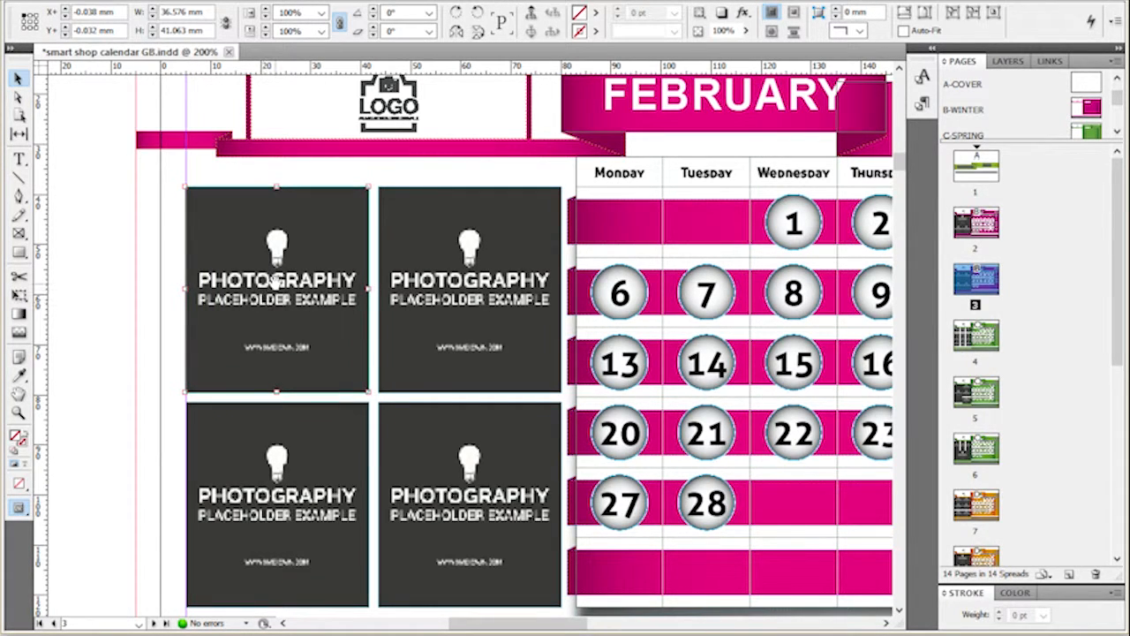
click(124, 207)
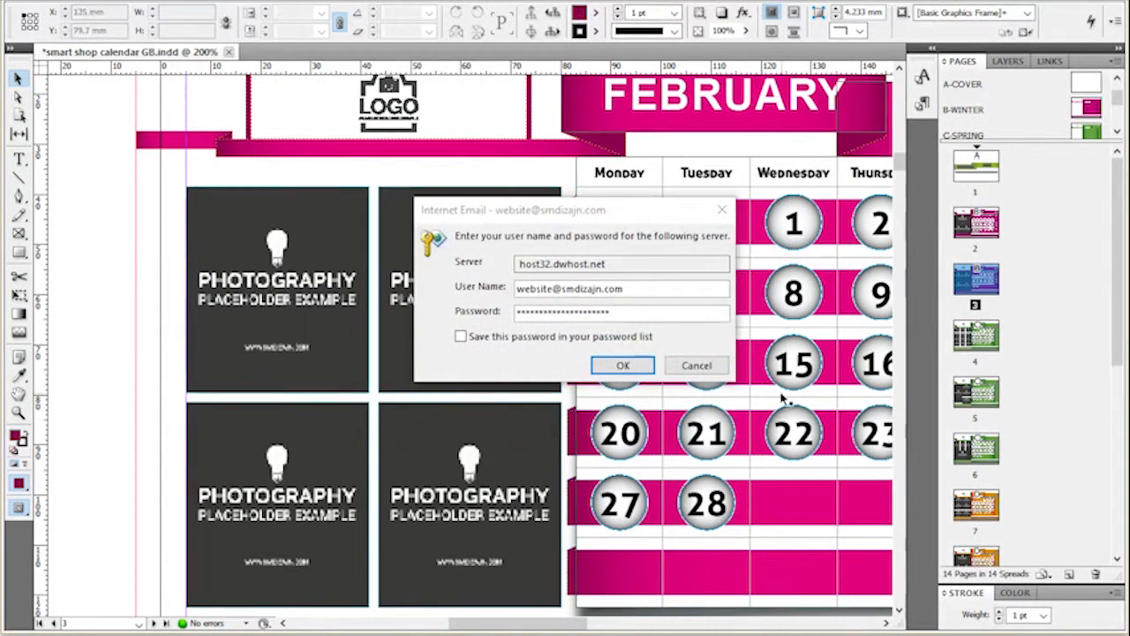
click(714, 369)
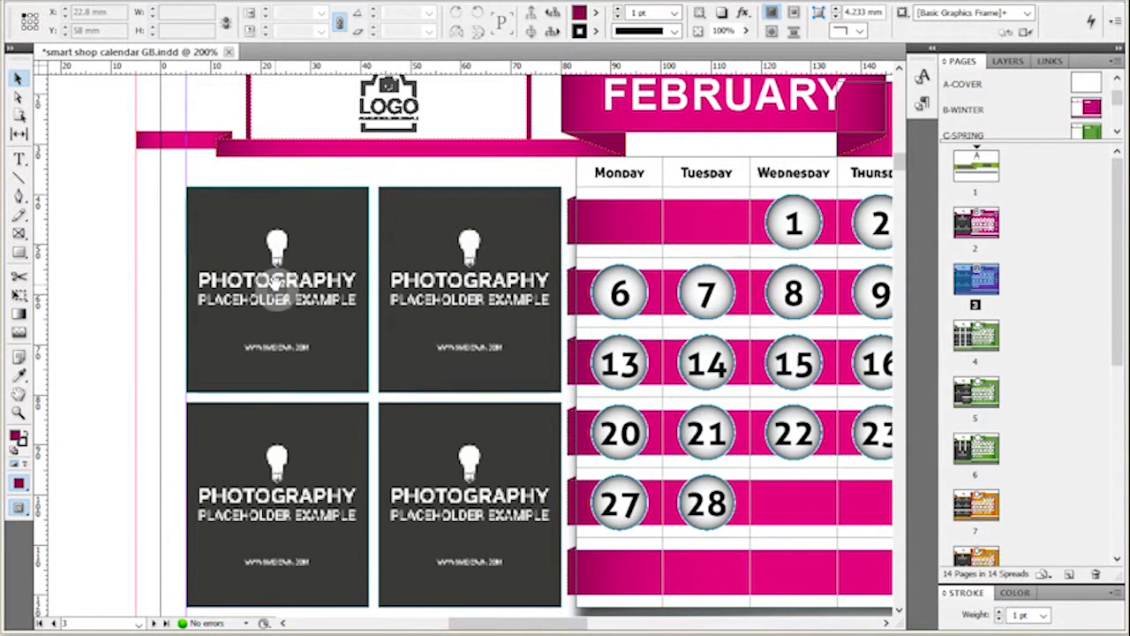
- Replace the image in February's upper-left photo placeholder with the dried-flower photo from the Fall folder, using Place with Replace Selected Item on
click(276, 281)
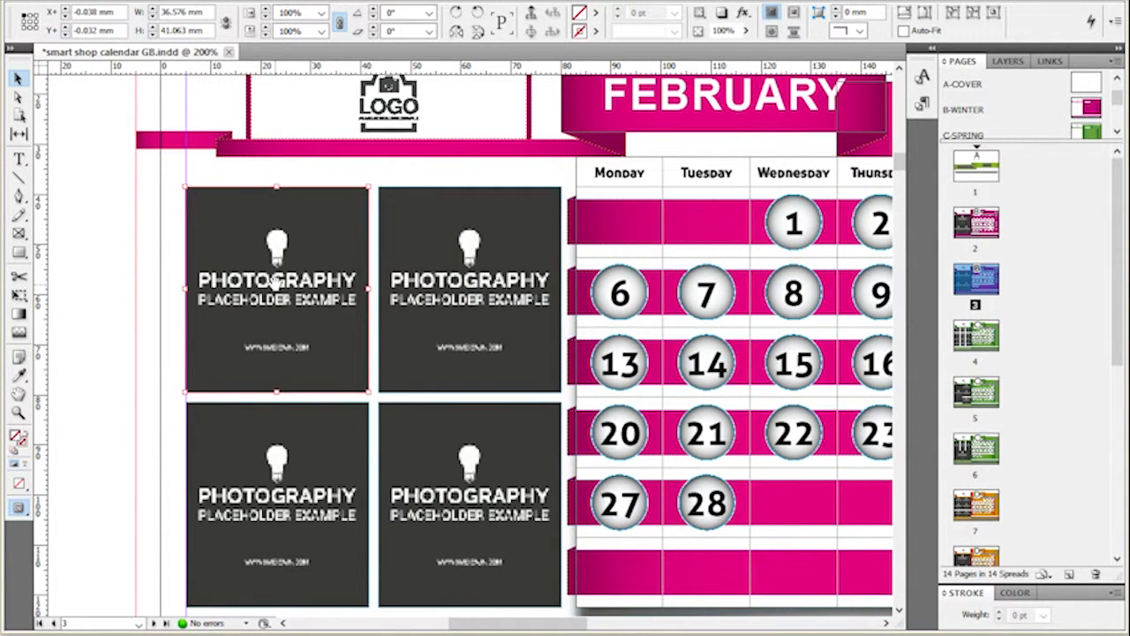
key(ctrl+d)
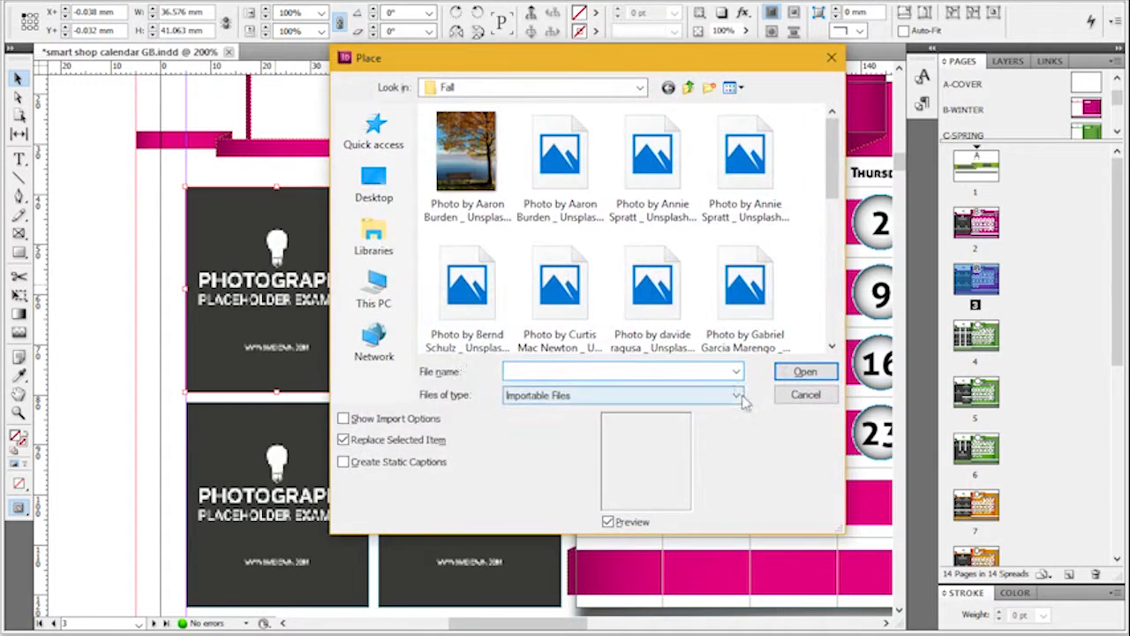
click(788, 403)
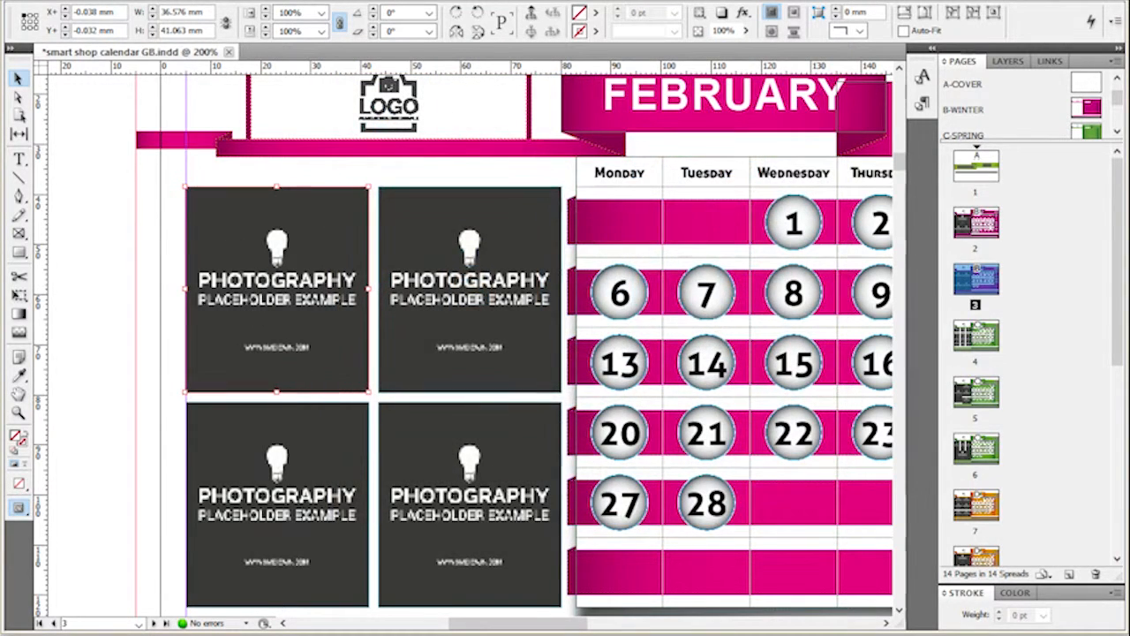
click(56, 1)
click(97, 256)
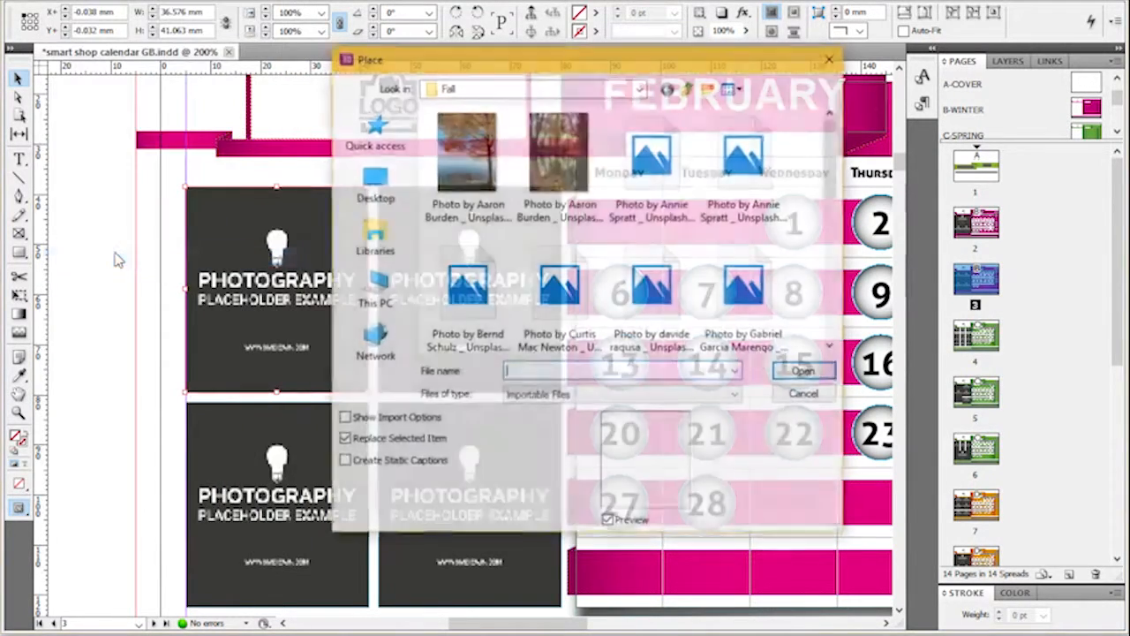
click(745, 152)
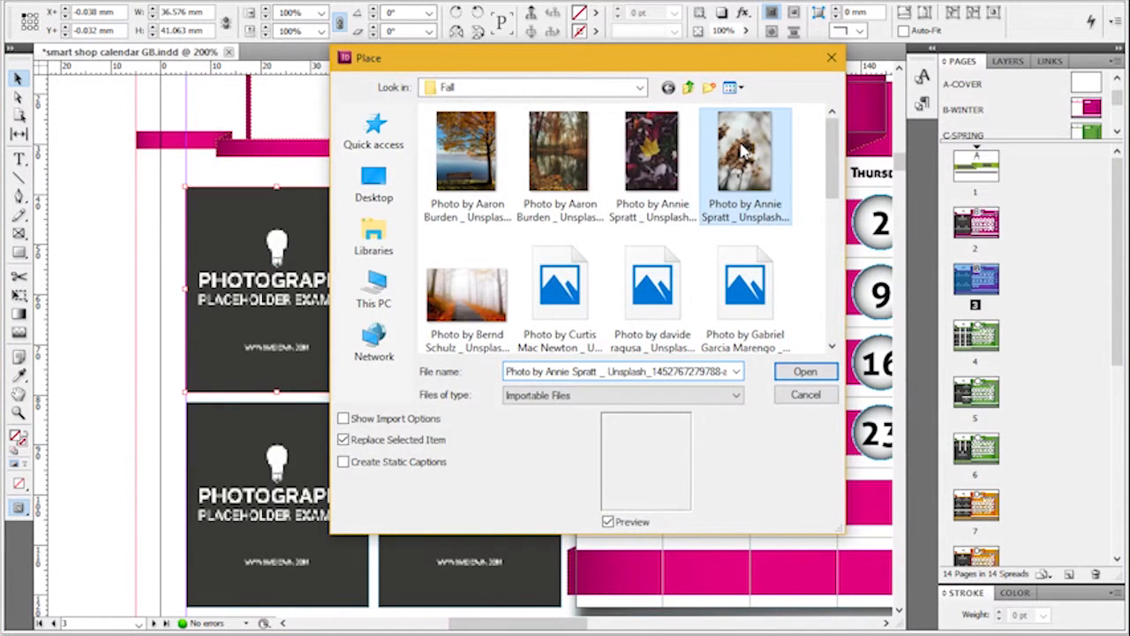
double_click(745, 152)
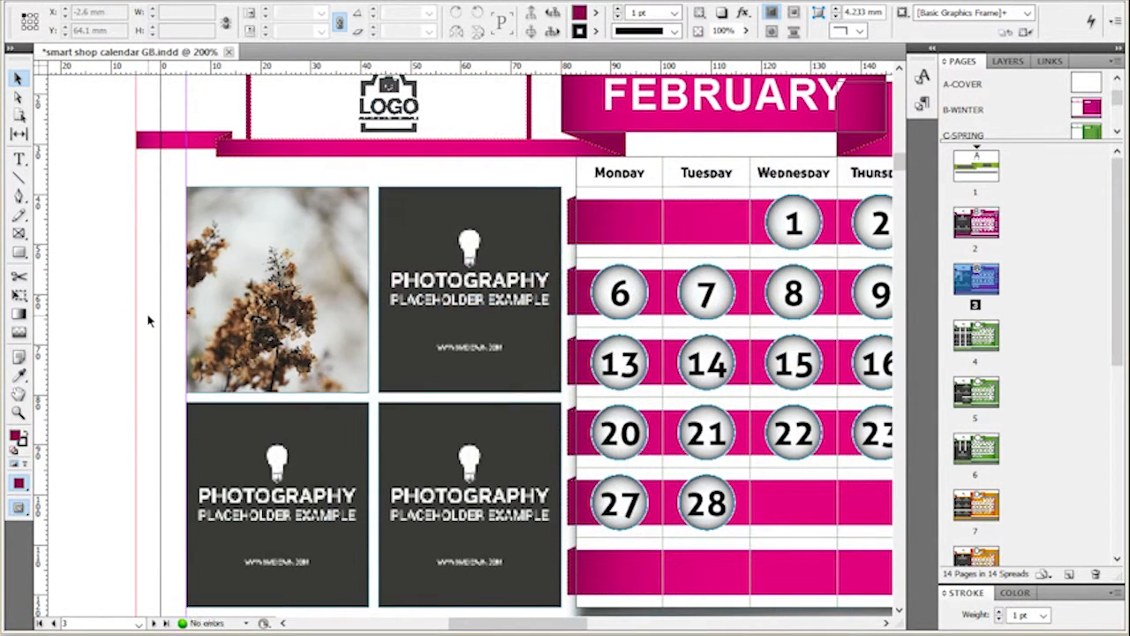
- Center the placed photo in its frame and try fitting it proportionally
click(341, 312)
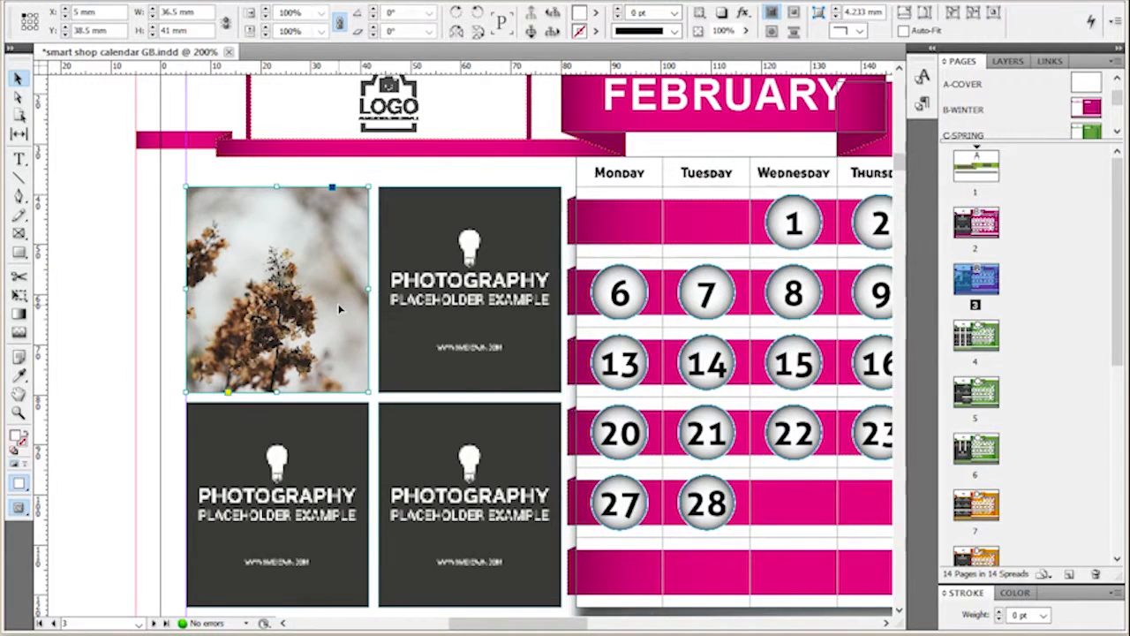
click(991, 16)
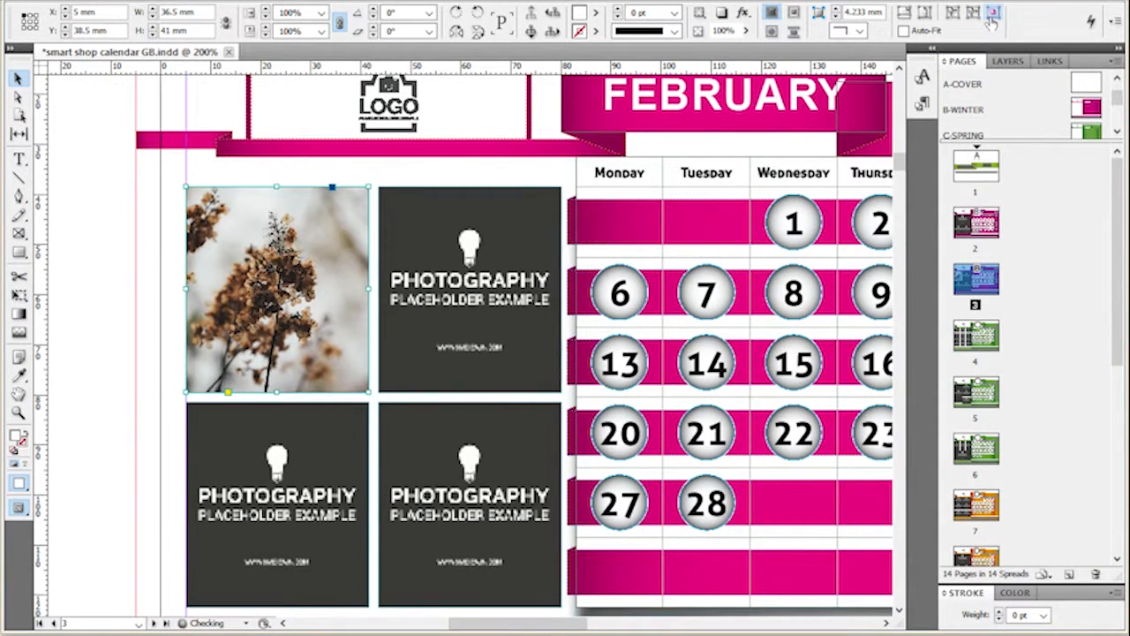
click(925, 14)
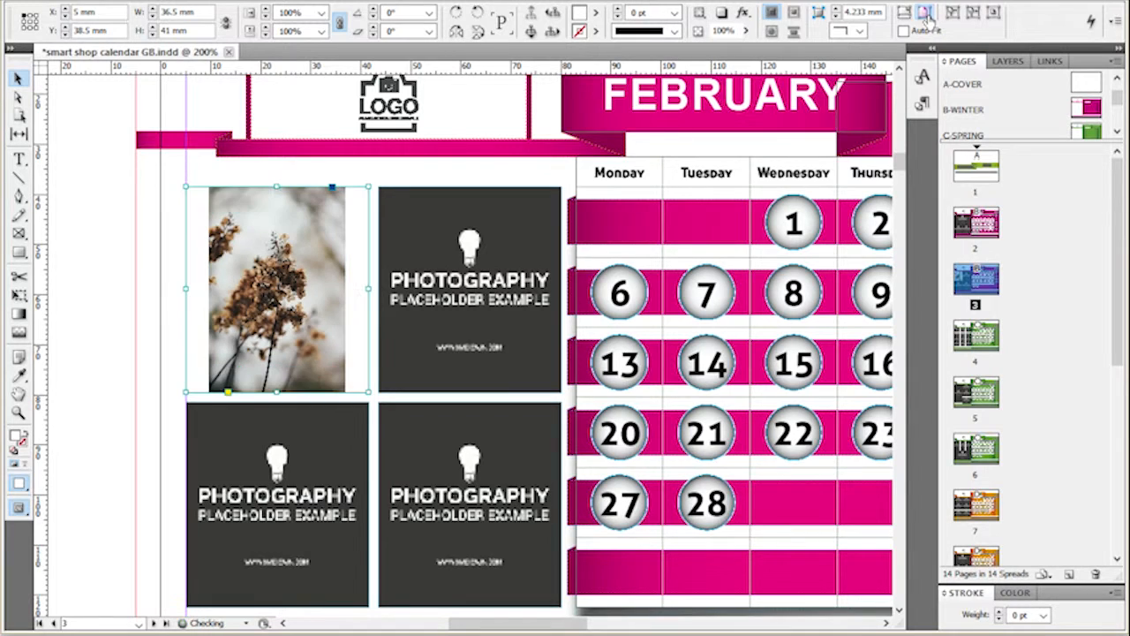
- Scale the photo content inside its frame until it covers the whole frame, and reselect the frame
click(277, 289)
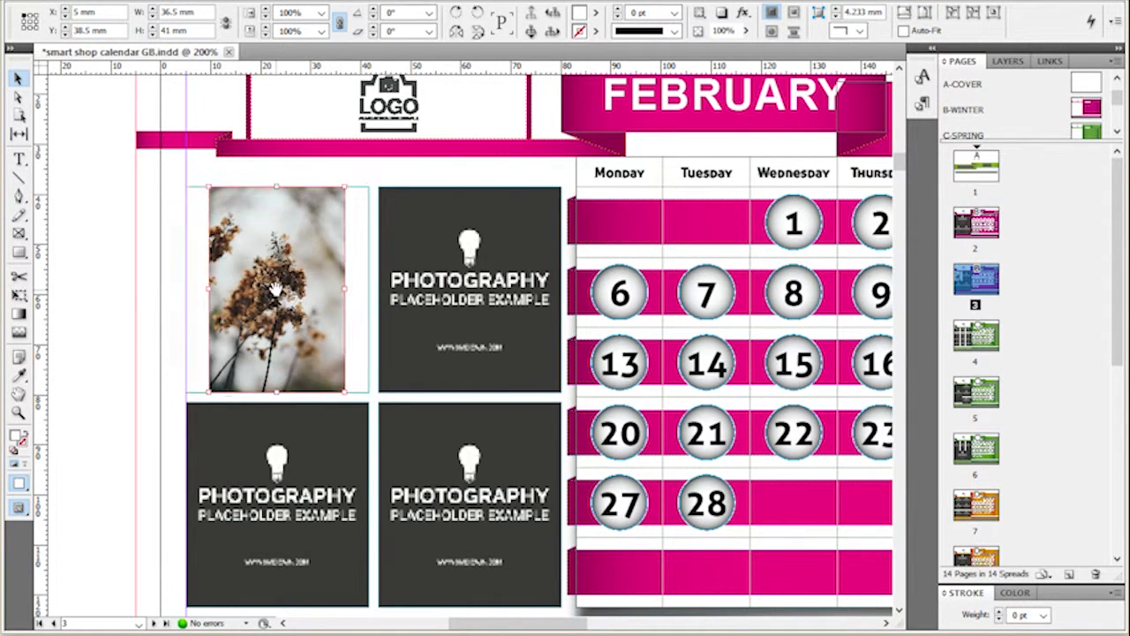
drag(344, 390, 368, 427)
click(97, 281)
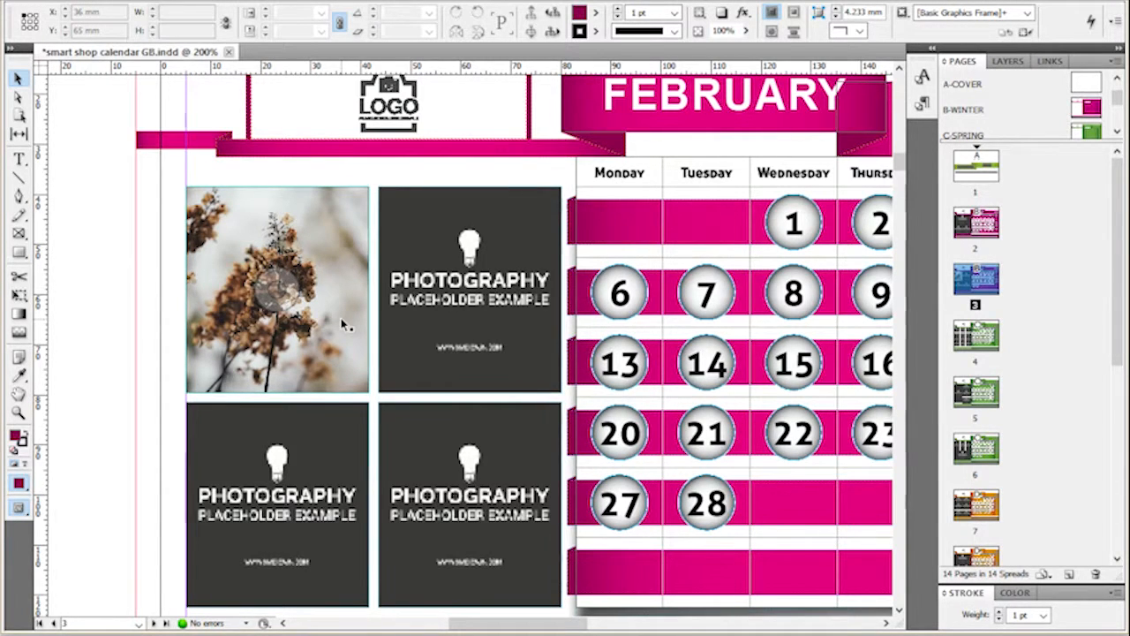
click(344, 325)
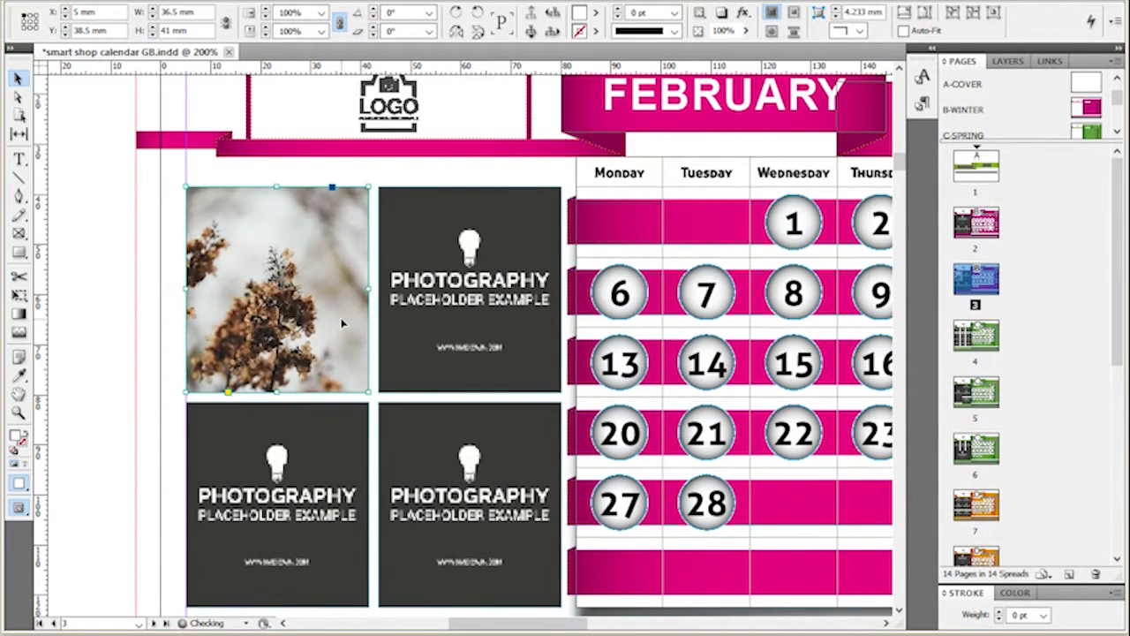
- Undo the dried-flower photo placement in February's upper-left placeholder and clear the selection
key(ctrl+z)
key(Escape)
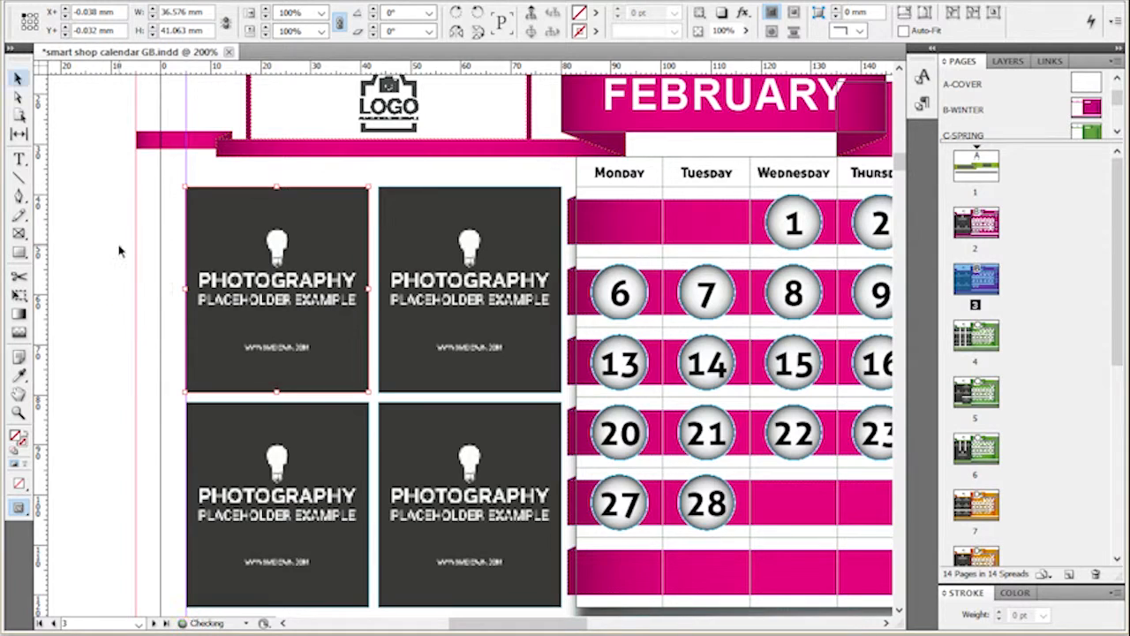
click(103, 247)
- Relink smart shop-placeholder-04 in February's upper-left frame to the mountain photo from the Action Images folder
click(1022, 60)
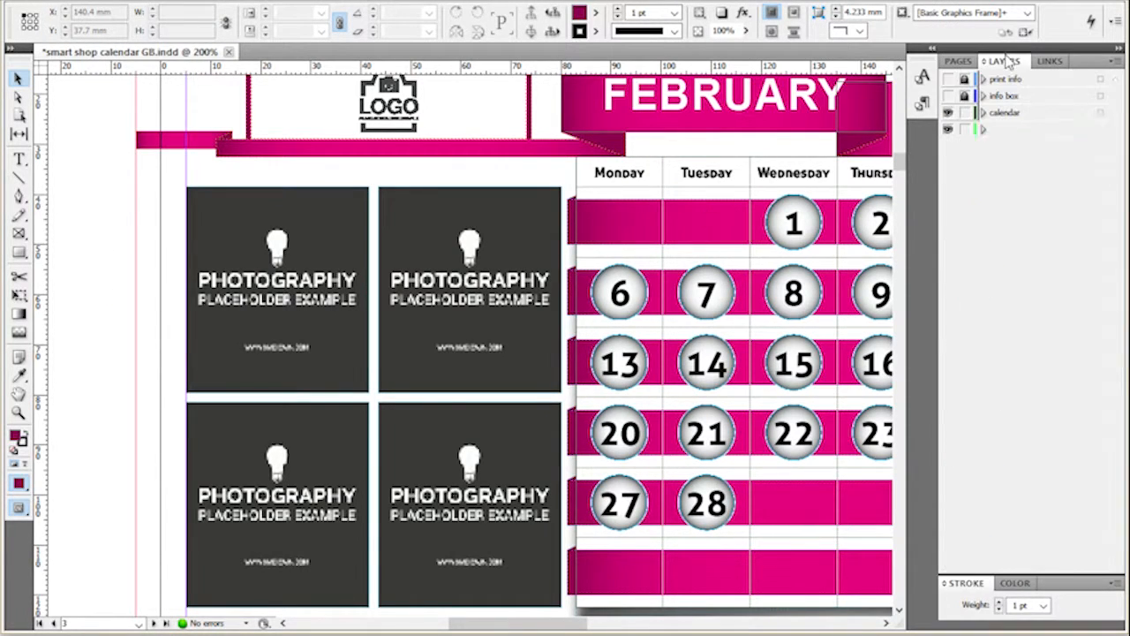
click(1050, 62)
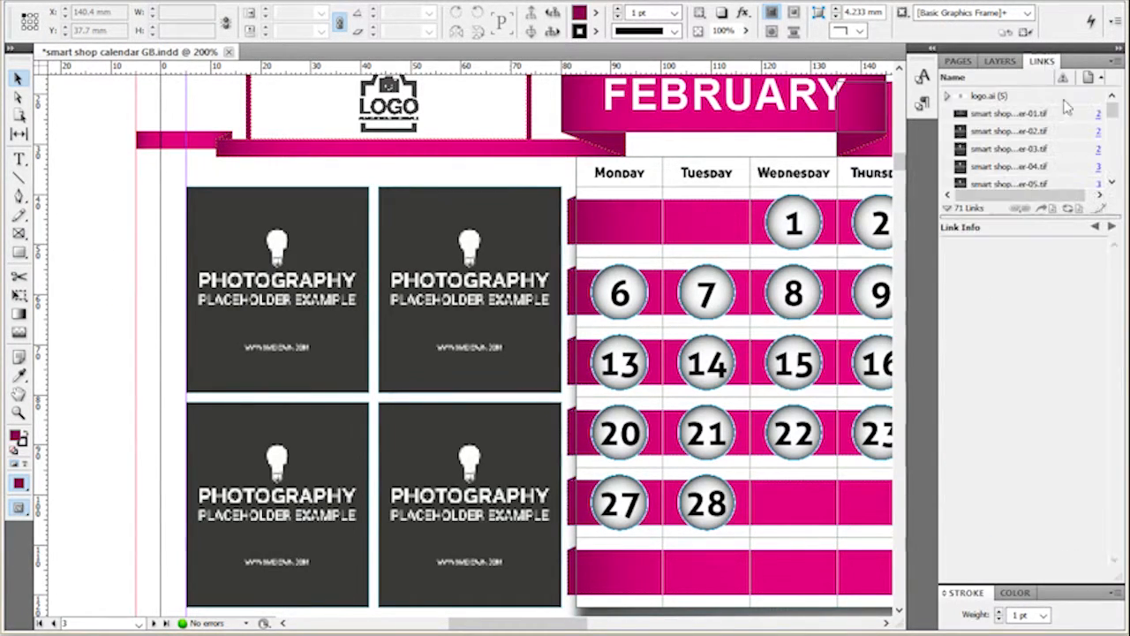
click(1003, 115)
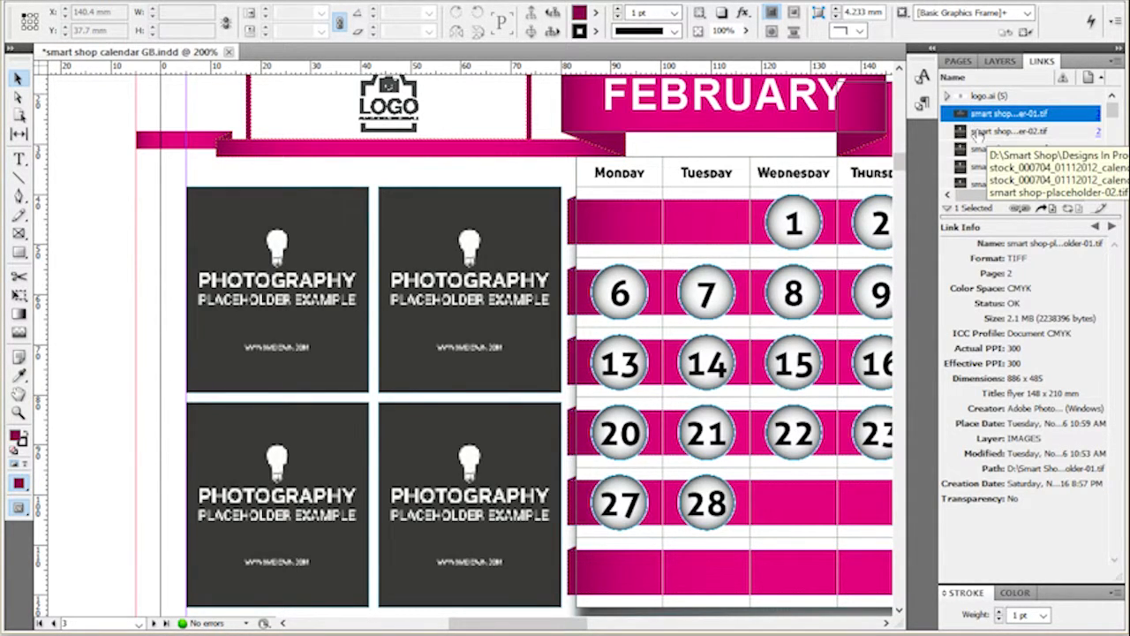
click(358, 214)
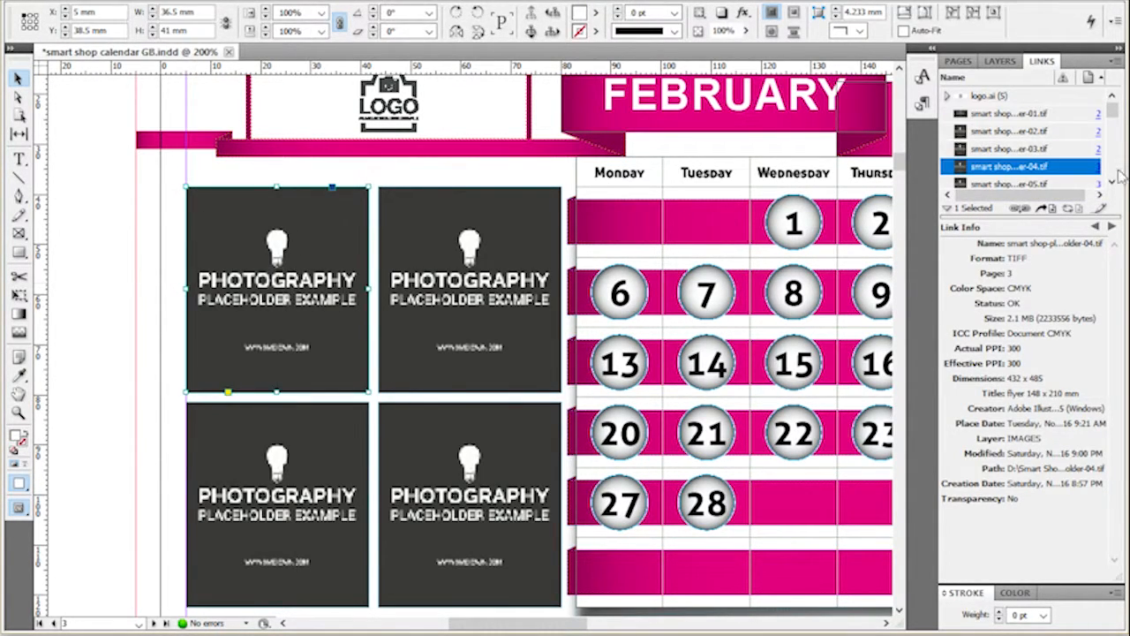
right_click(1005, 165)
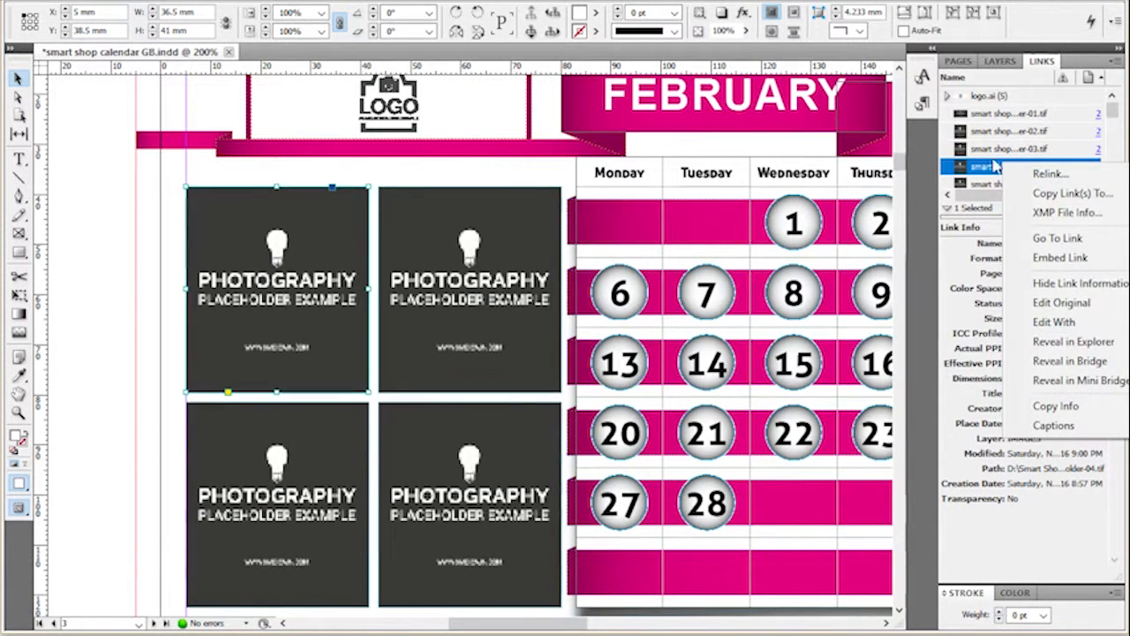
right_click(979, 171)
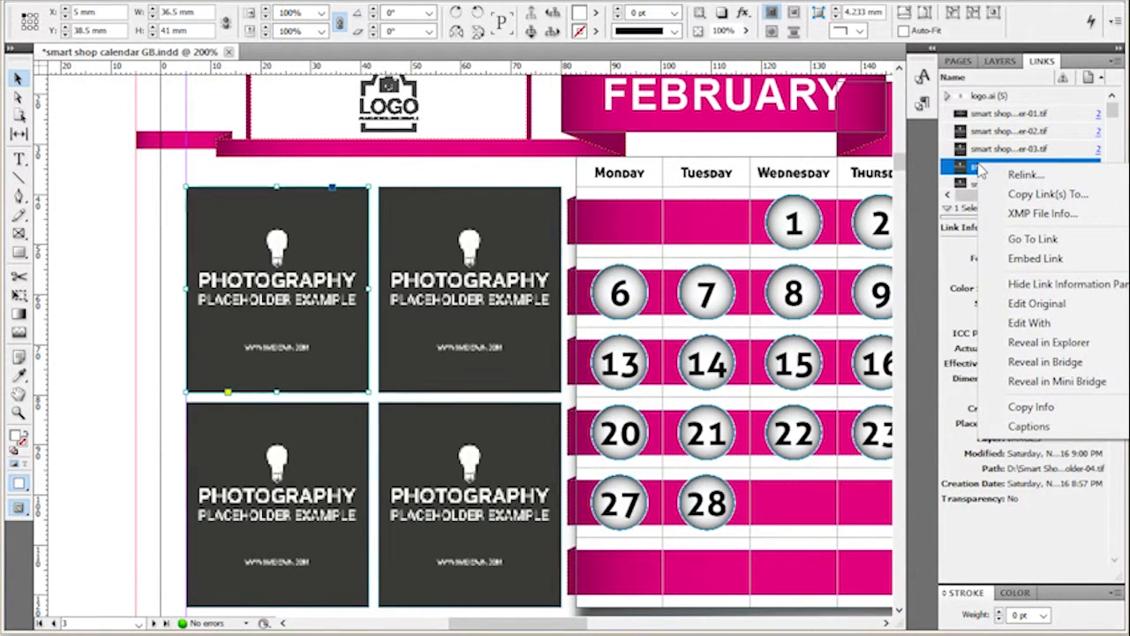
click(1025, 175)
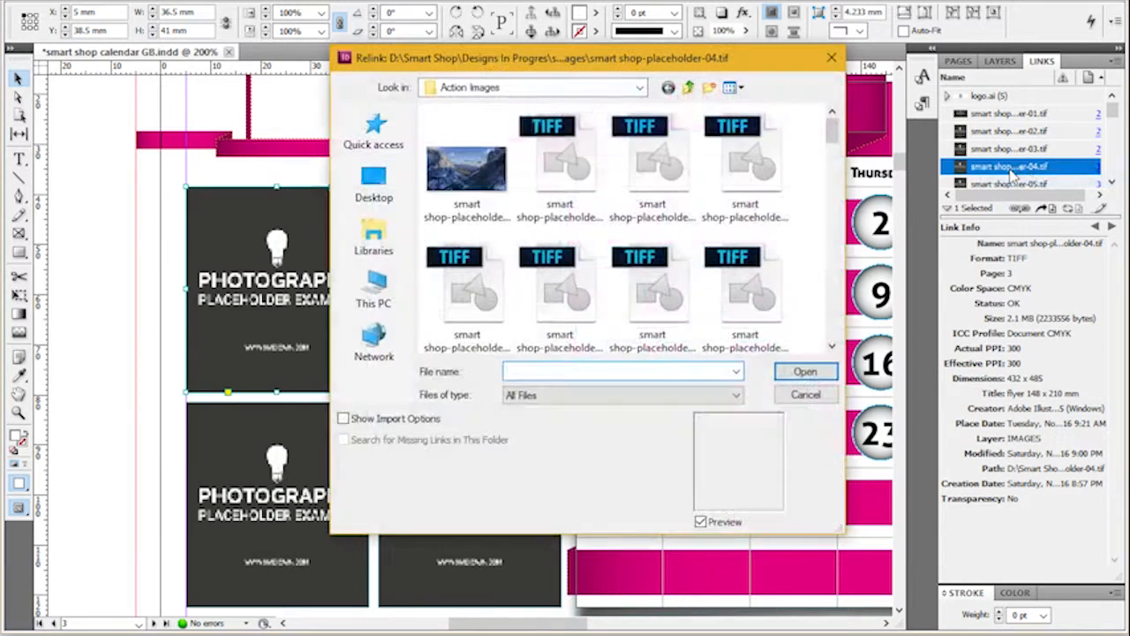
double_click(466, 168)
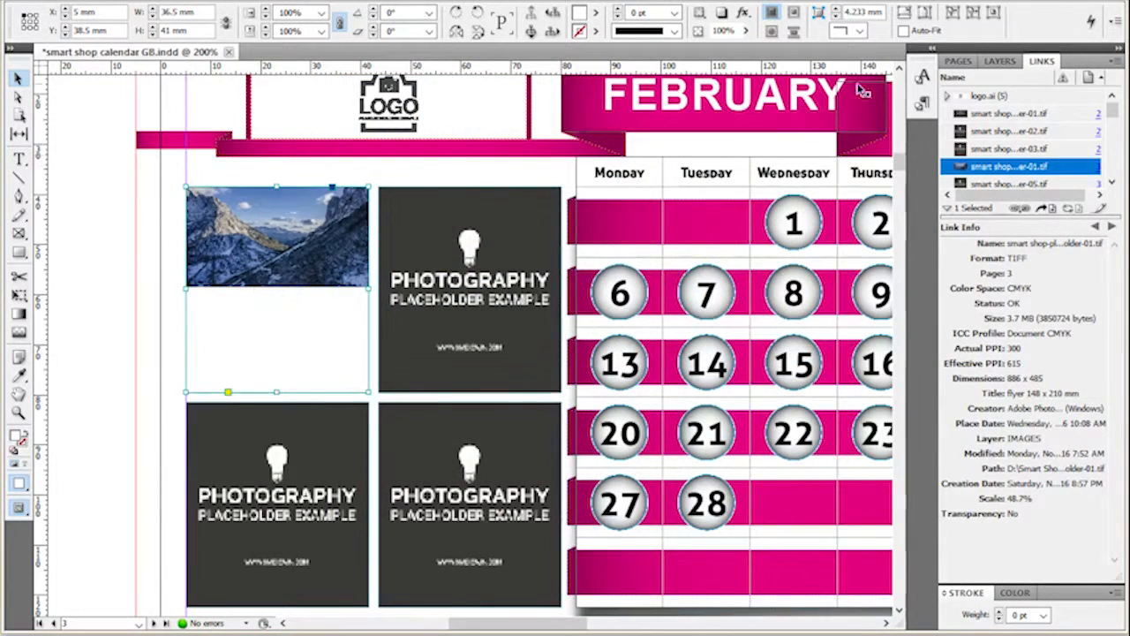
- Center the mountain photo in its frame, fill the frame proportionally, and deselect it
click(993, 13)
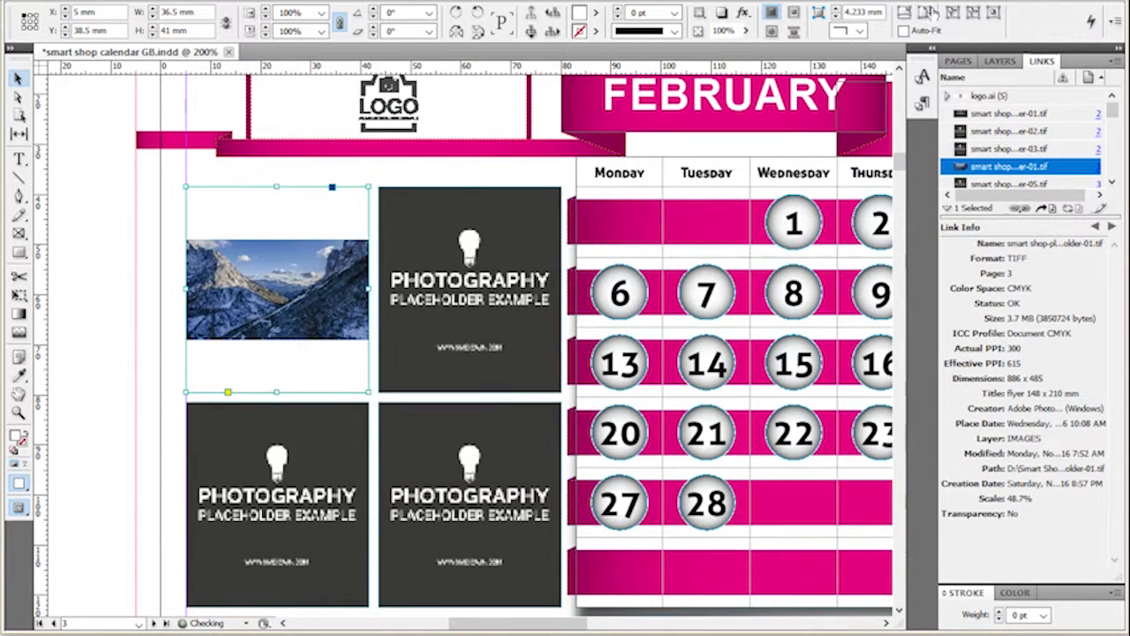
click(906, 12)
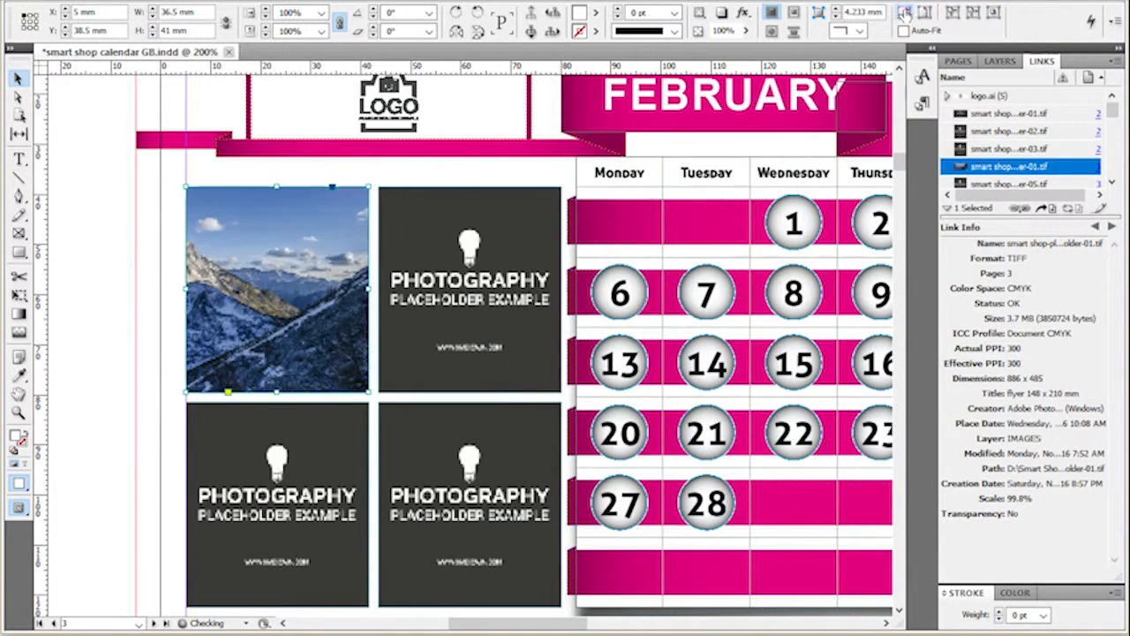
click(129, 277)
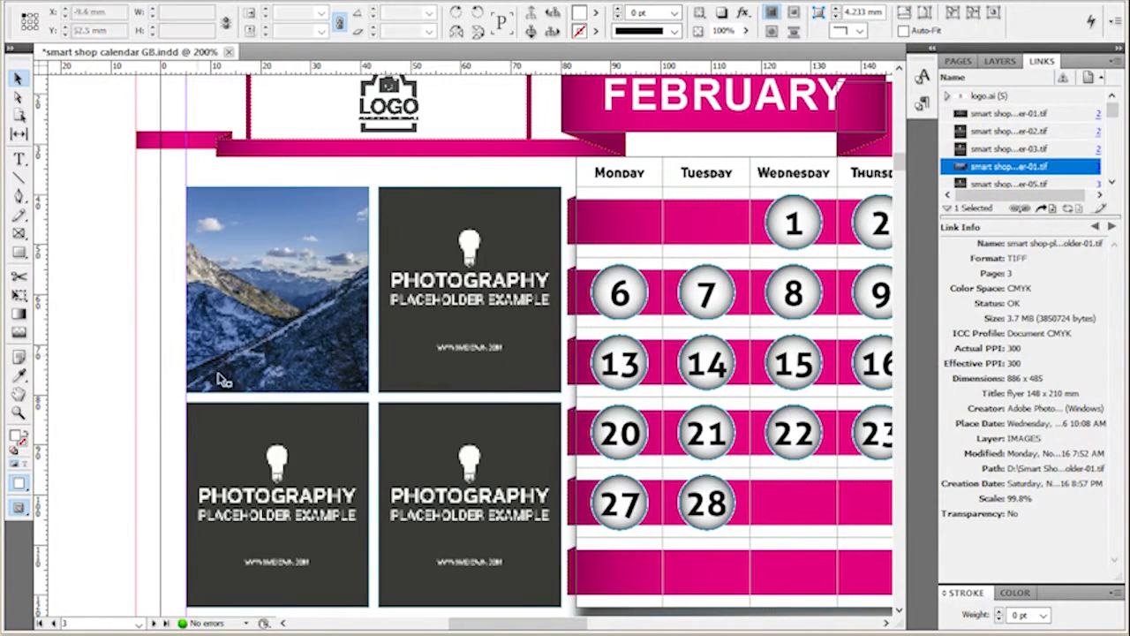
- Undo the fitting, centering and relinking of the mountain photo to restore February's upper-left placeholder, and clear the selection
click(363, 291)
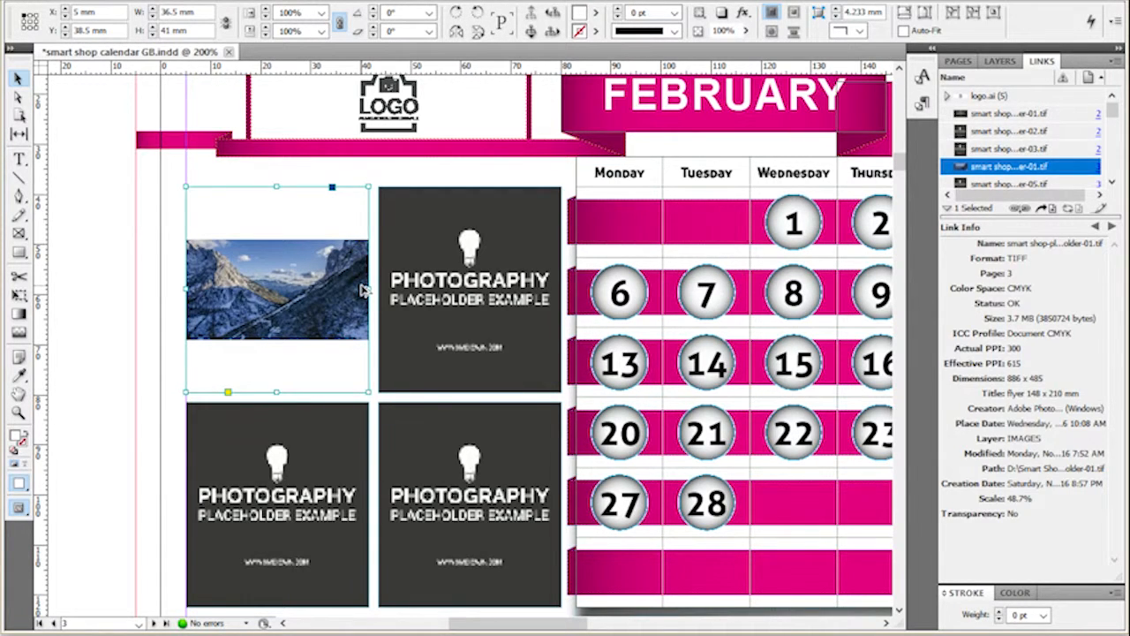
key(ctrl+z)
key(ctrl+z)
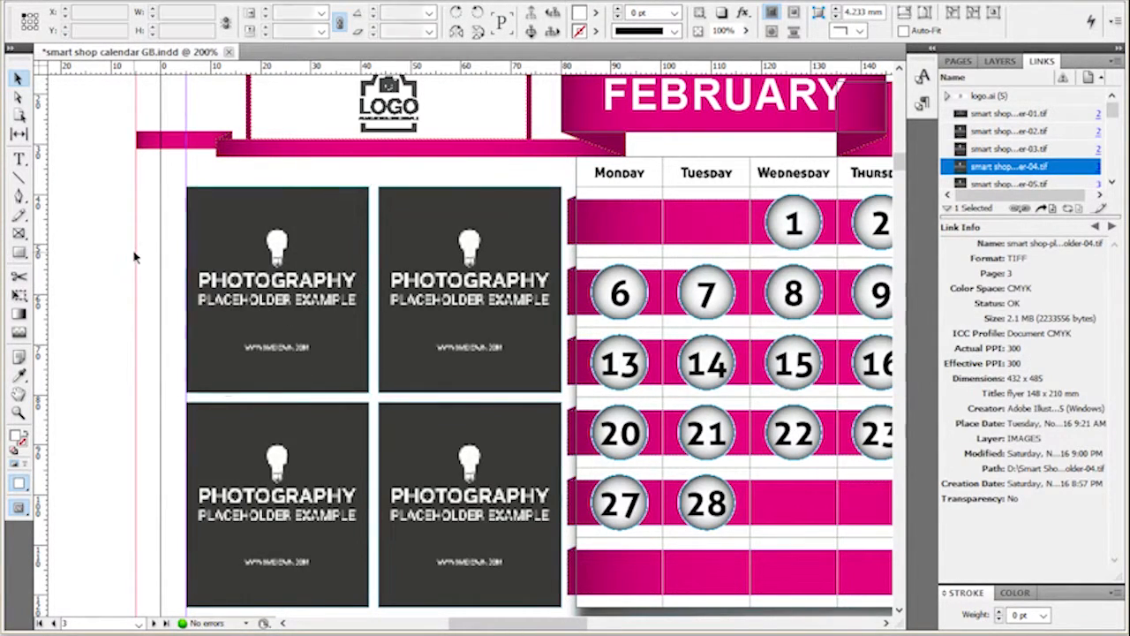
click(134, 257)
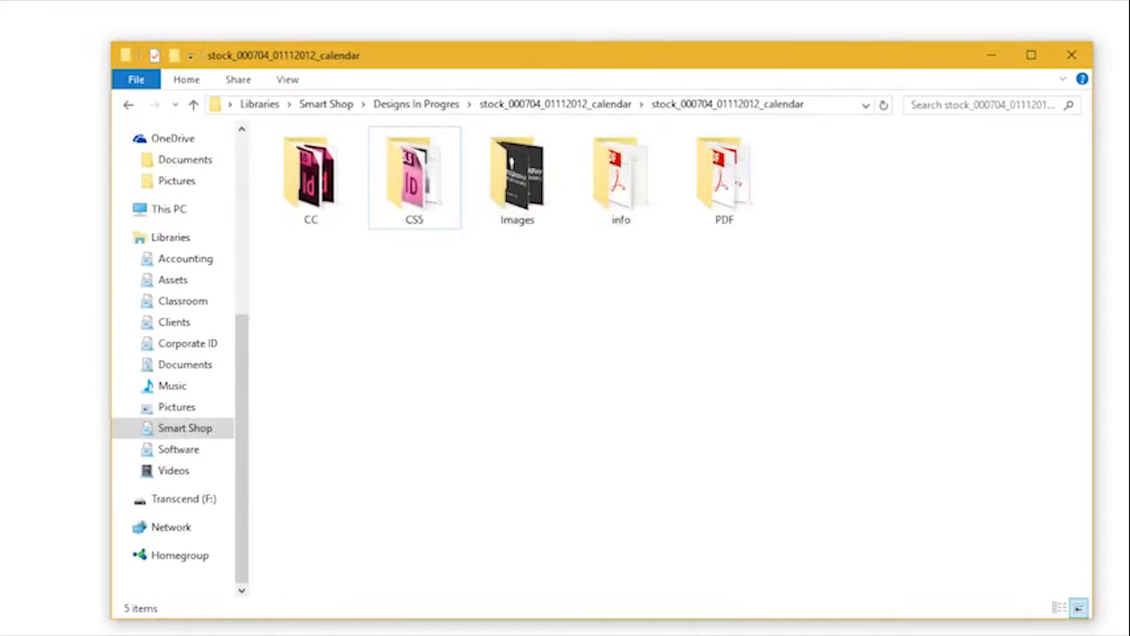
- Switch to File Explorer, show the calendar's Images folder with large icons, and open smart shop-placeholder-02 in Photoshop
click(517, 182)
double_click(517, 182)
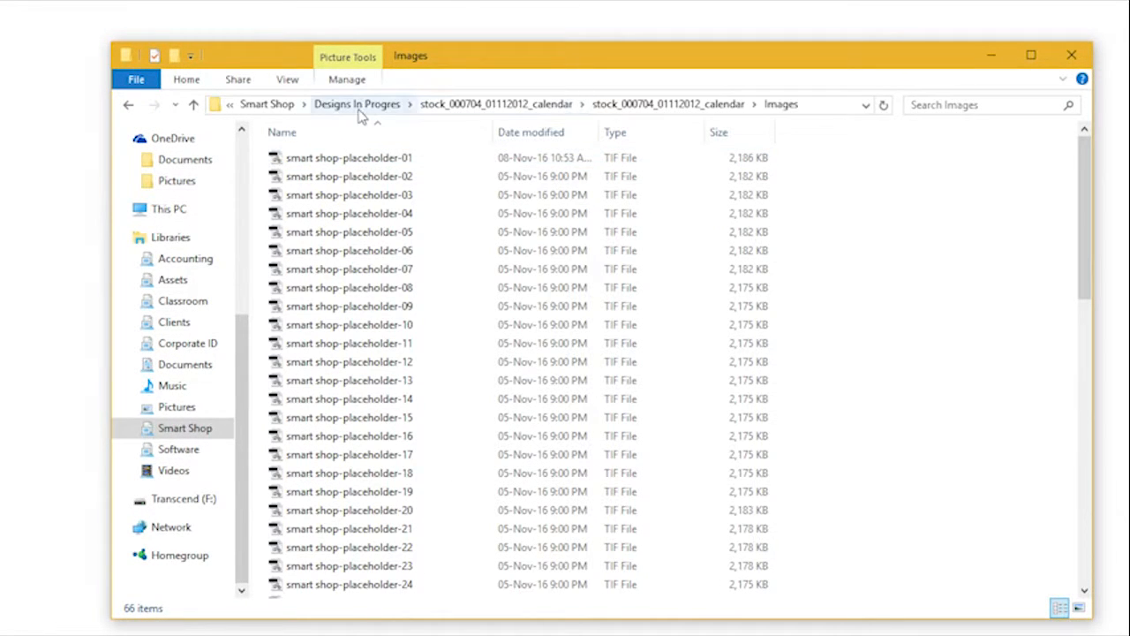
click(288, 81)
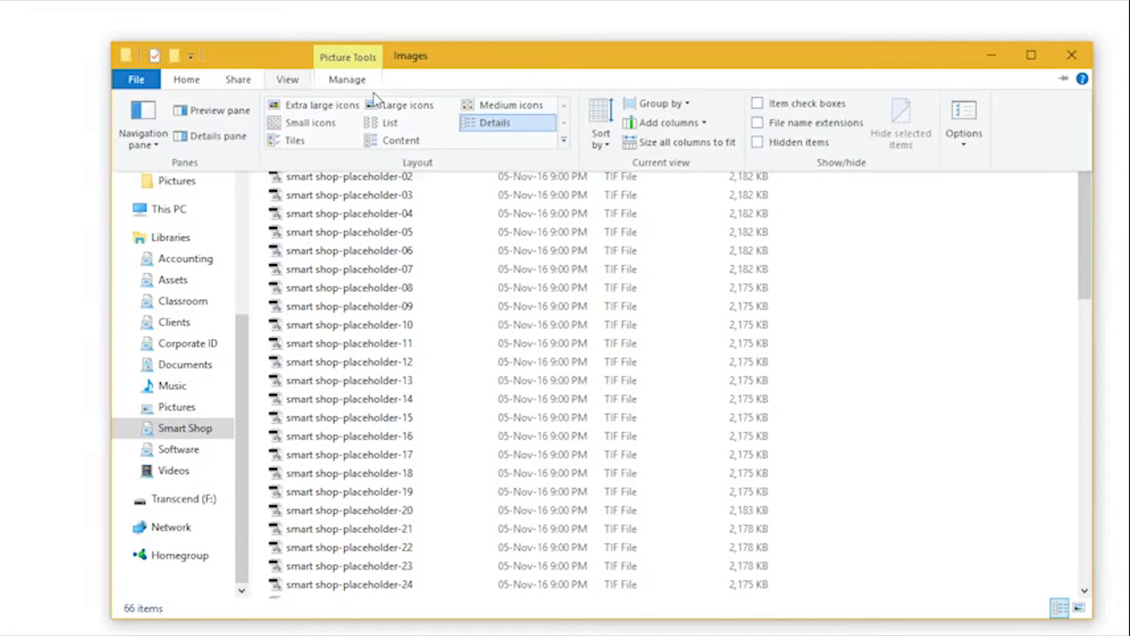
click(380, 106)
click(391, 184)
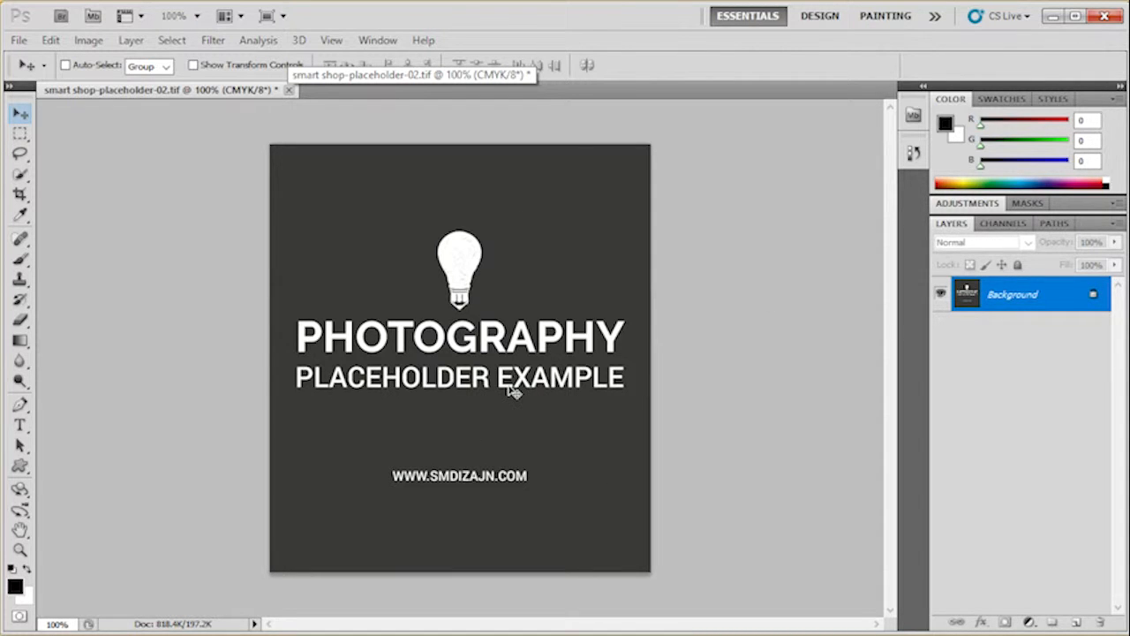
- Place the foggy autumn road photo from the Fall folder into the placeholder image
click(17, 38)
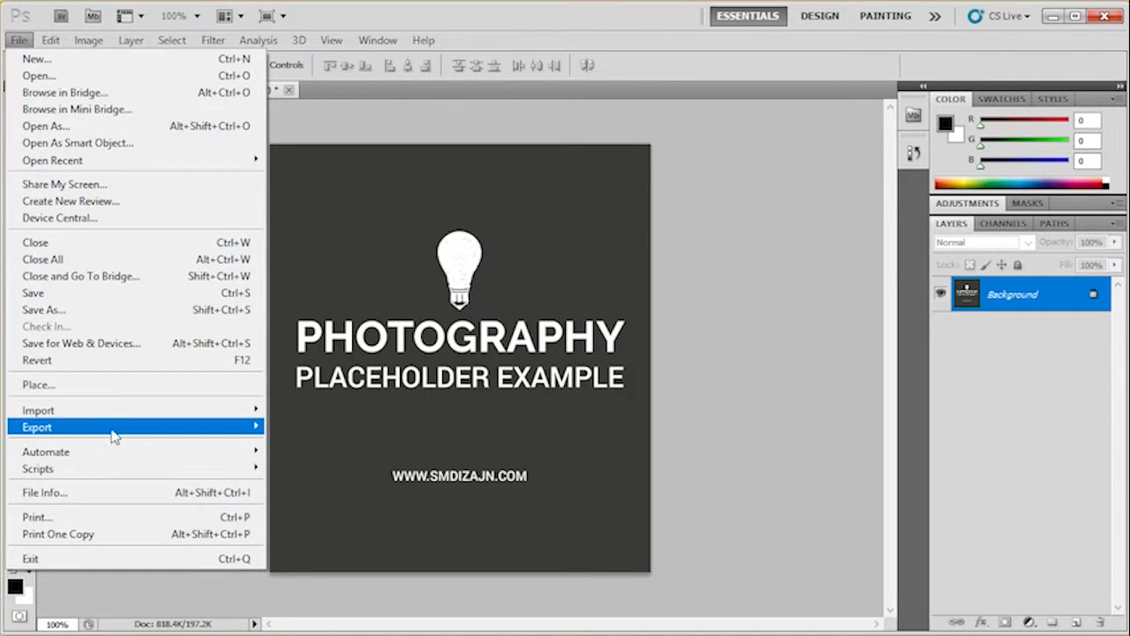
click(120, 387)
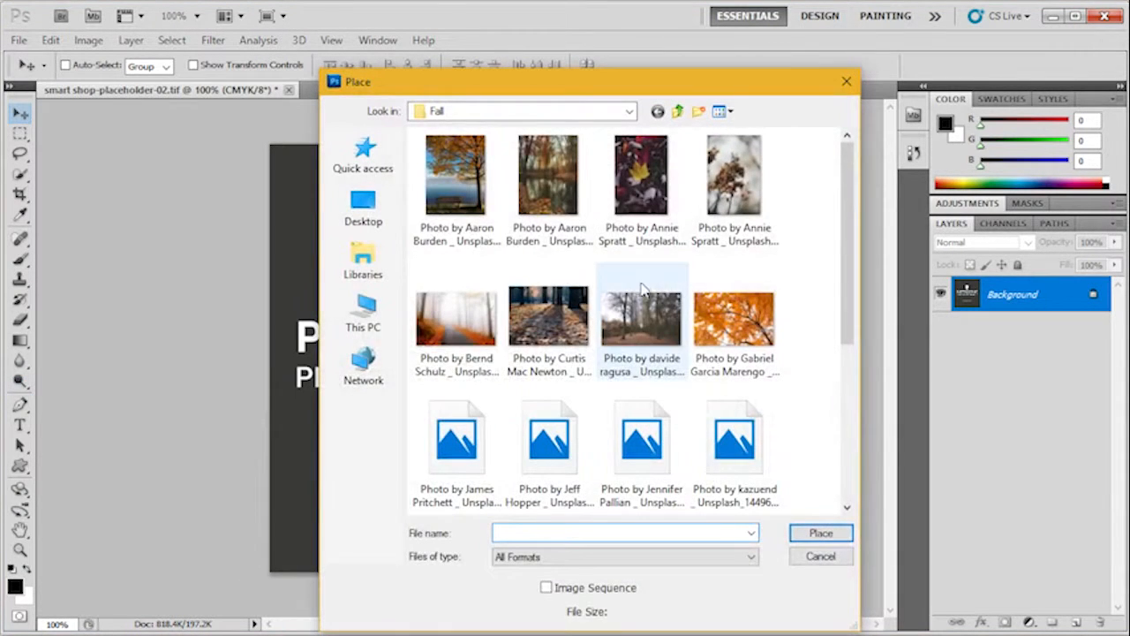
double_click(472, 314)
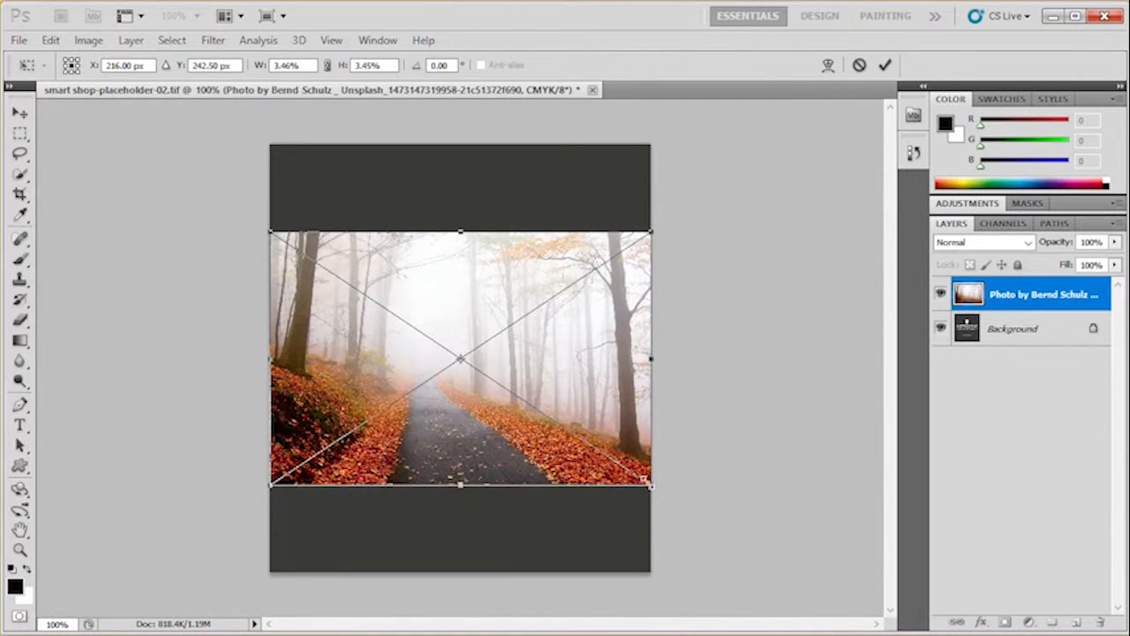
- Scale the placed photo proportionally to about 6%, position it to cover the whole canvas, and commit the placement
drag(646, 484, 790, 579)
drag(544, 466, 606, 453)
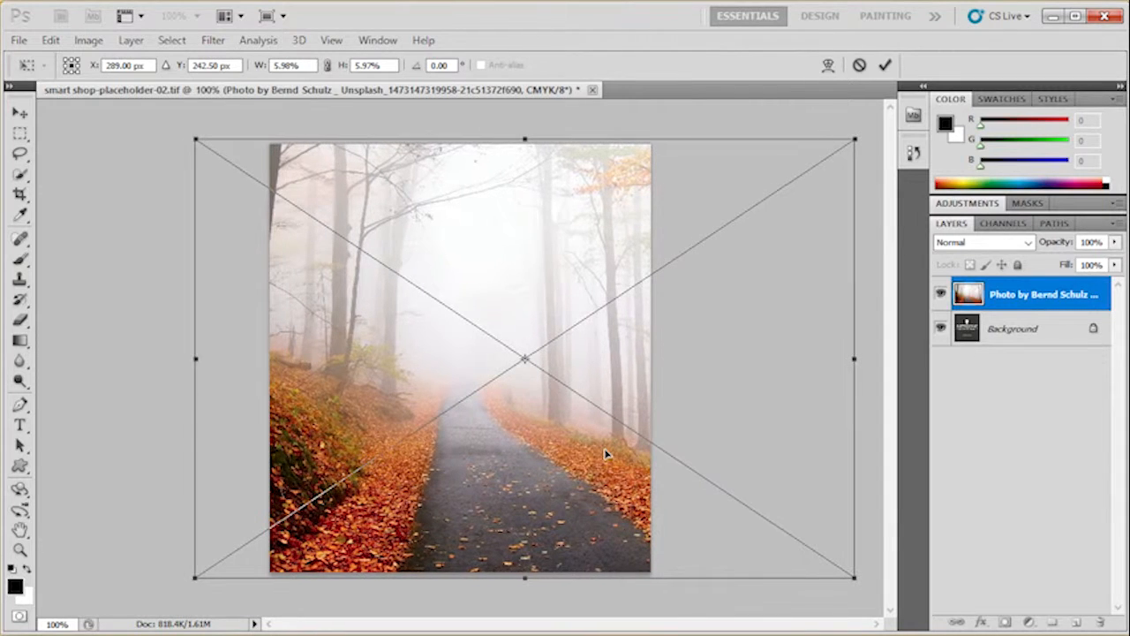
click(885, 65)
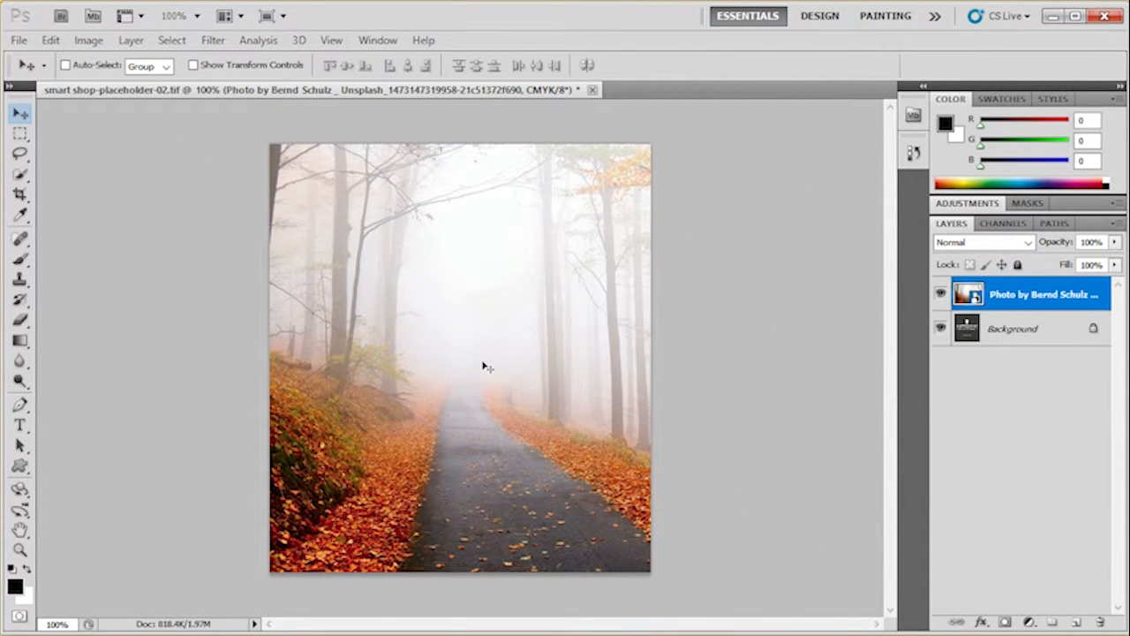
- Save the edited image over smart shop-placeholder-02.tif and switch back to the calendar in InDesign
click(19, 40)
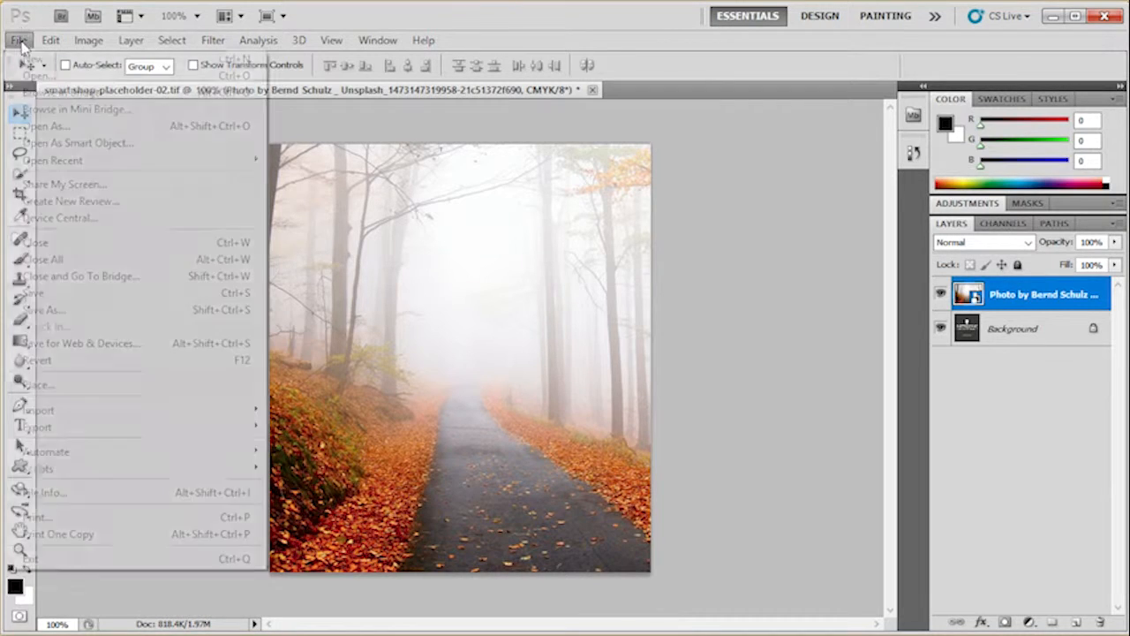
click(80, 293)
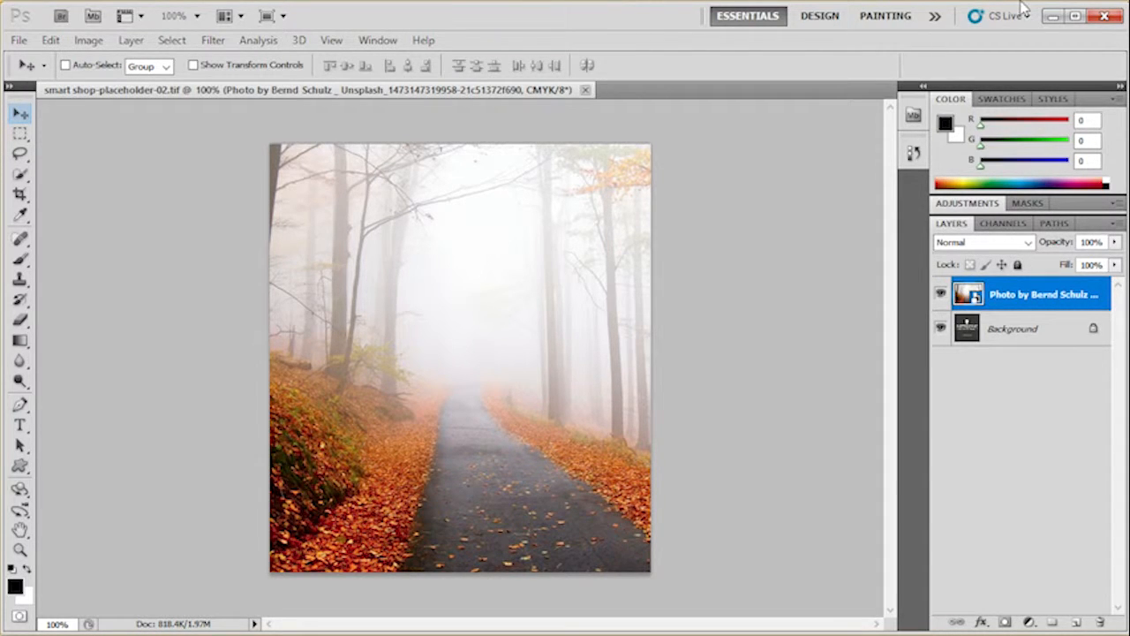
click(1049, 18)
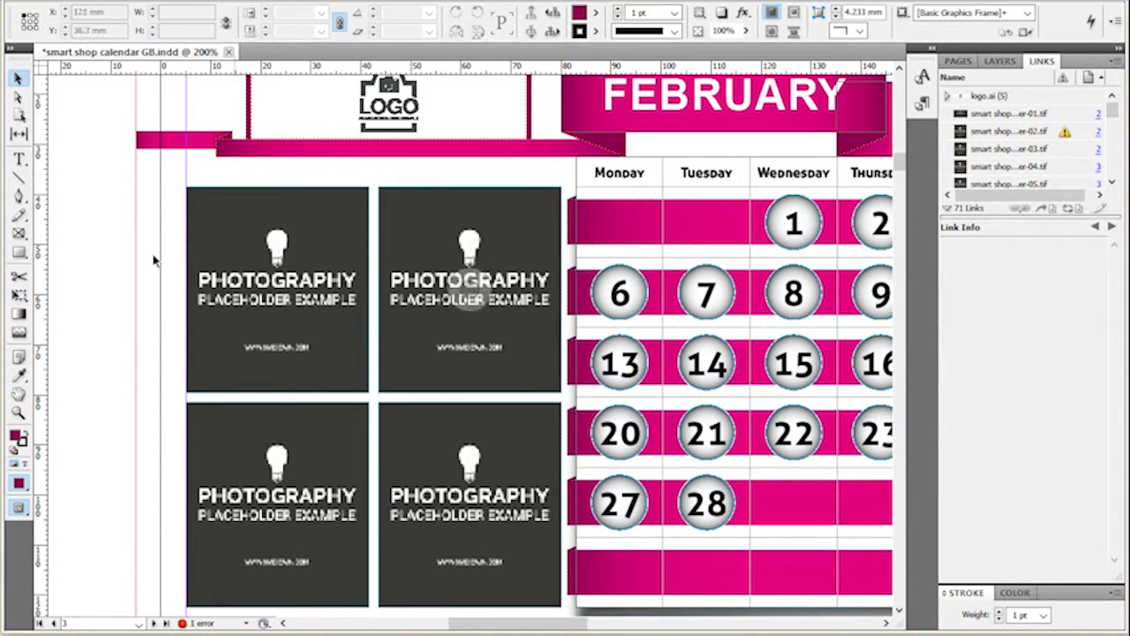
- Show January's photo placeholders and update the modified smart shop-placeholder-02 link
scroll(106, 295, up, 5)
scroll(106, 295, up, 15)
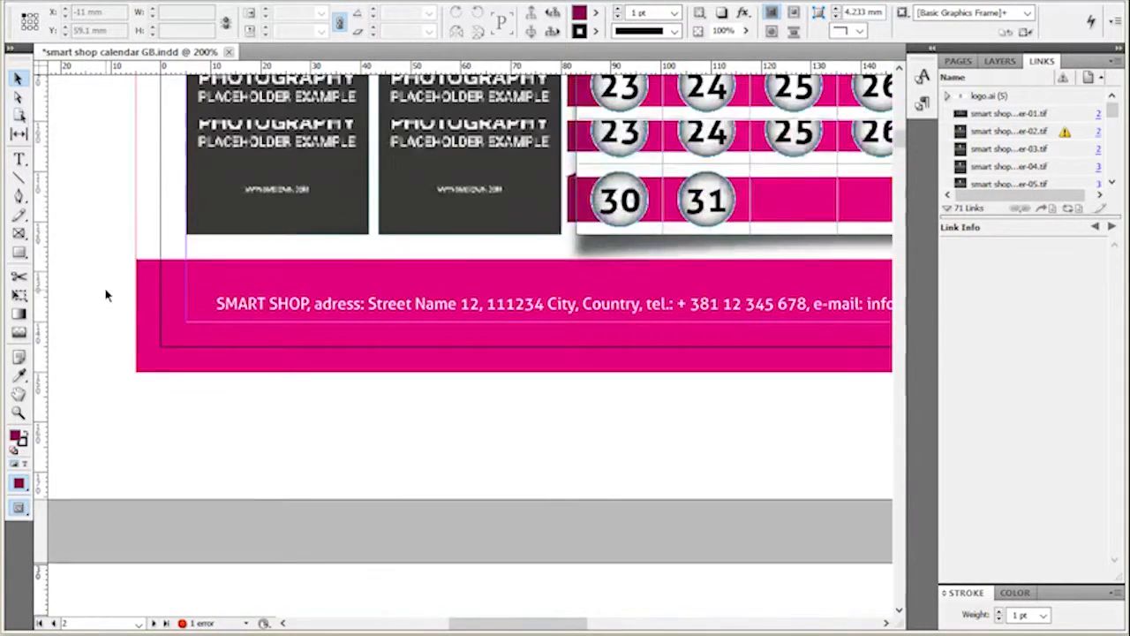
scroll(106, 289, down, 2)
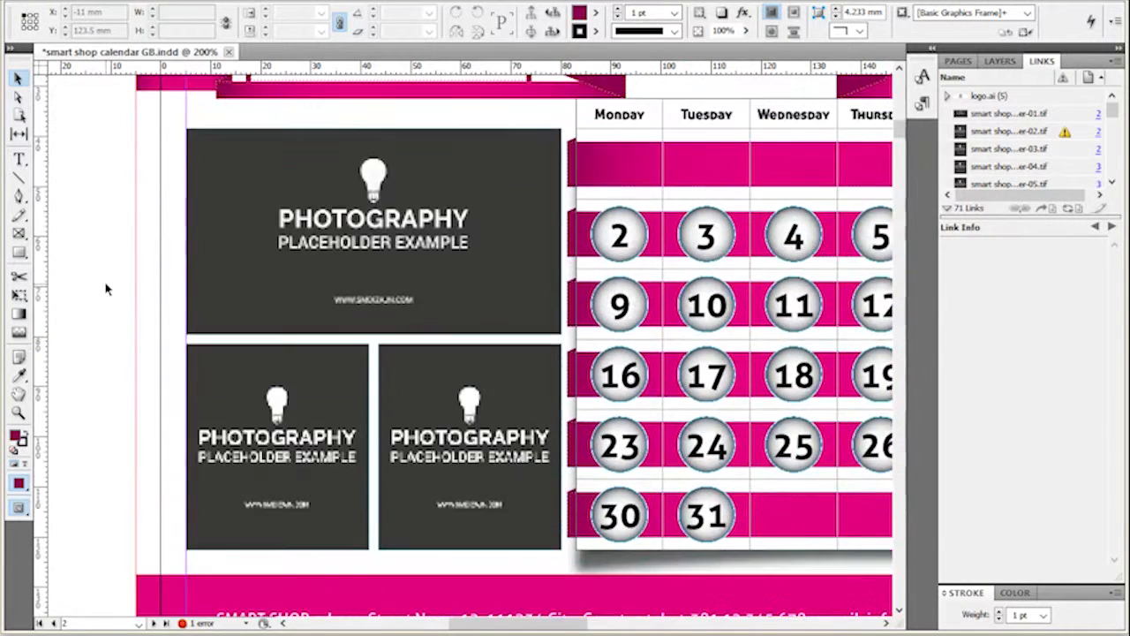
double_click(1065, 134)
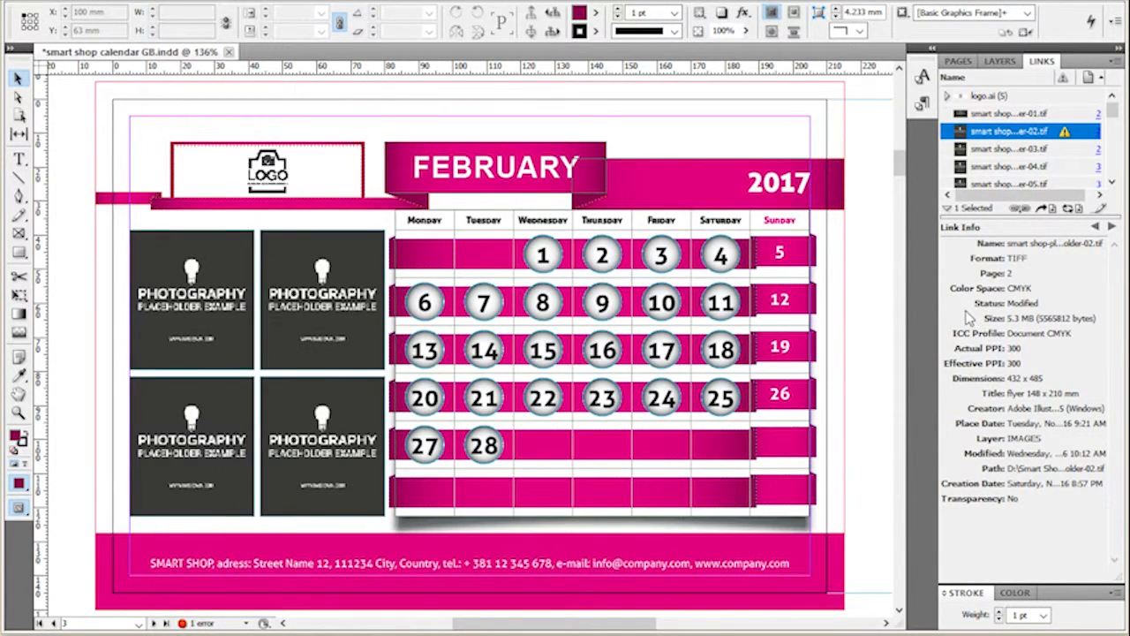
- Select January's three photo placeholder frames and combine them into one compound path
scroll(888, 298, up, 10)
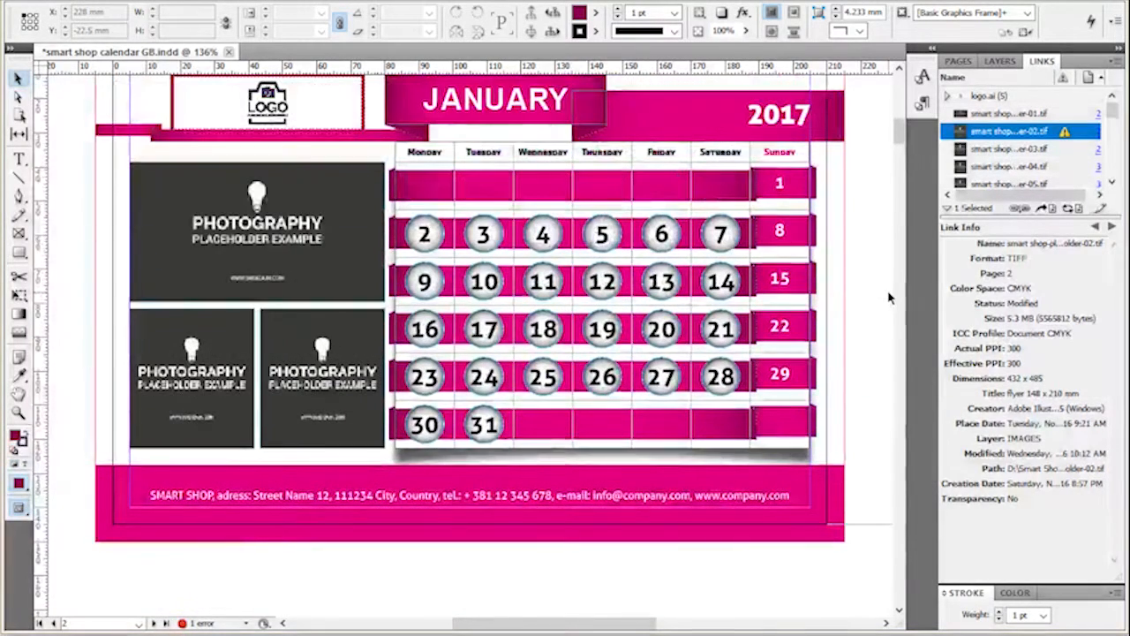
click(256, 234)
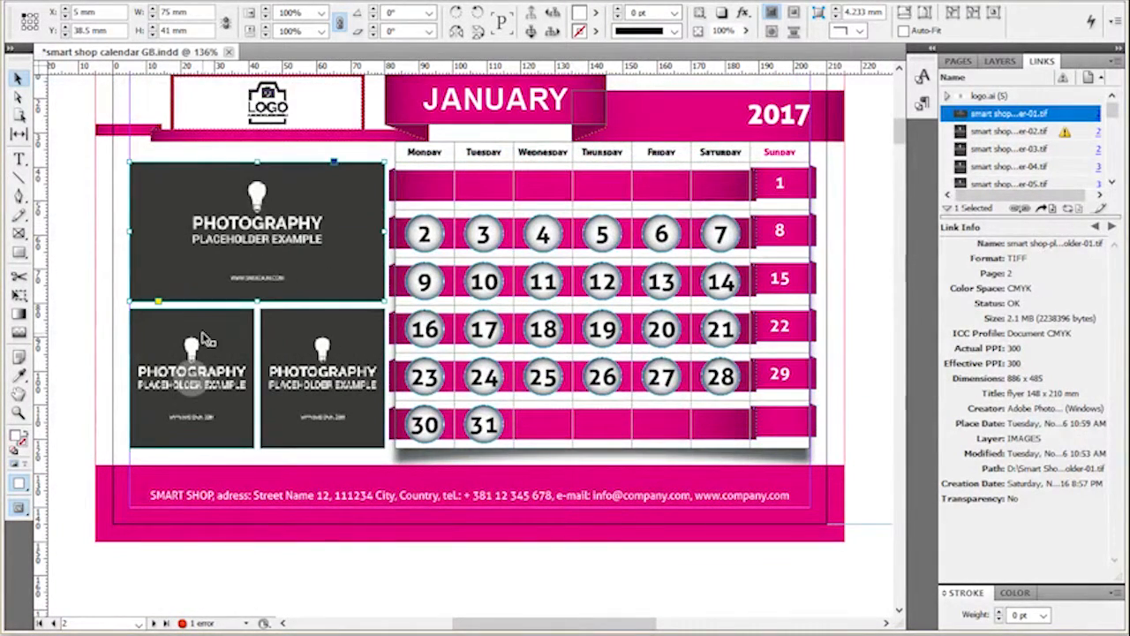
shift+click(191, 378)
shift+click(323, 378)
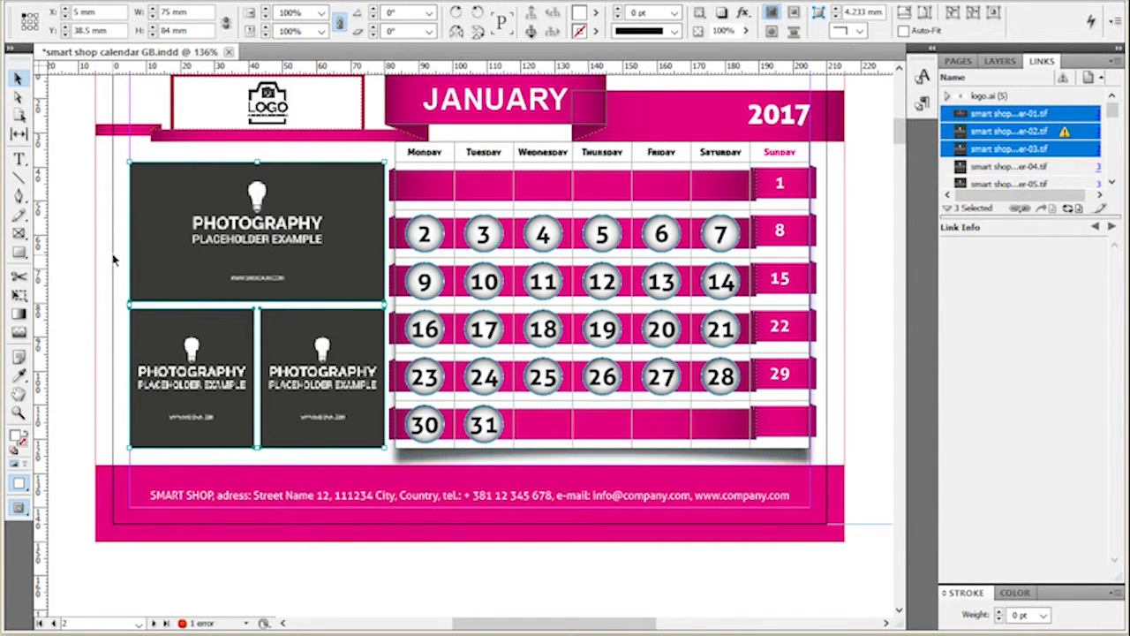
scroll(111, 252, up, 2)
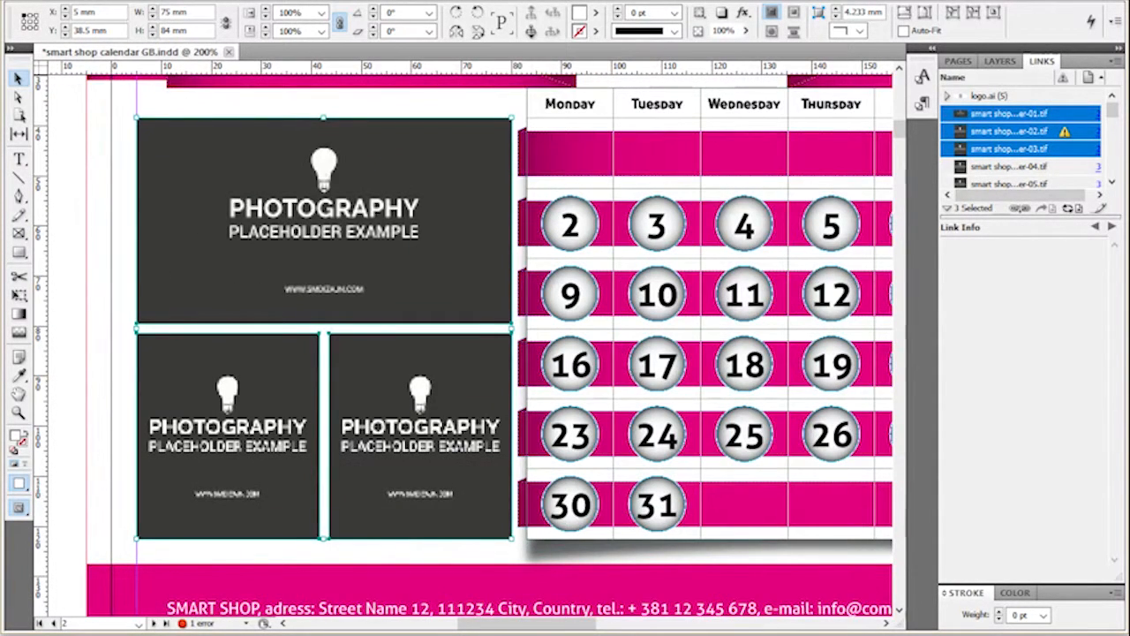
click(203, 0)
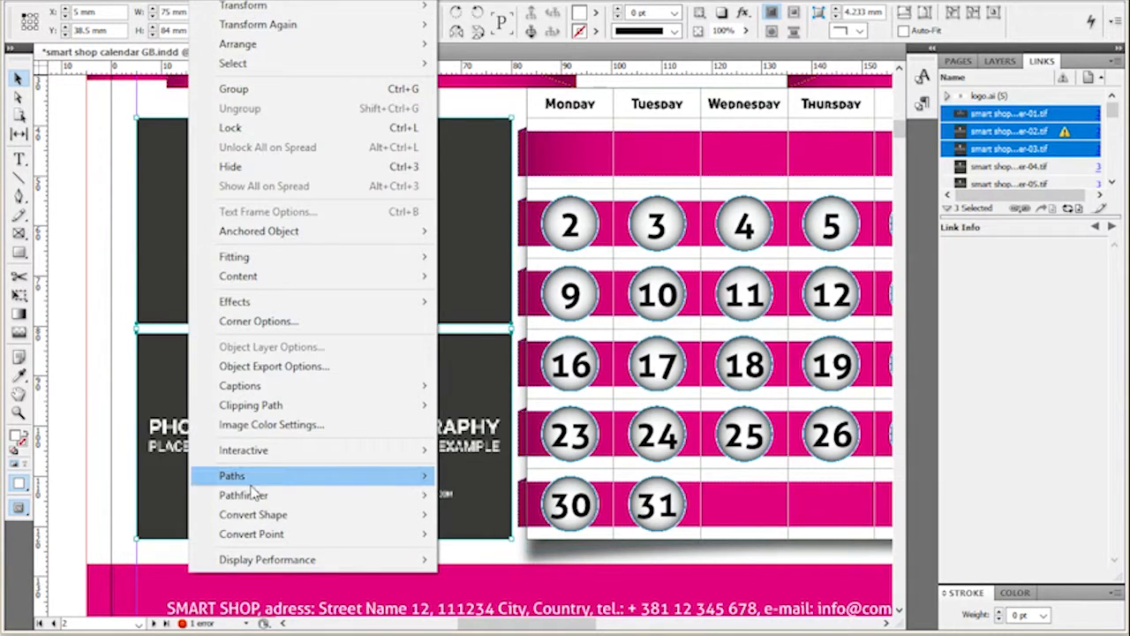
mouse_move(277, 479)
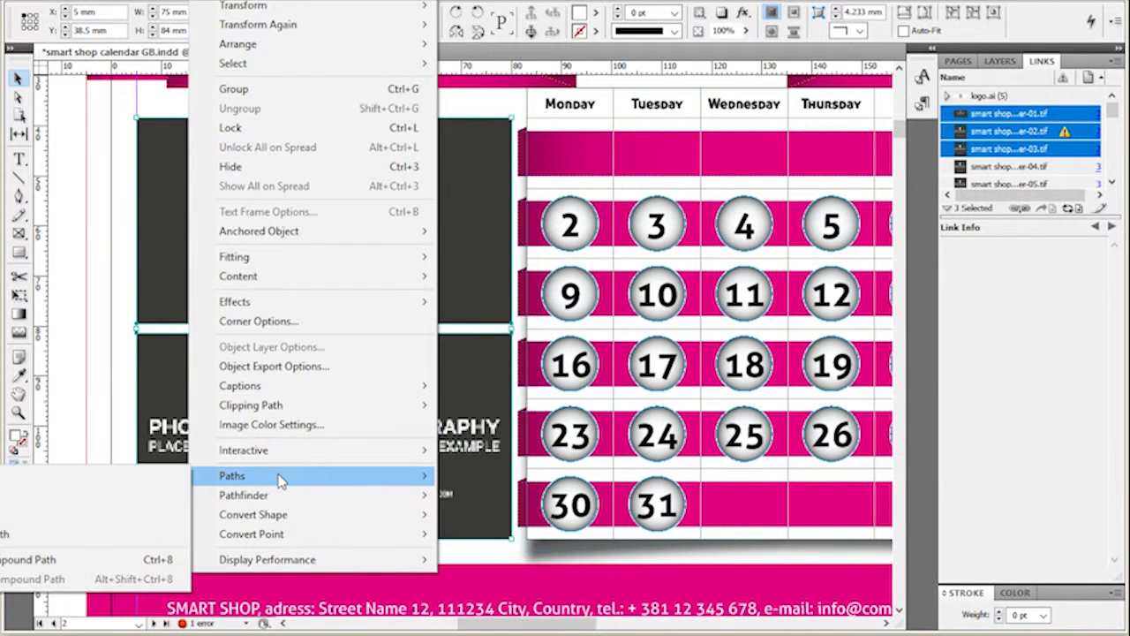
click(78, 567)
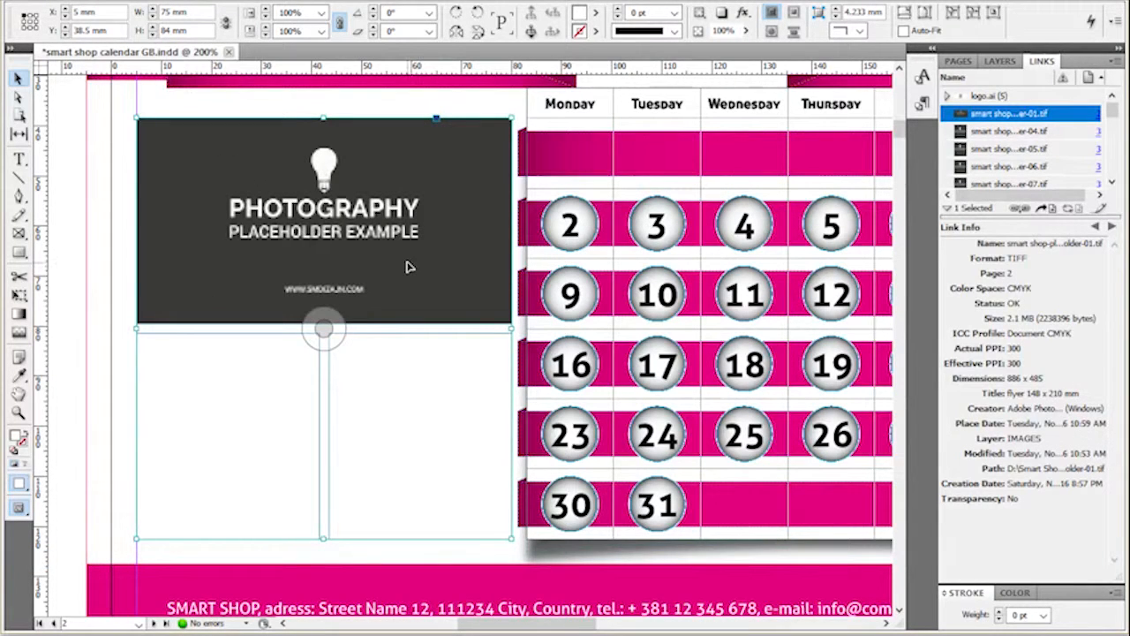
- Place the autumn park photo with fallen leaves and a bench into January's combined photo frame
click(324, 331)
click(341, 282)
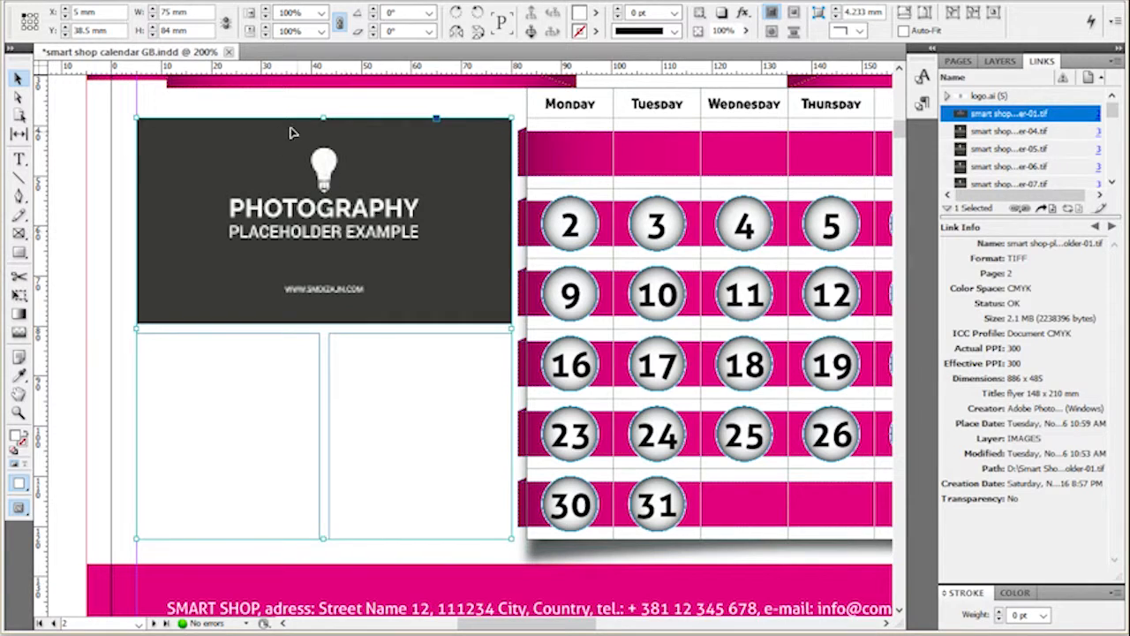
click(53, 1)
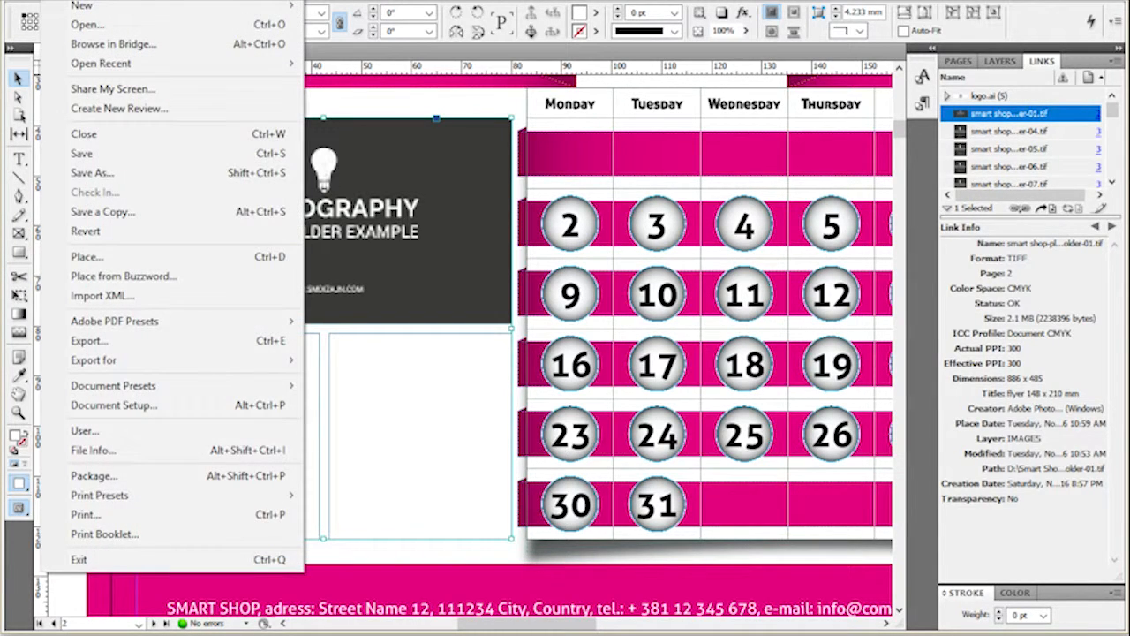
click(87, 256)
double_click(546, 300)
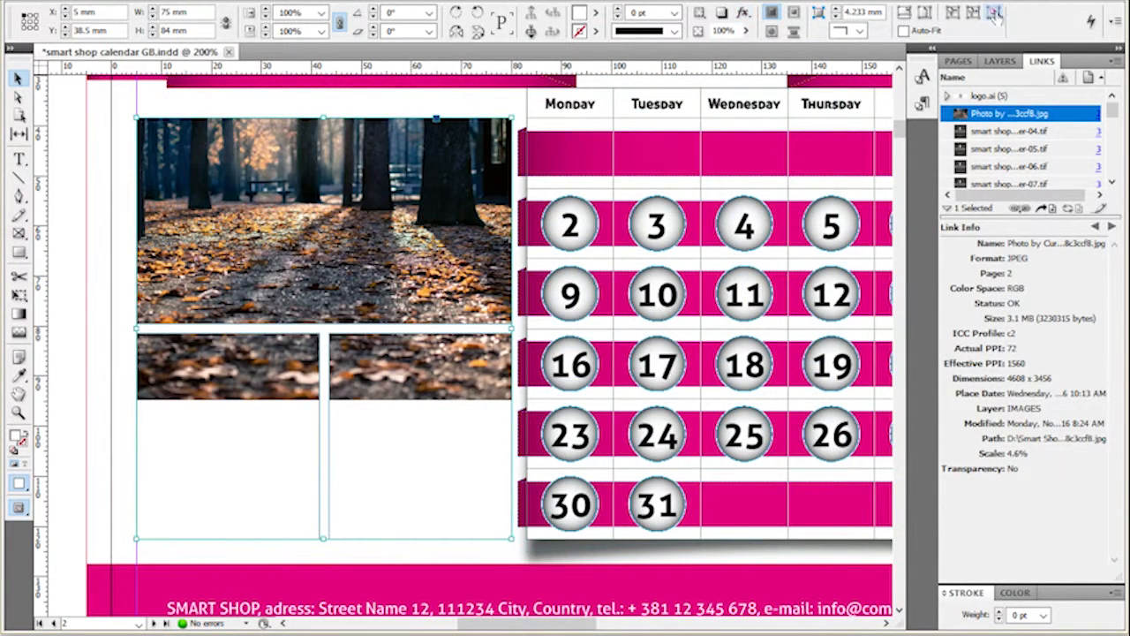
- Fit the placed park photo so it proportionally fills the combined frame, and deselect it
click(953, 12)
click(904, 11)
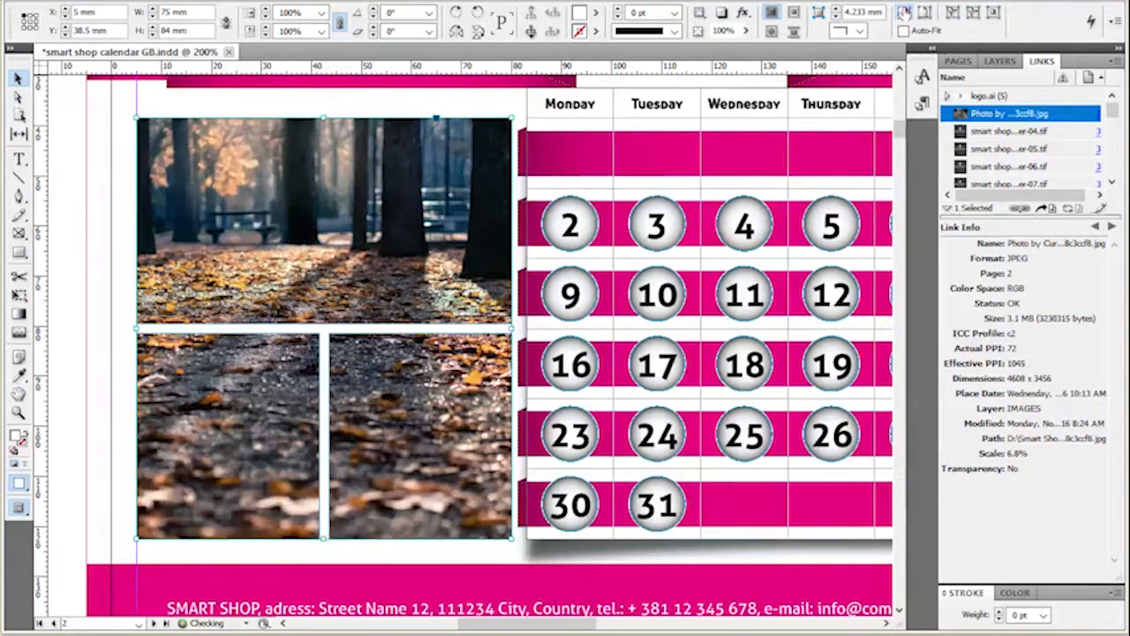
click(91, 198)
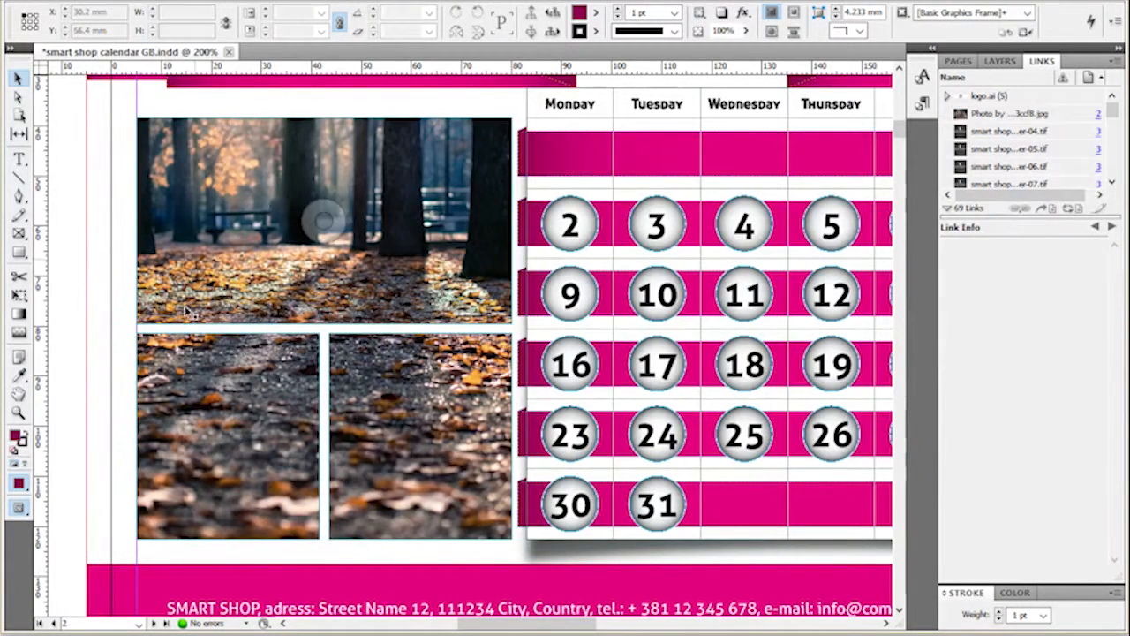
alt+scroll(410, 296, down, 2)
alt+scroll(411, 296, down, 1)
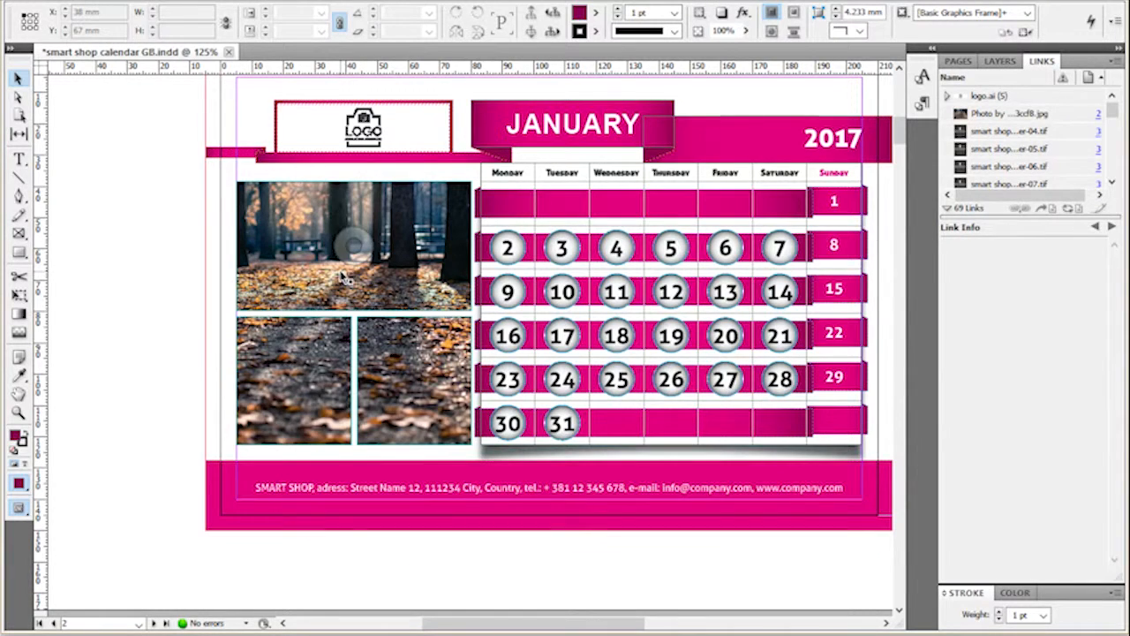
click(382, 216)
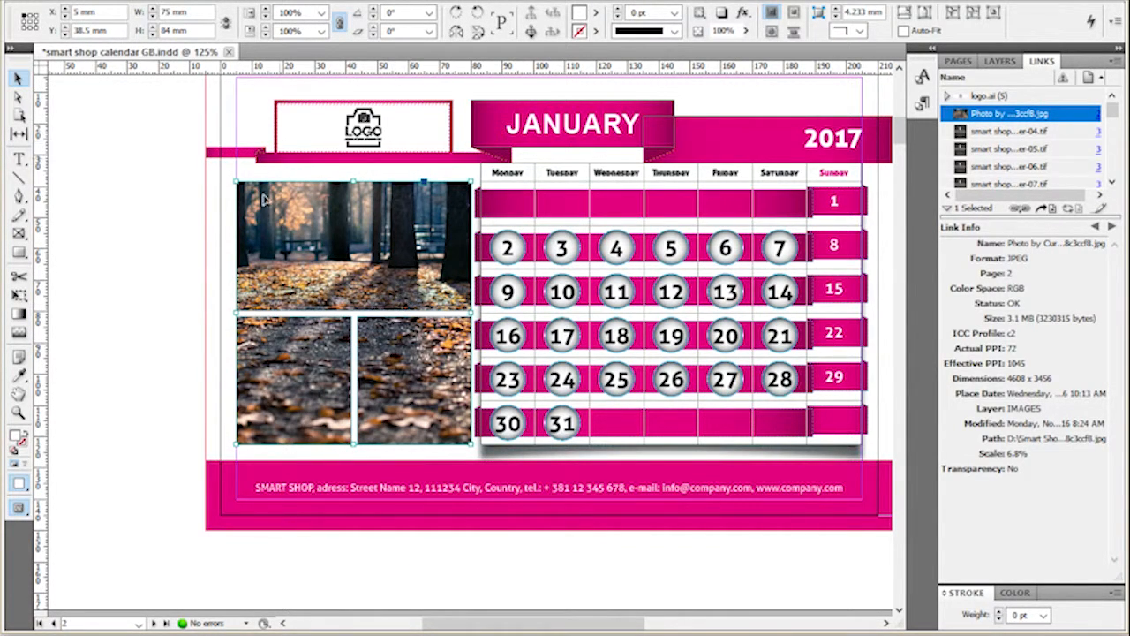
click(151, 306)
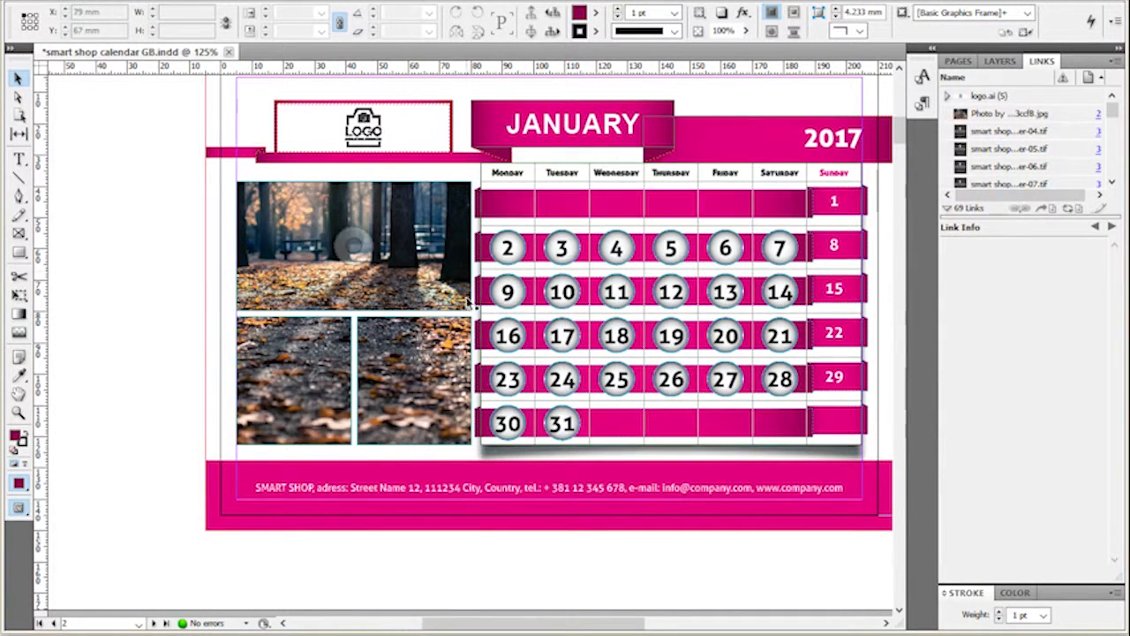
scroll(322, 309, up, 2)
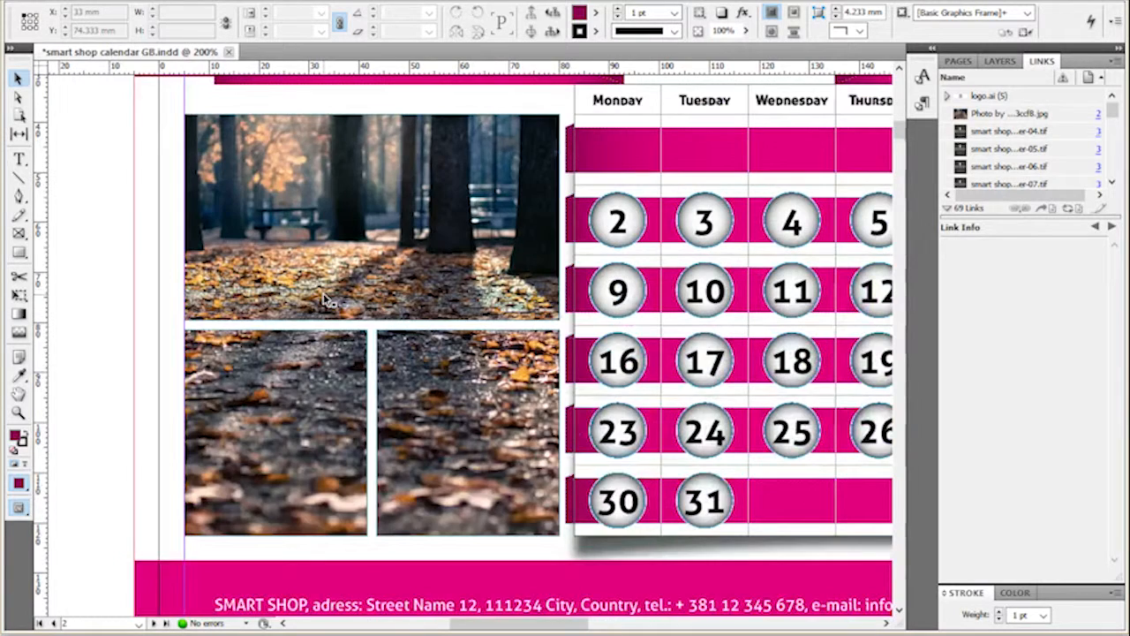
scroll(322, 309, down, 1)
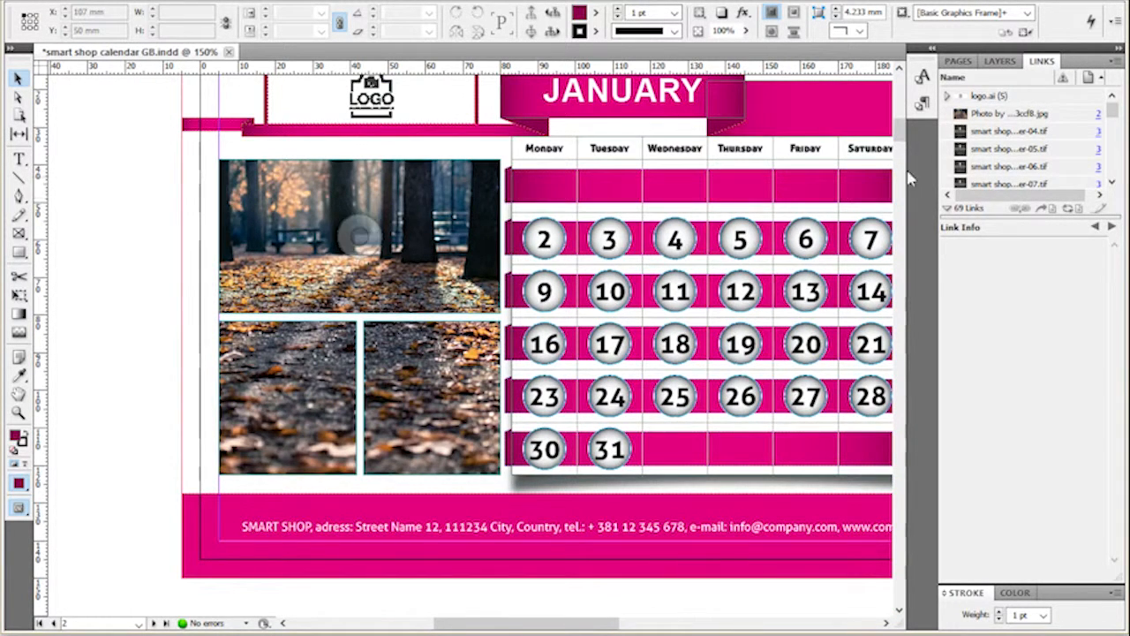
- Open the B-WINTER master page and select its full-page background frame
click(963, 63)
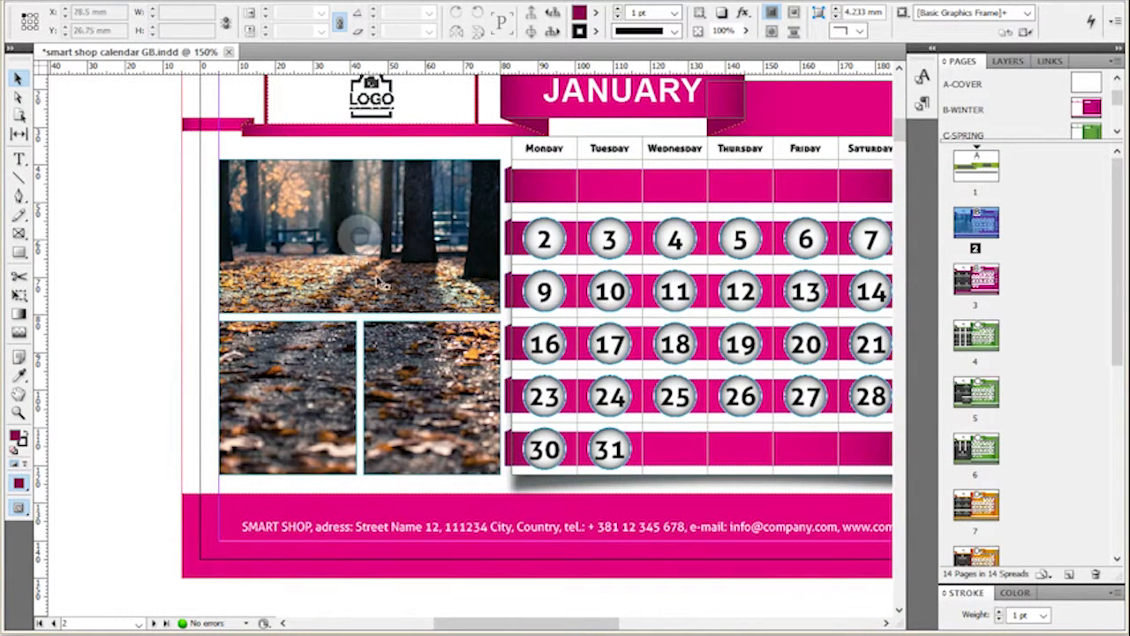
scroll(523, 340, up, 3)
scroll(524, 340, up, 1)
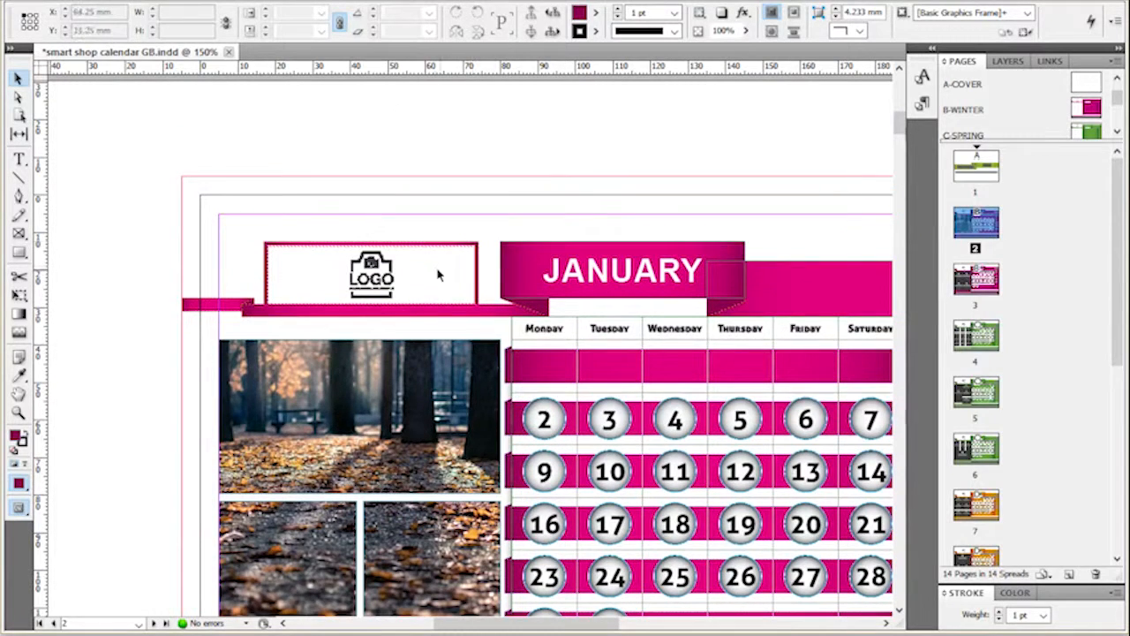
double_click(1080, 111)
click(438, 297)
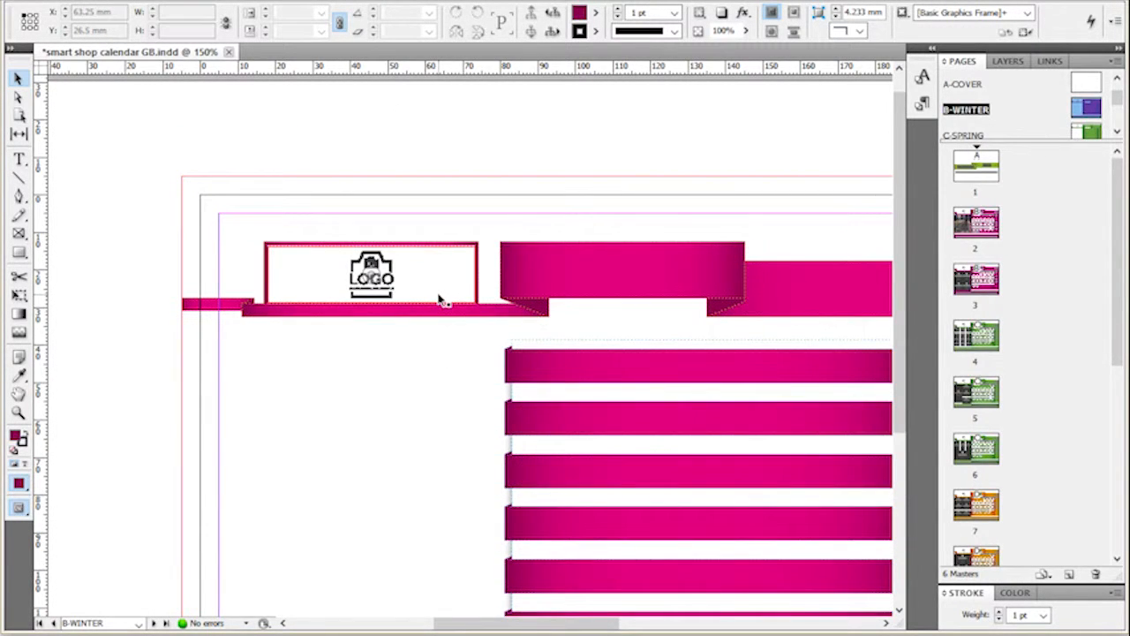
click(366, 361)
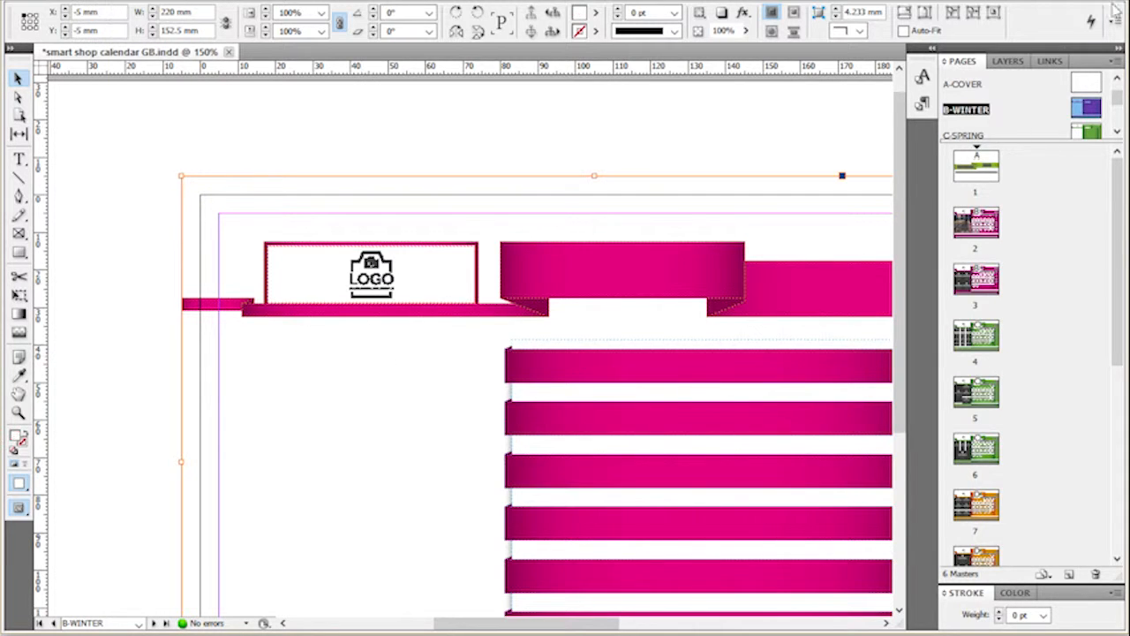